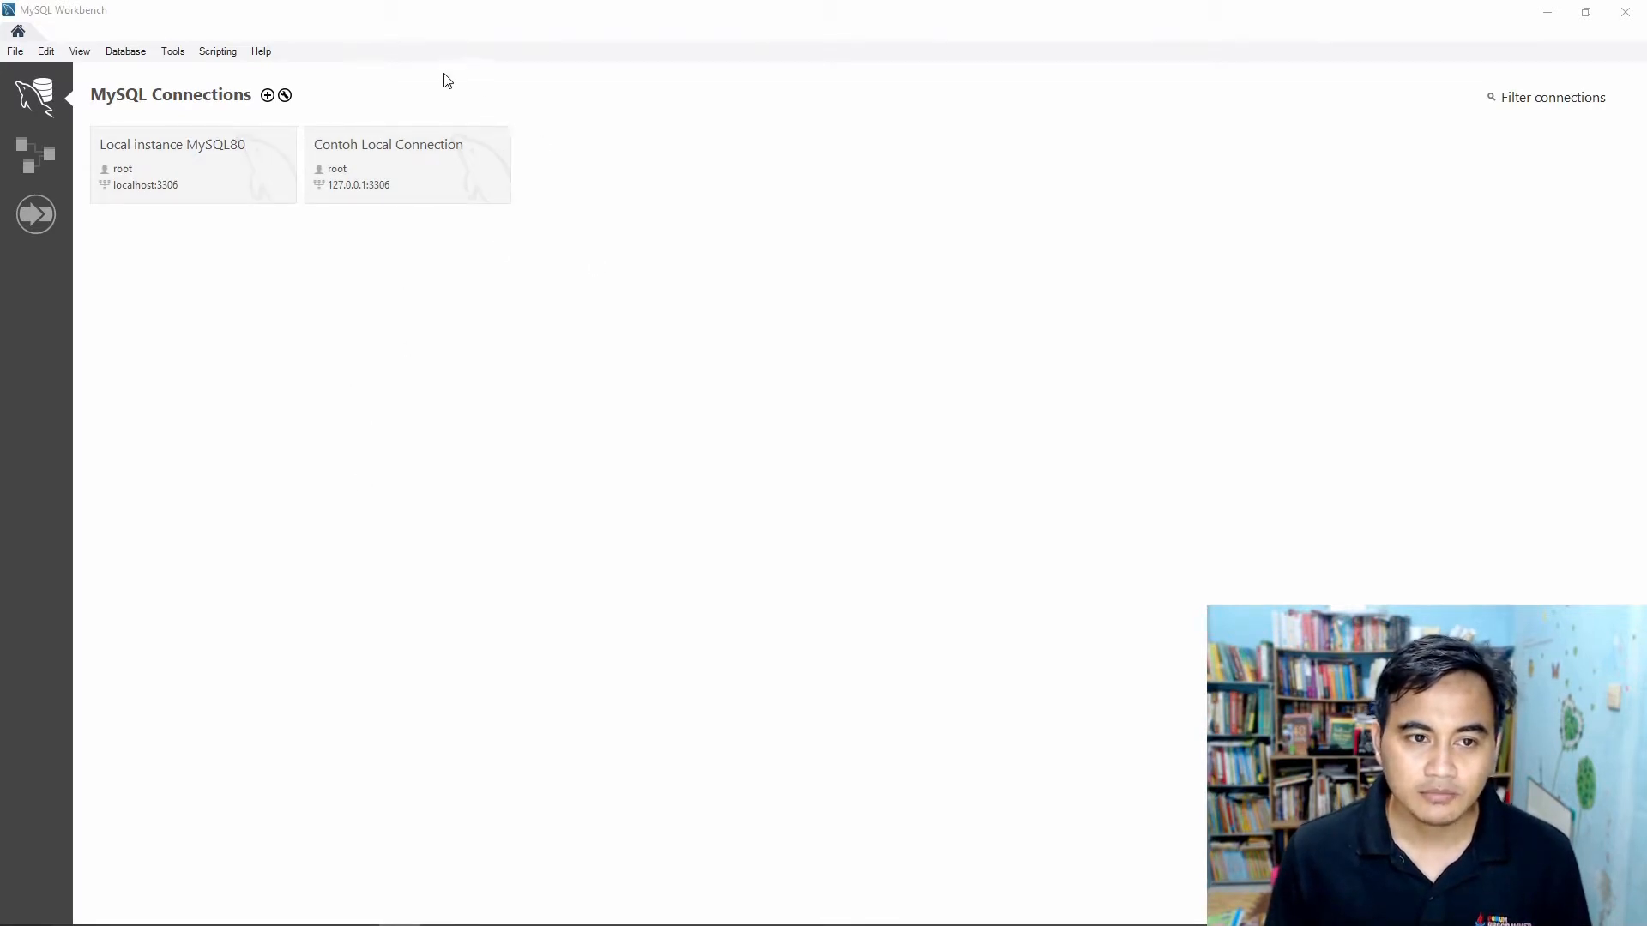
# Connect to the Contoh Local Connection server as root, entering the account password.
pyautogui.click(409, 173)
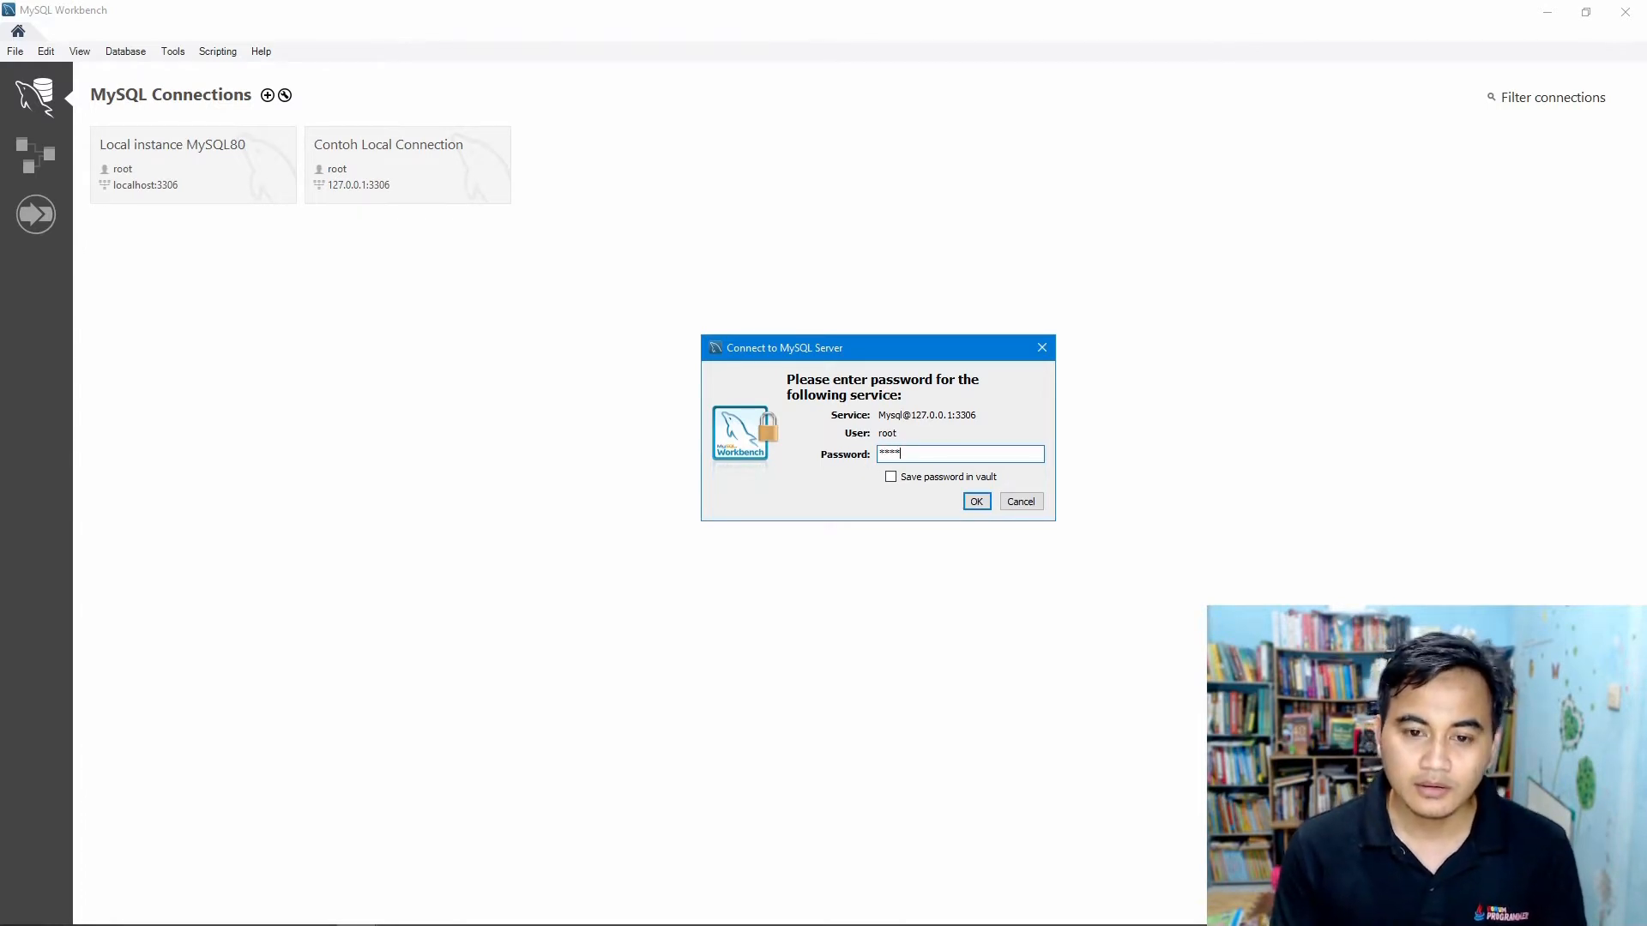
pyautogui.press('Return')
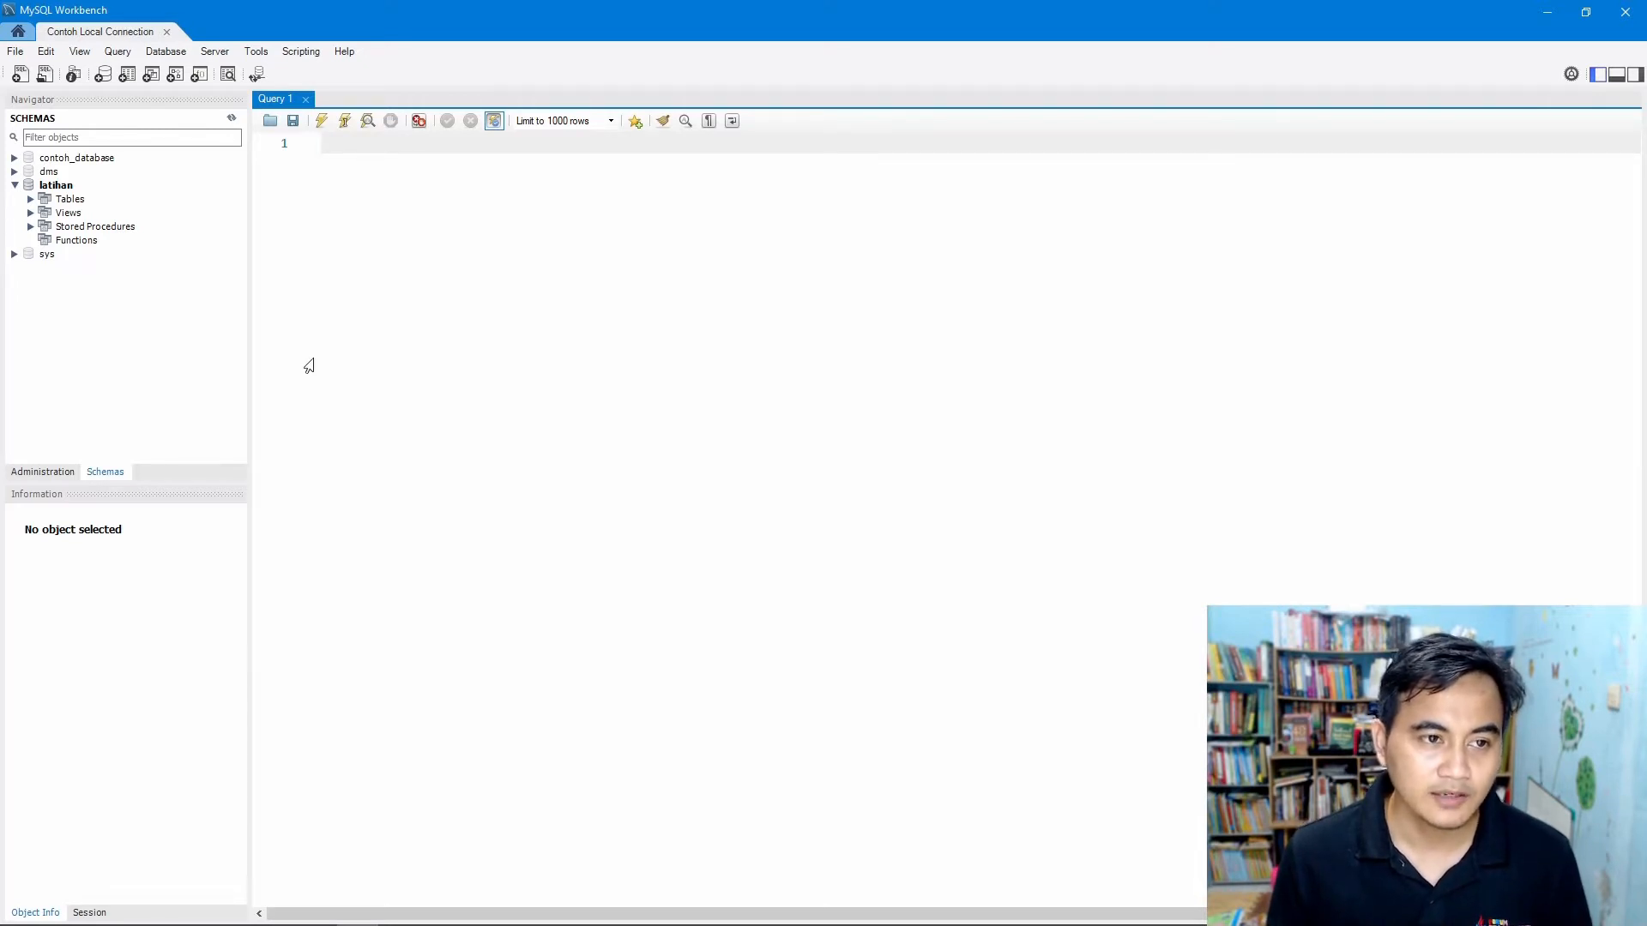
# Collapse the latihan schema tree, open Data Export for the server, and select the latihan schema for export.
pyautogui.click(15, 185)
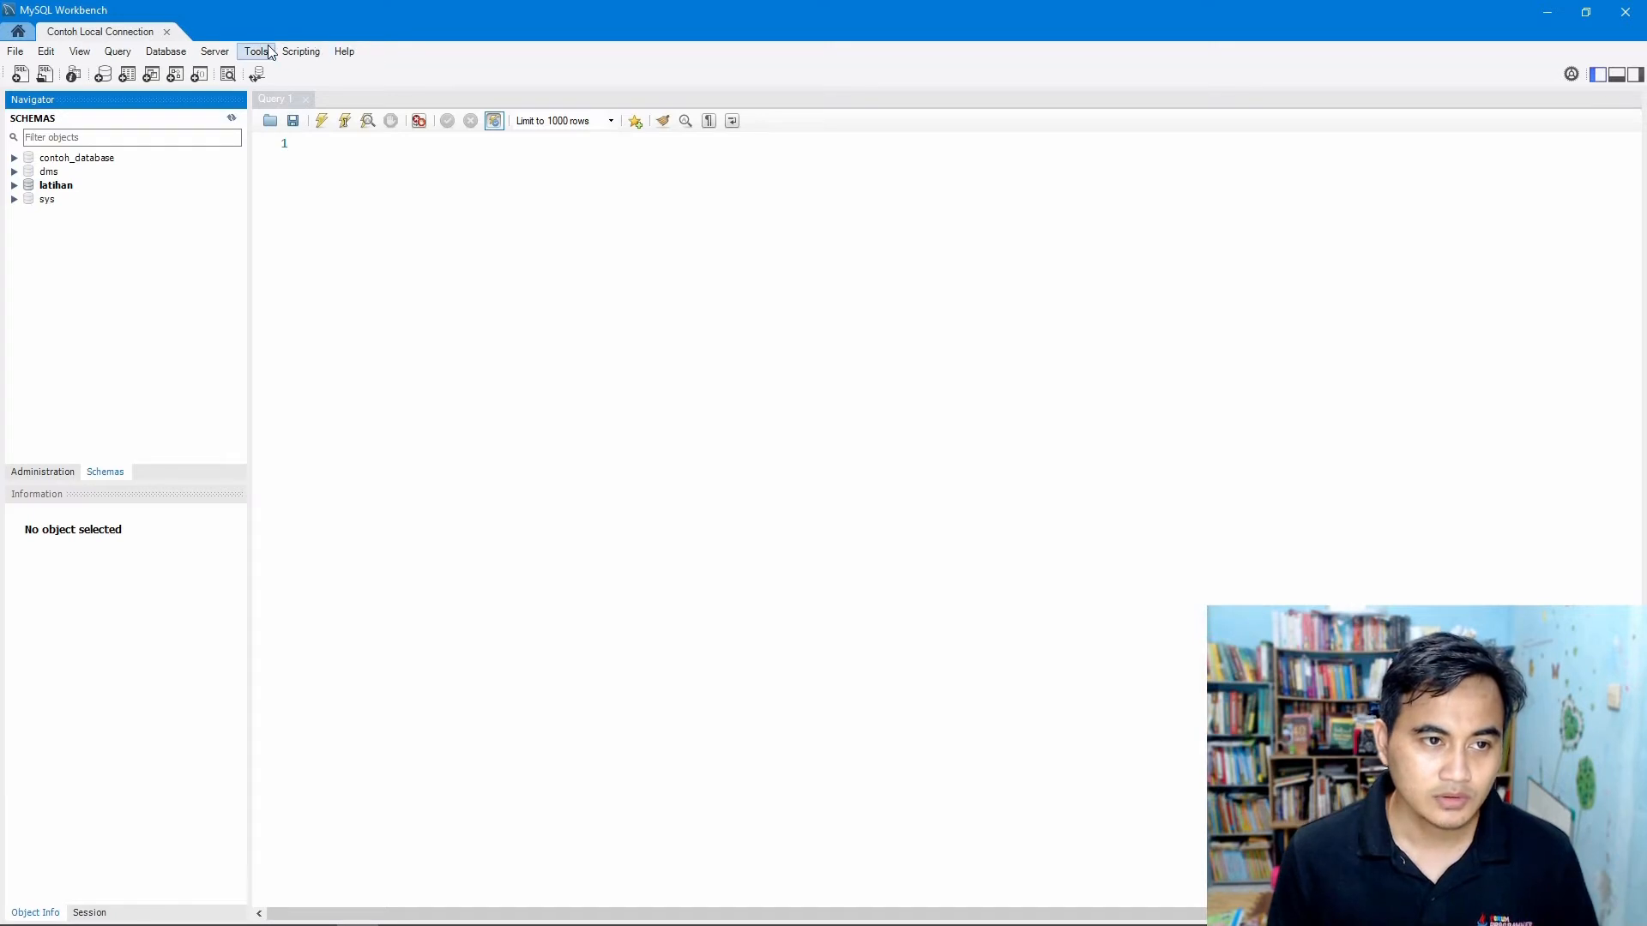
pyautogui.click(215, 54)
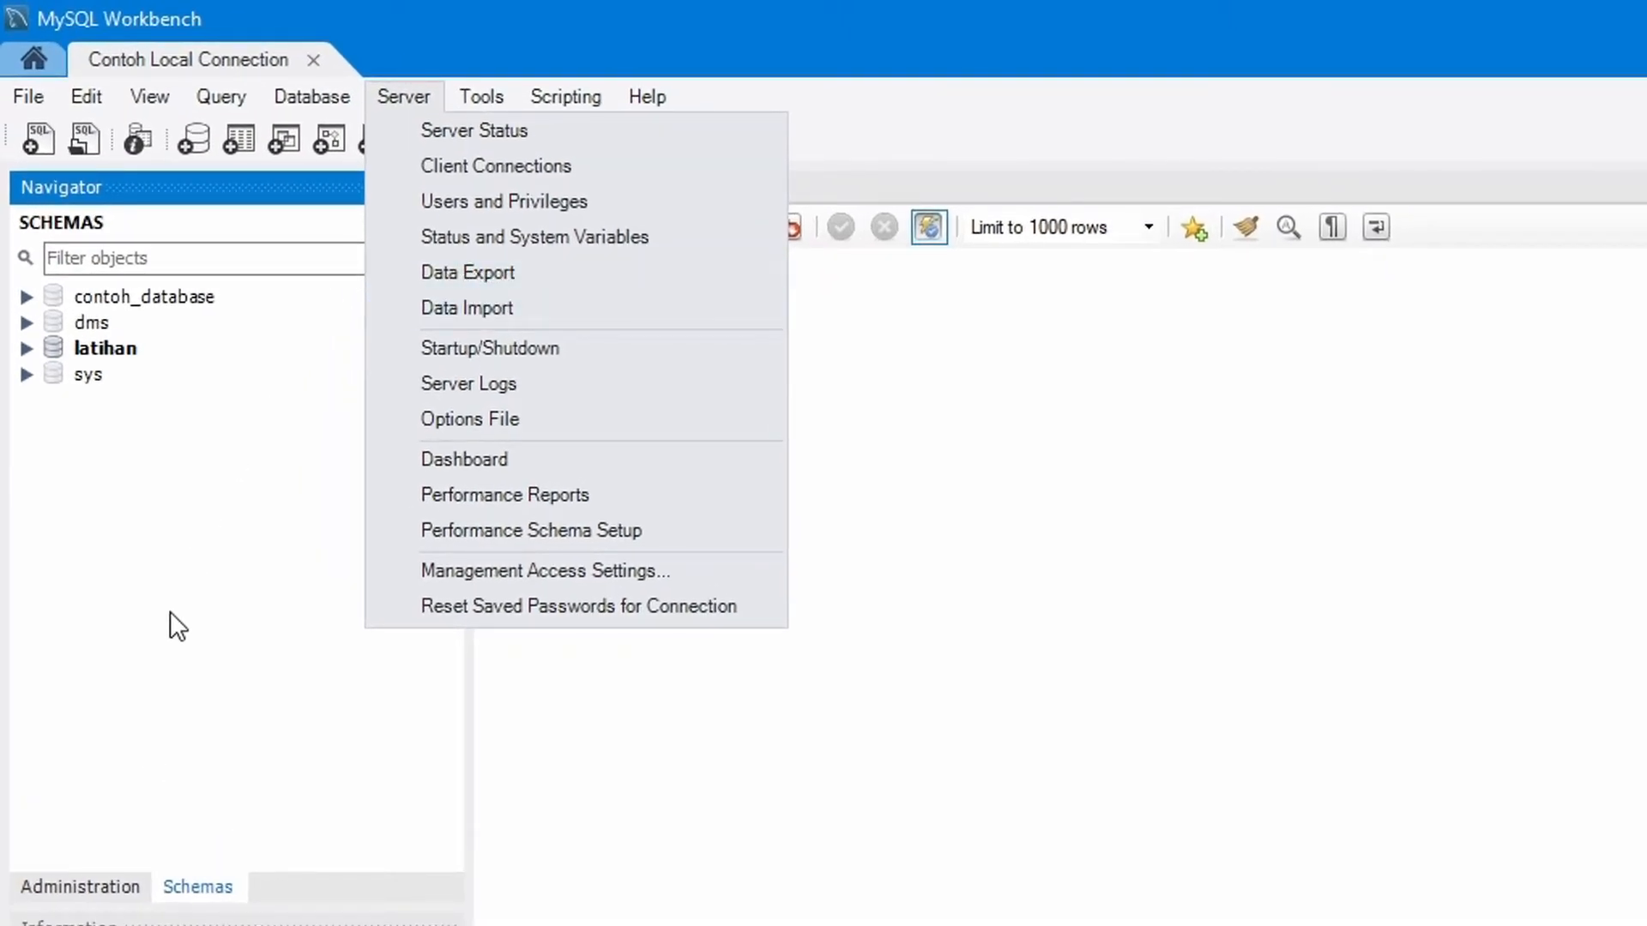
pyautogui.click(63, 885)
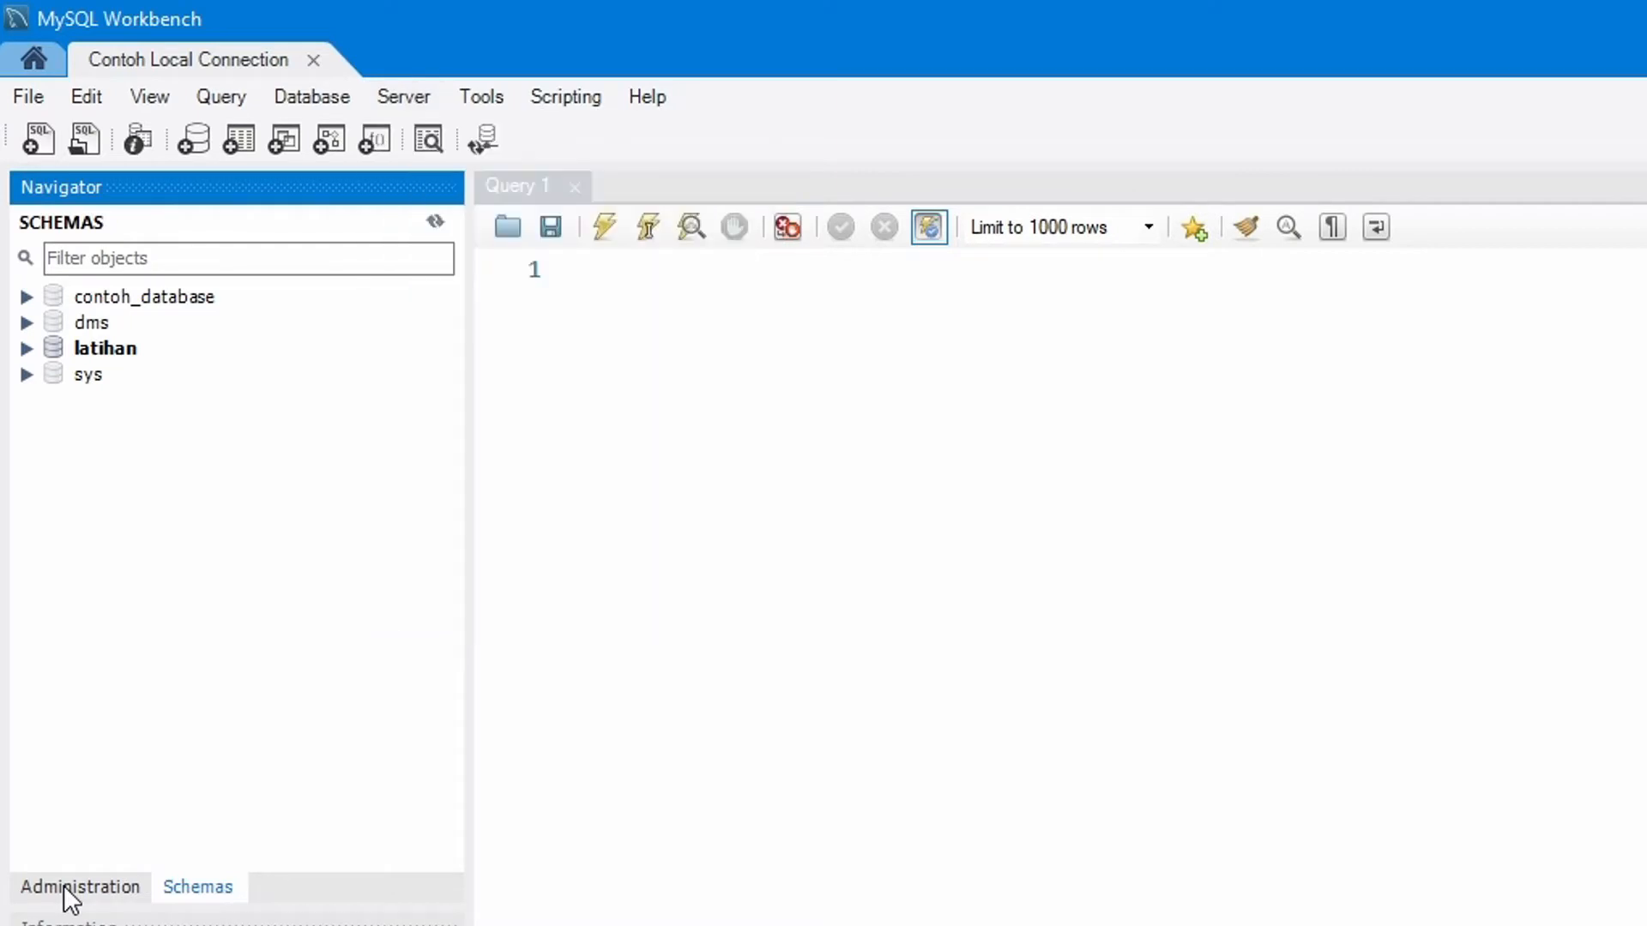
pyautogui.click(64, 885)
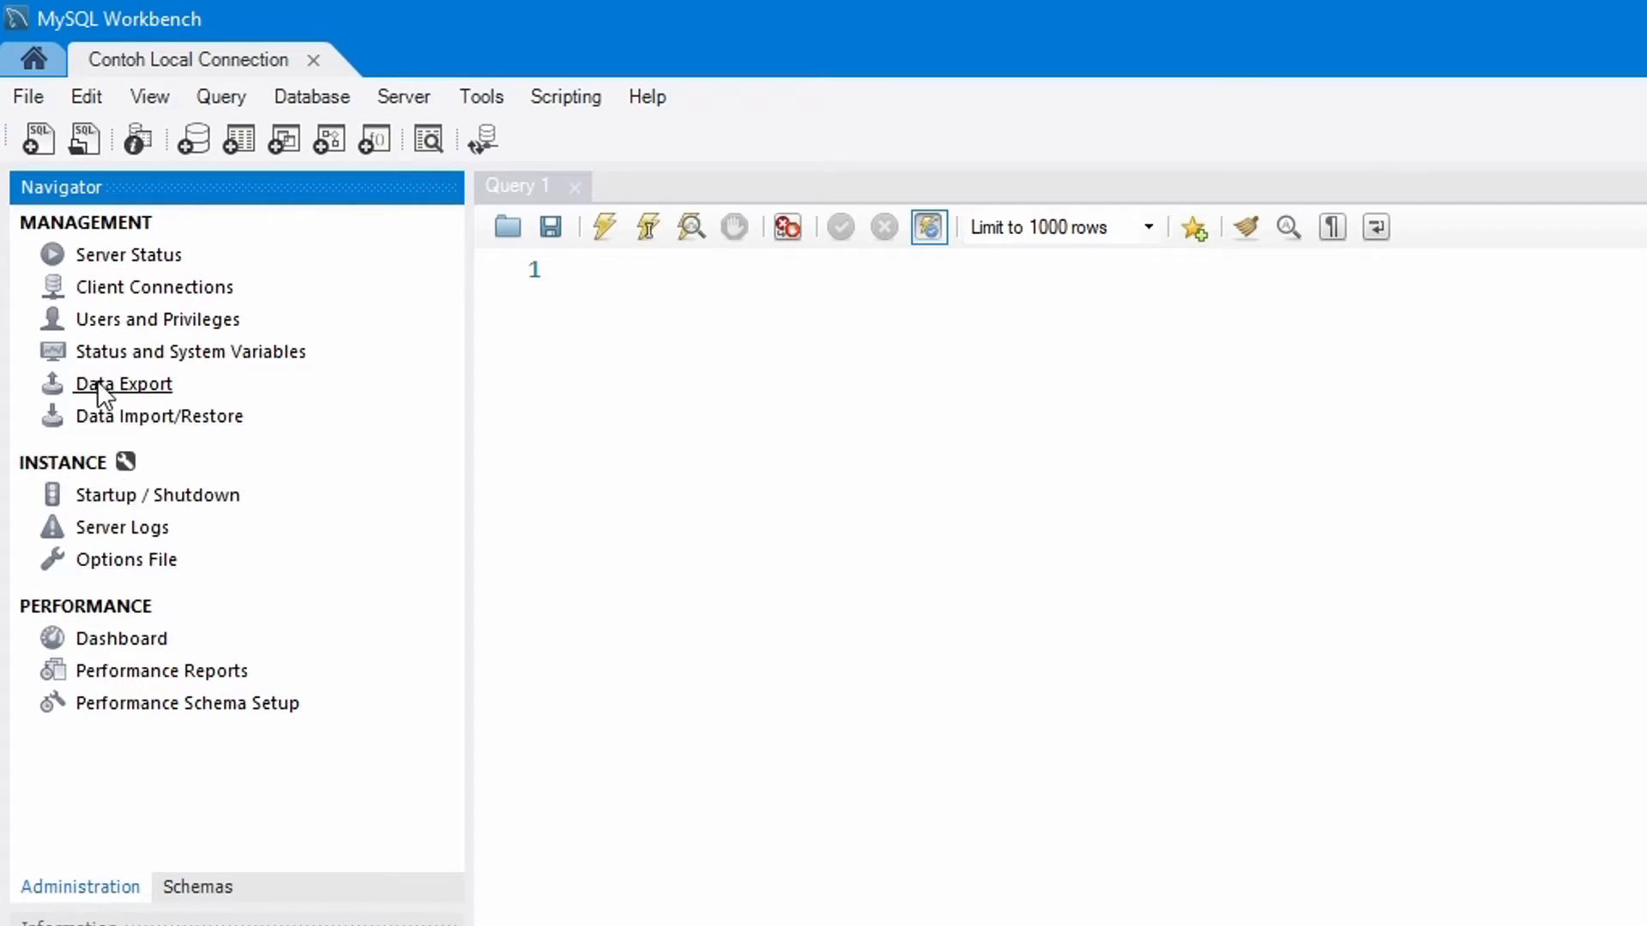
pyautogui.click(133, 383)
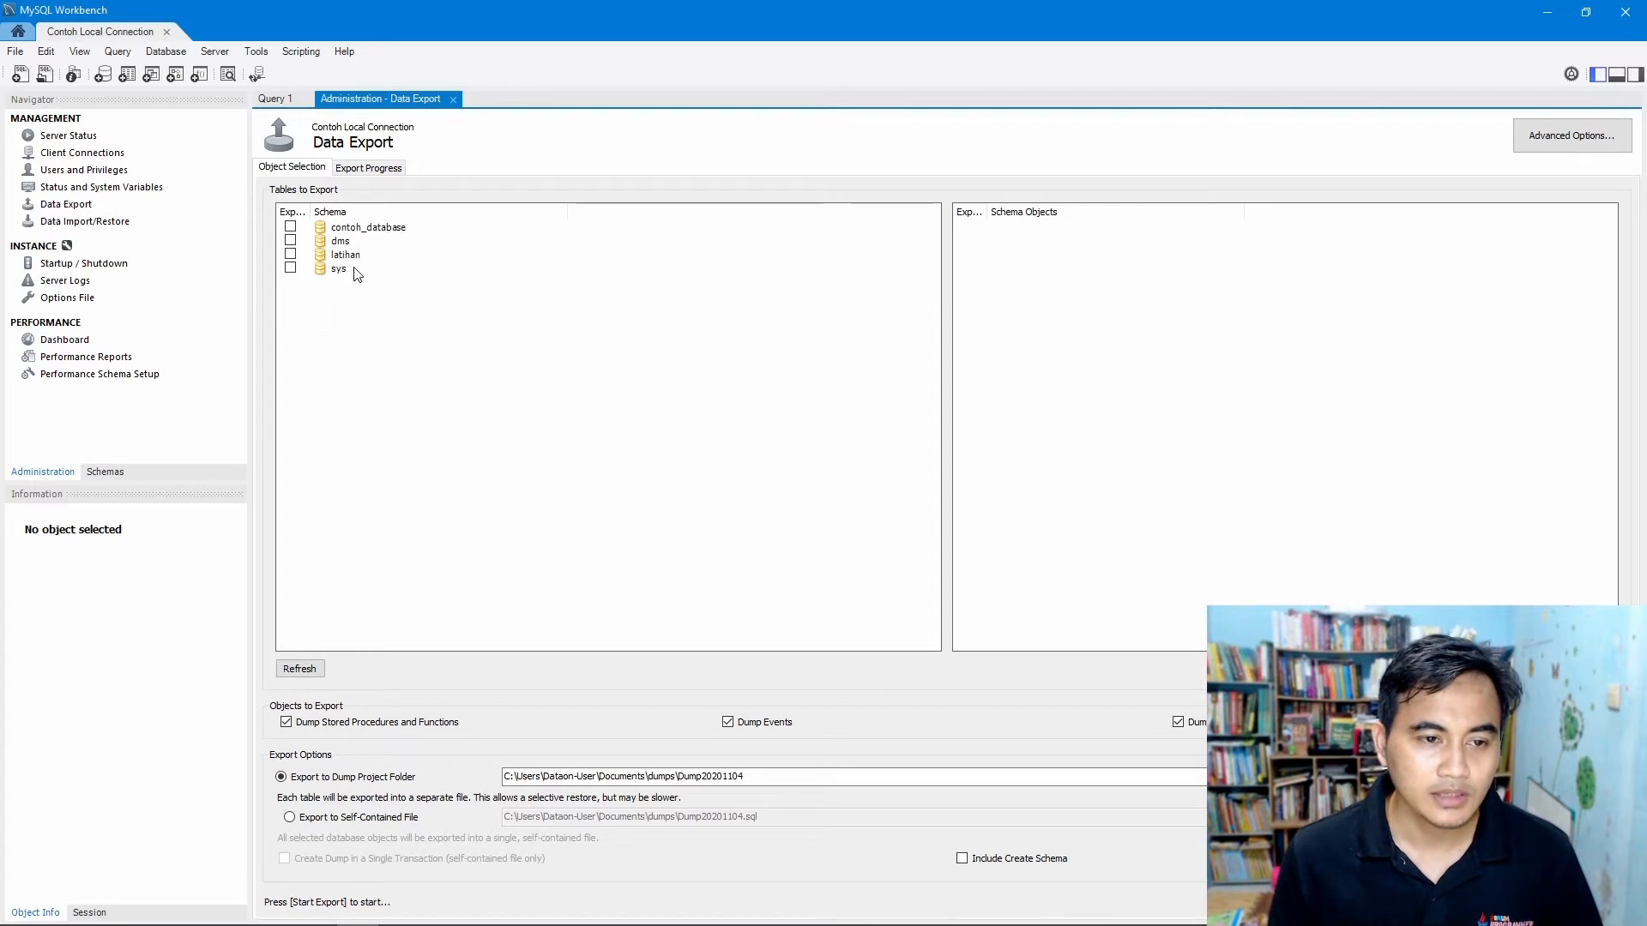
pyautogui.click(291, 255)
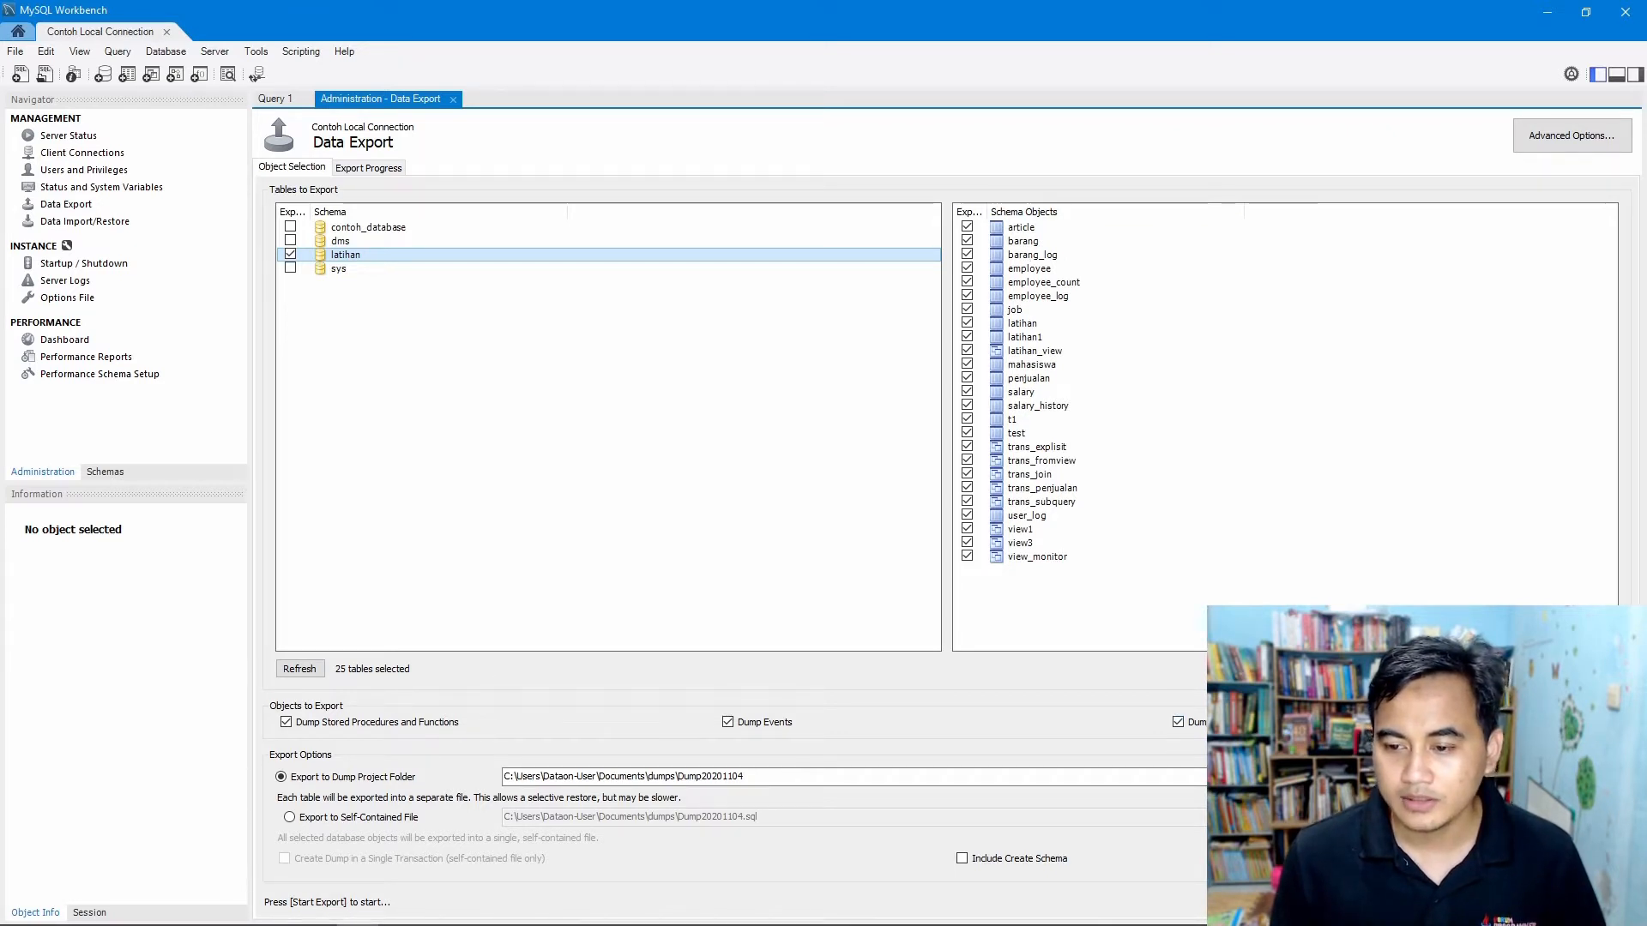
# Try the bulk selections for the latihan schema objects: views only, tables only, and none, ending with tables only.
pyautogui.click(1389, 669)
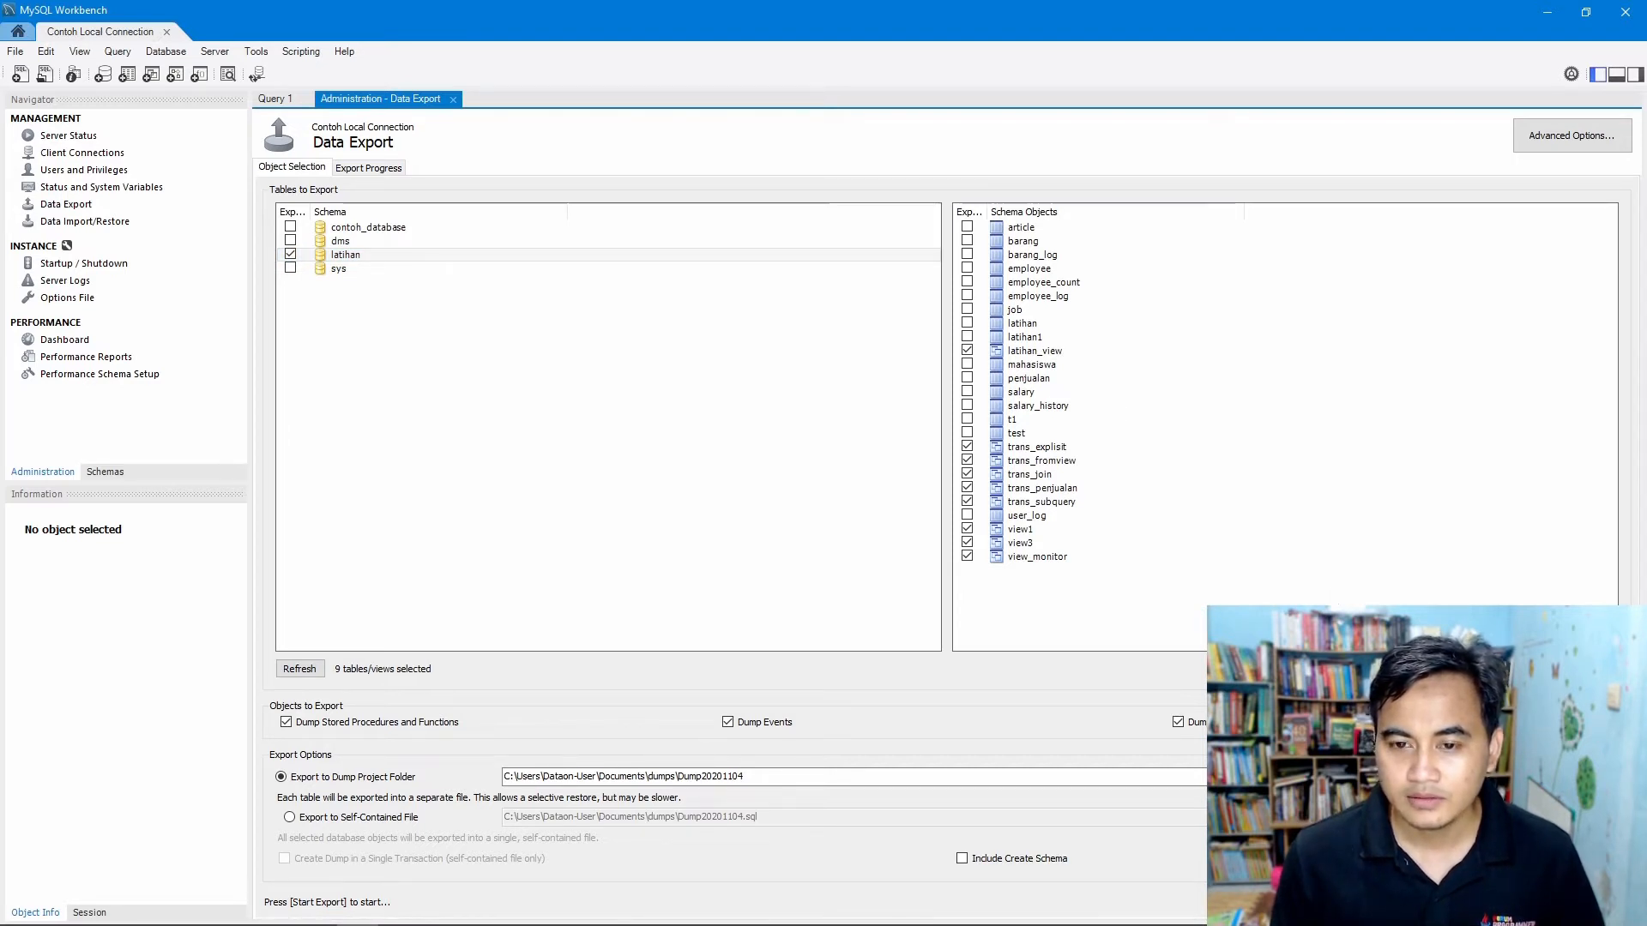
pyautogui.click(1467, 669)
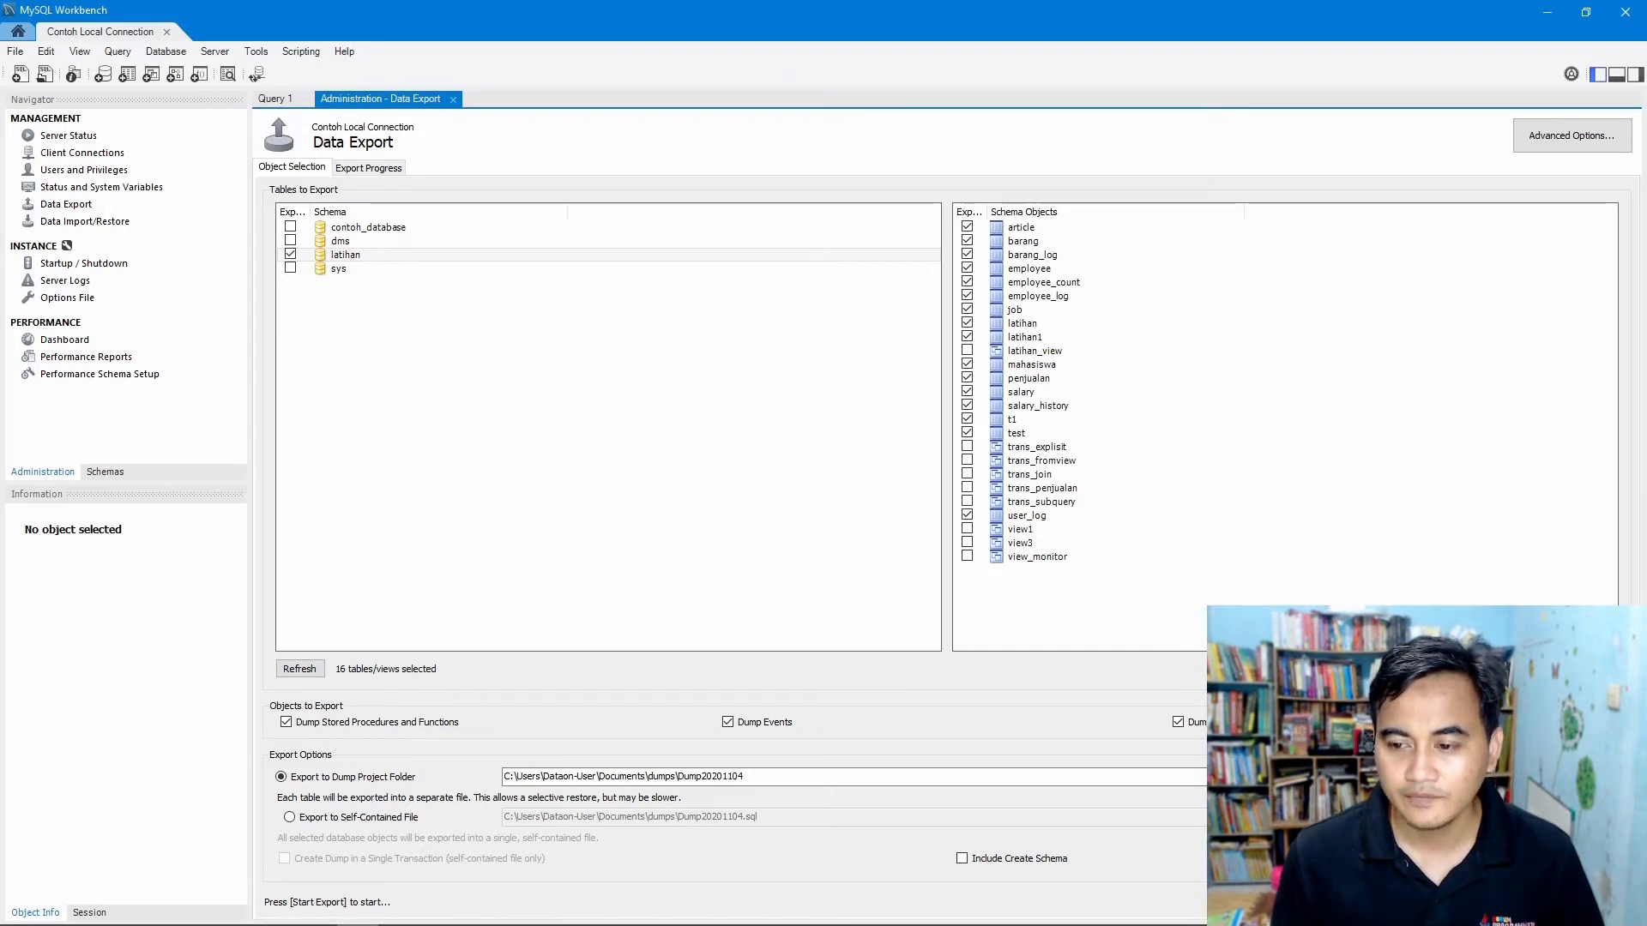
pyautogui.click(1574, 669)
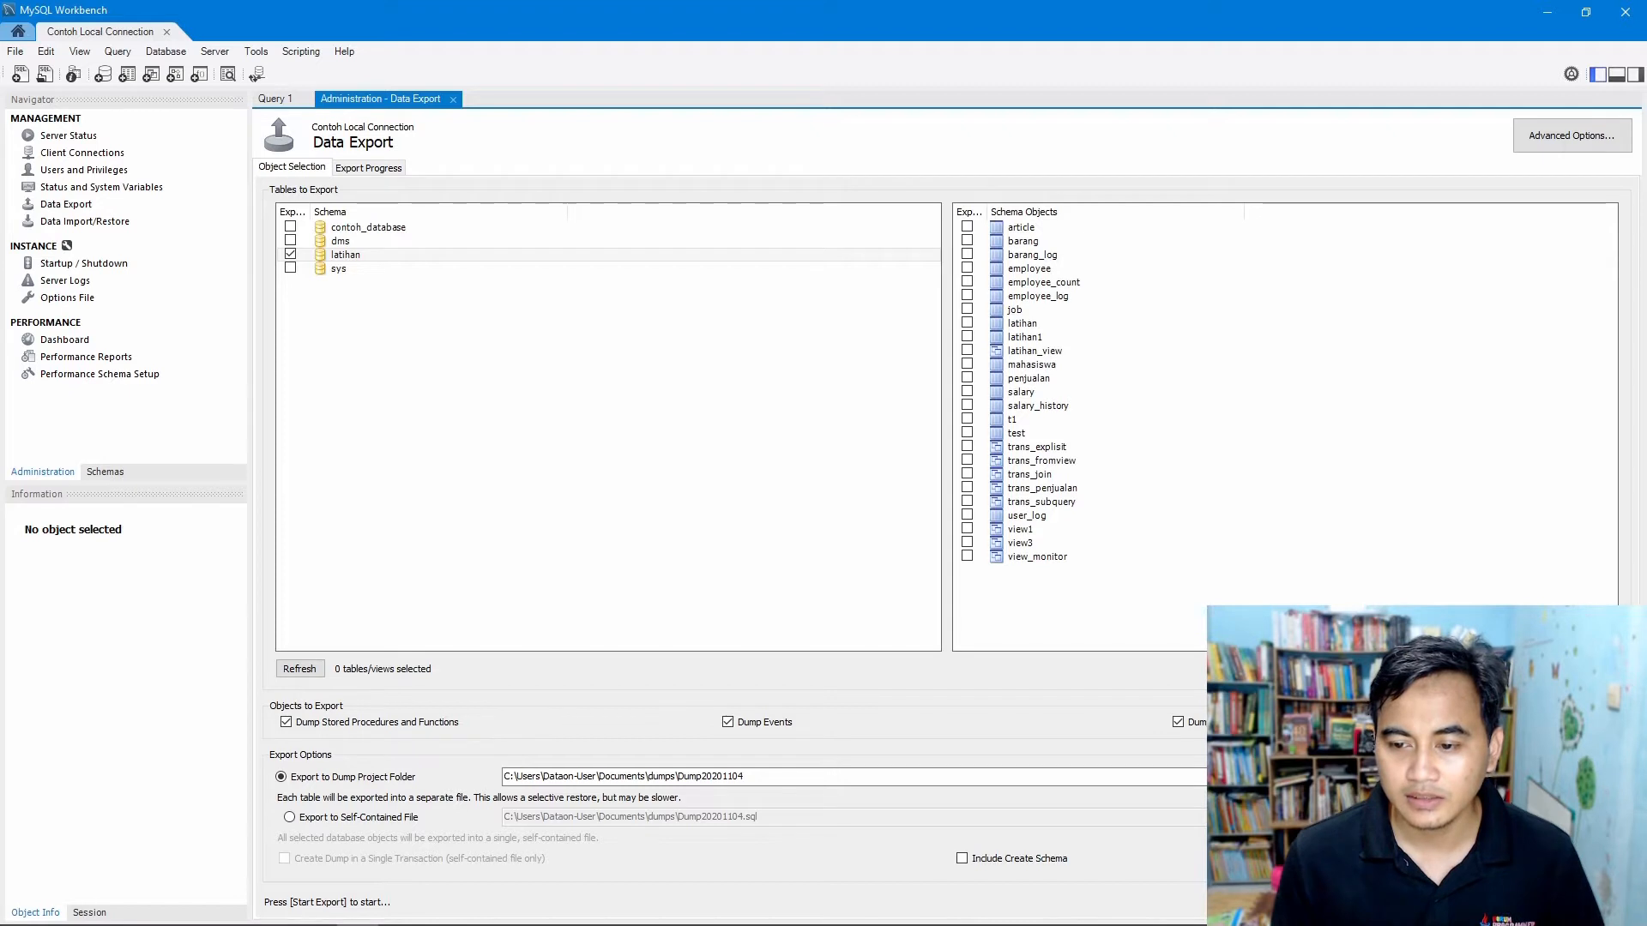
pyautogui.click(1420, 669)
pyautogui.click(1497, 669)
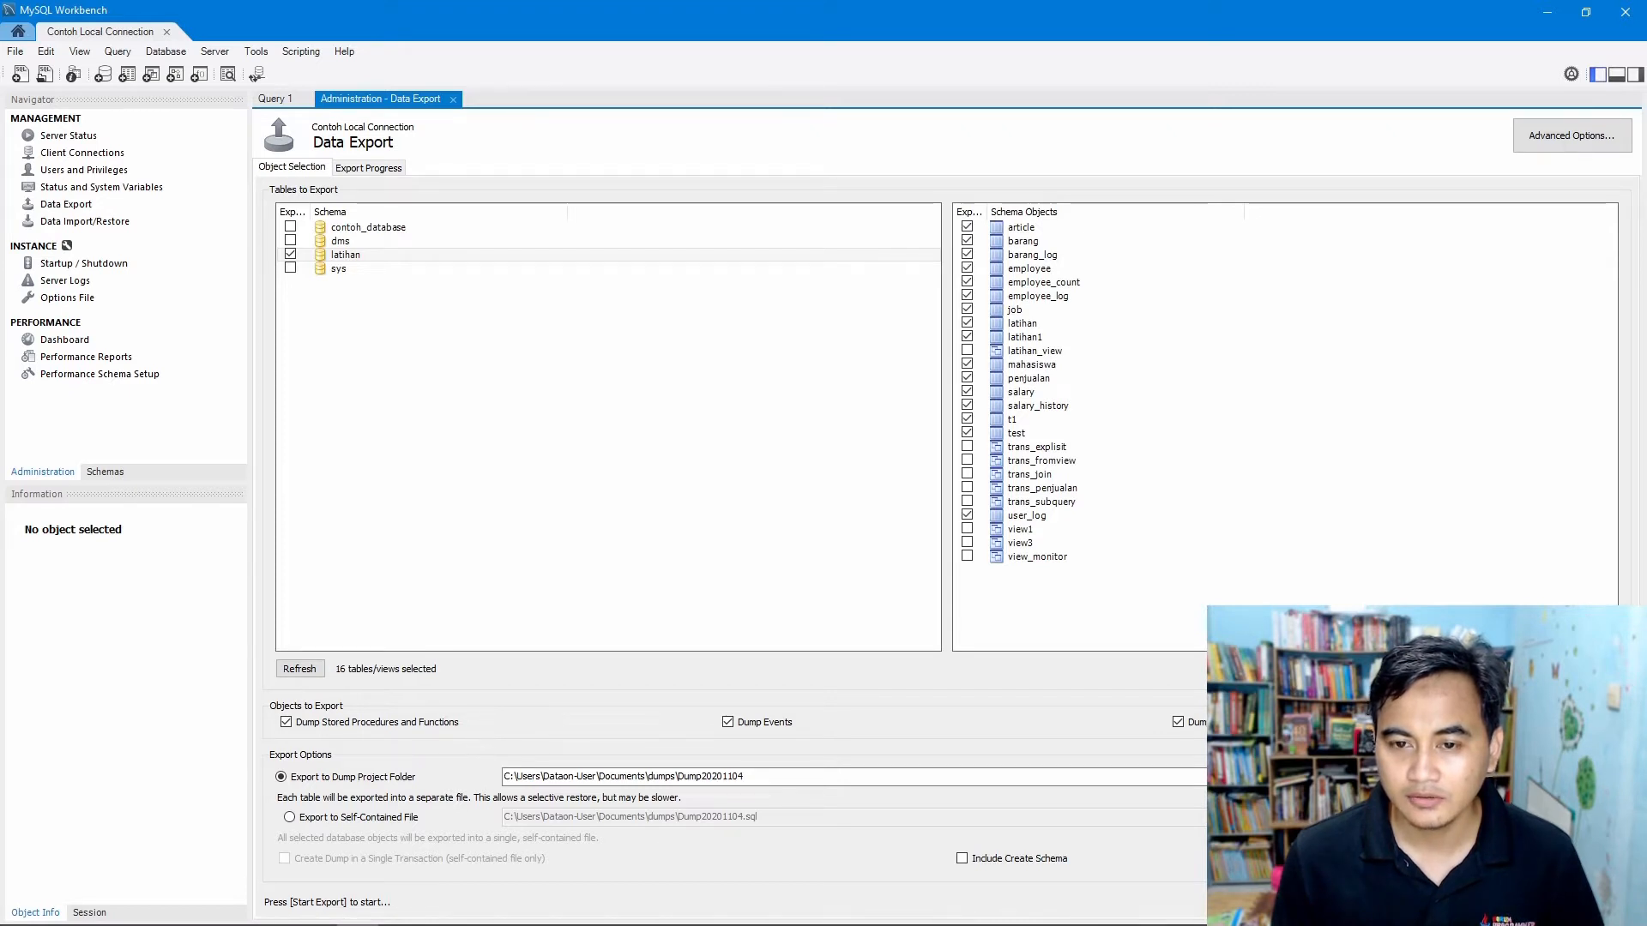
pyautogui.click(1419, 669)
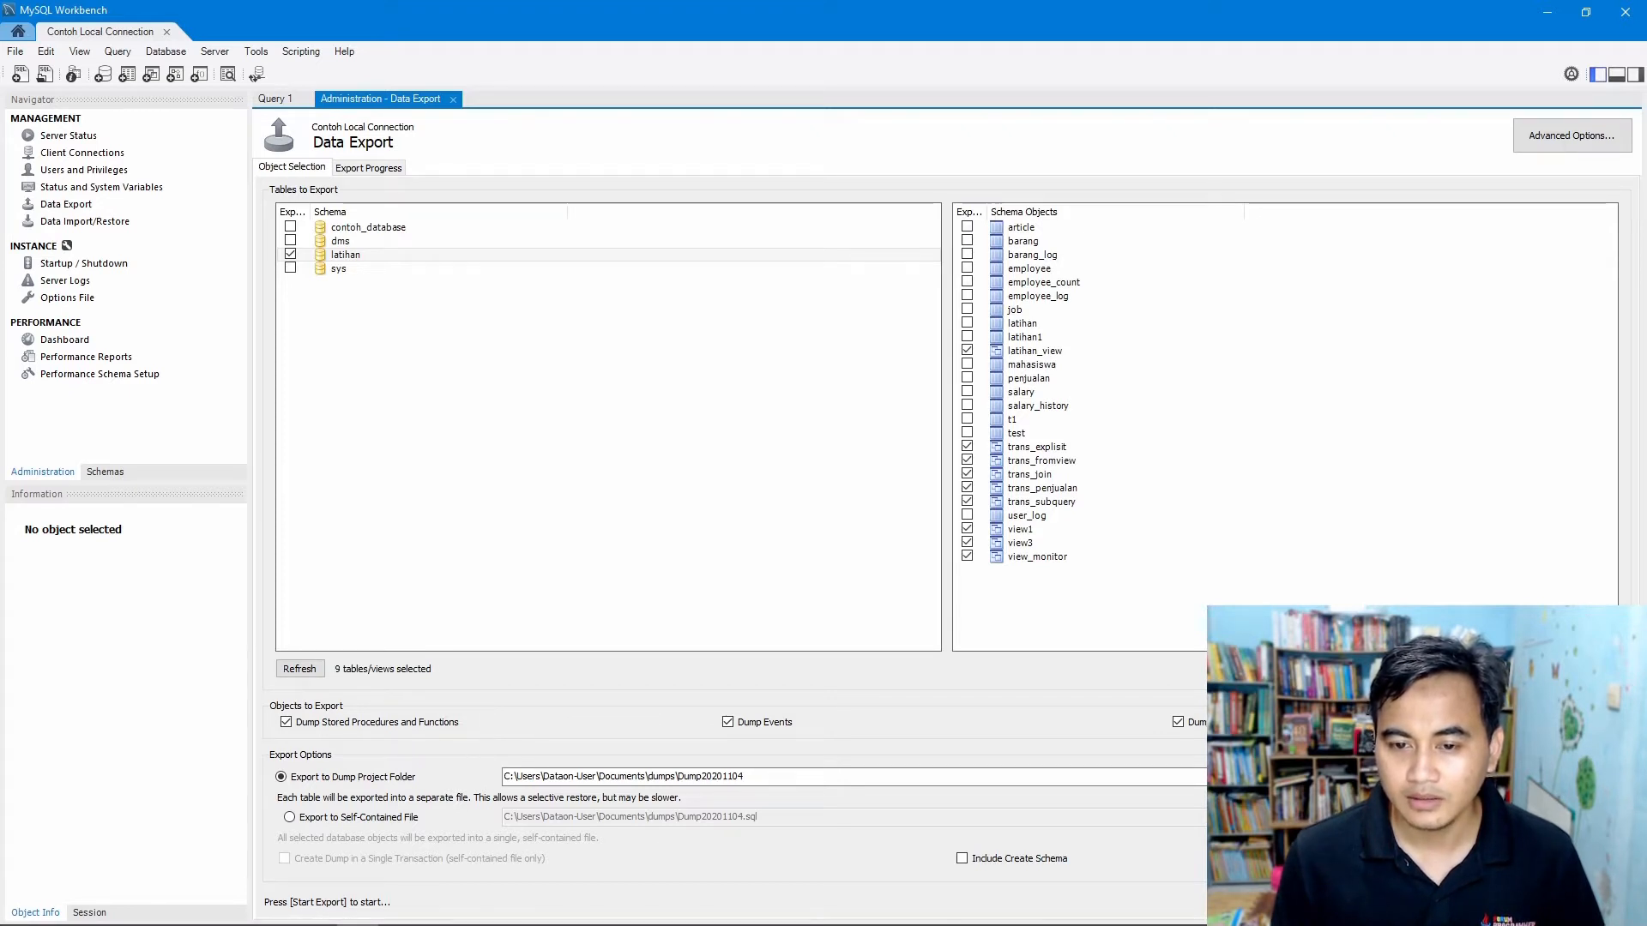
pyautogui.click(1497, 669)
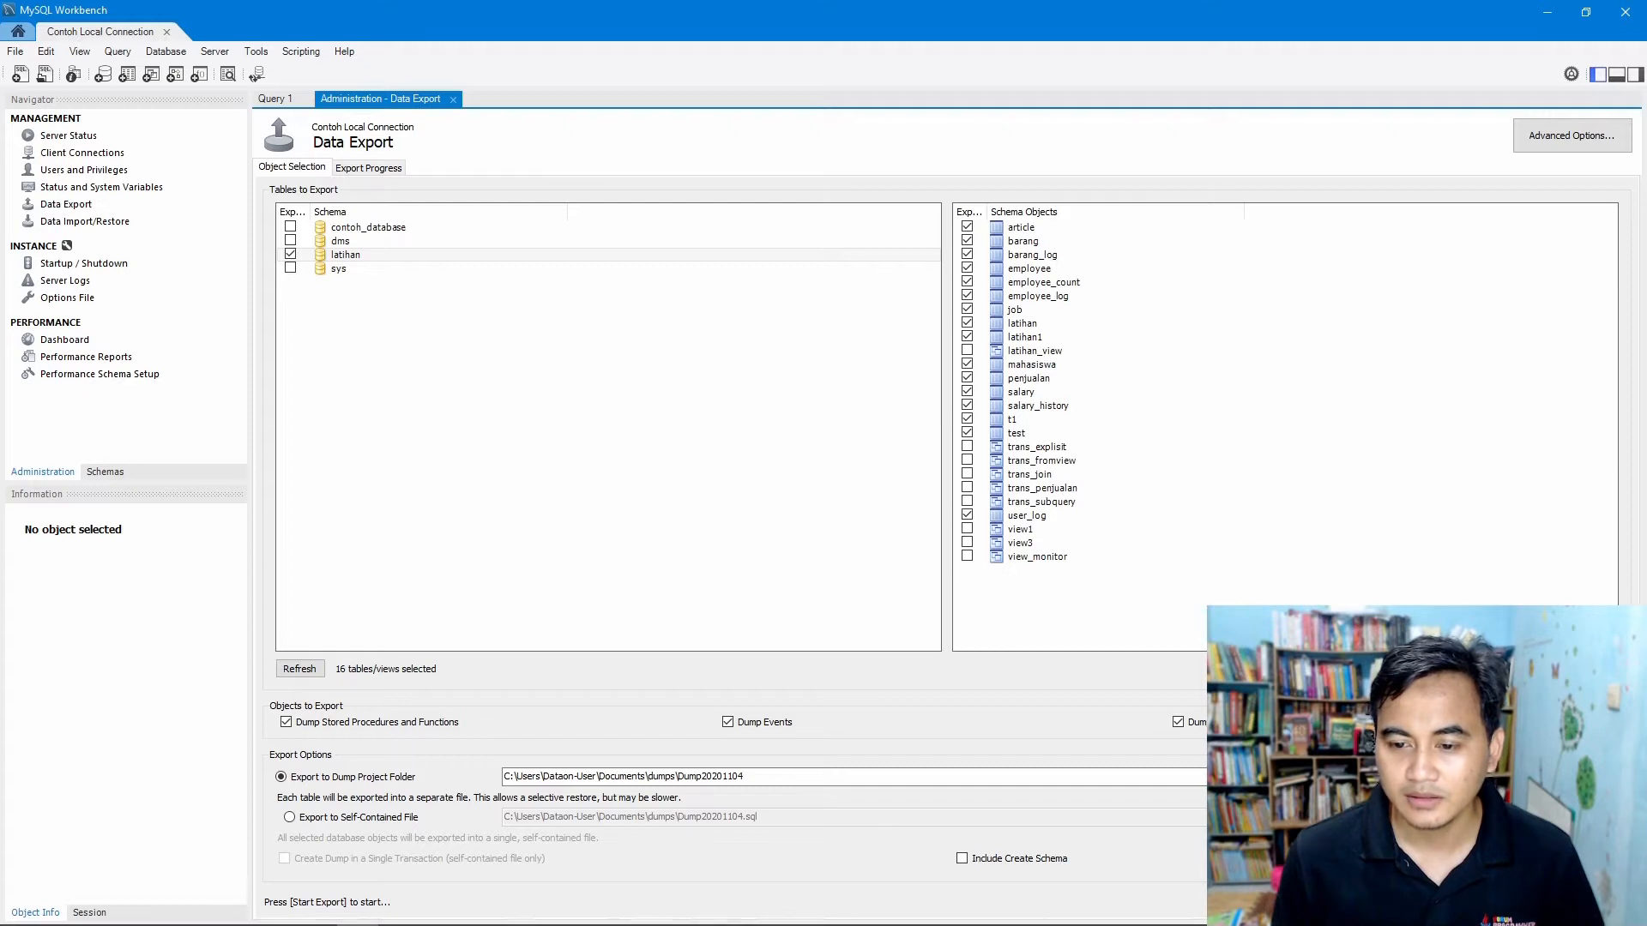
# Add latihan_view, trans_explisit, trans_fromview, trans_join, trans_penjualan, trans_subquery, view1, view3 and view_monitor to the objects to export.
pyautogui.click(967, 351)
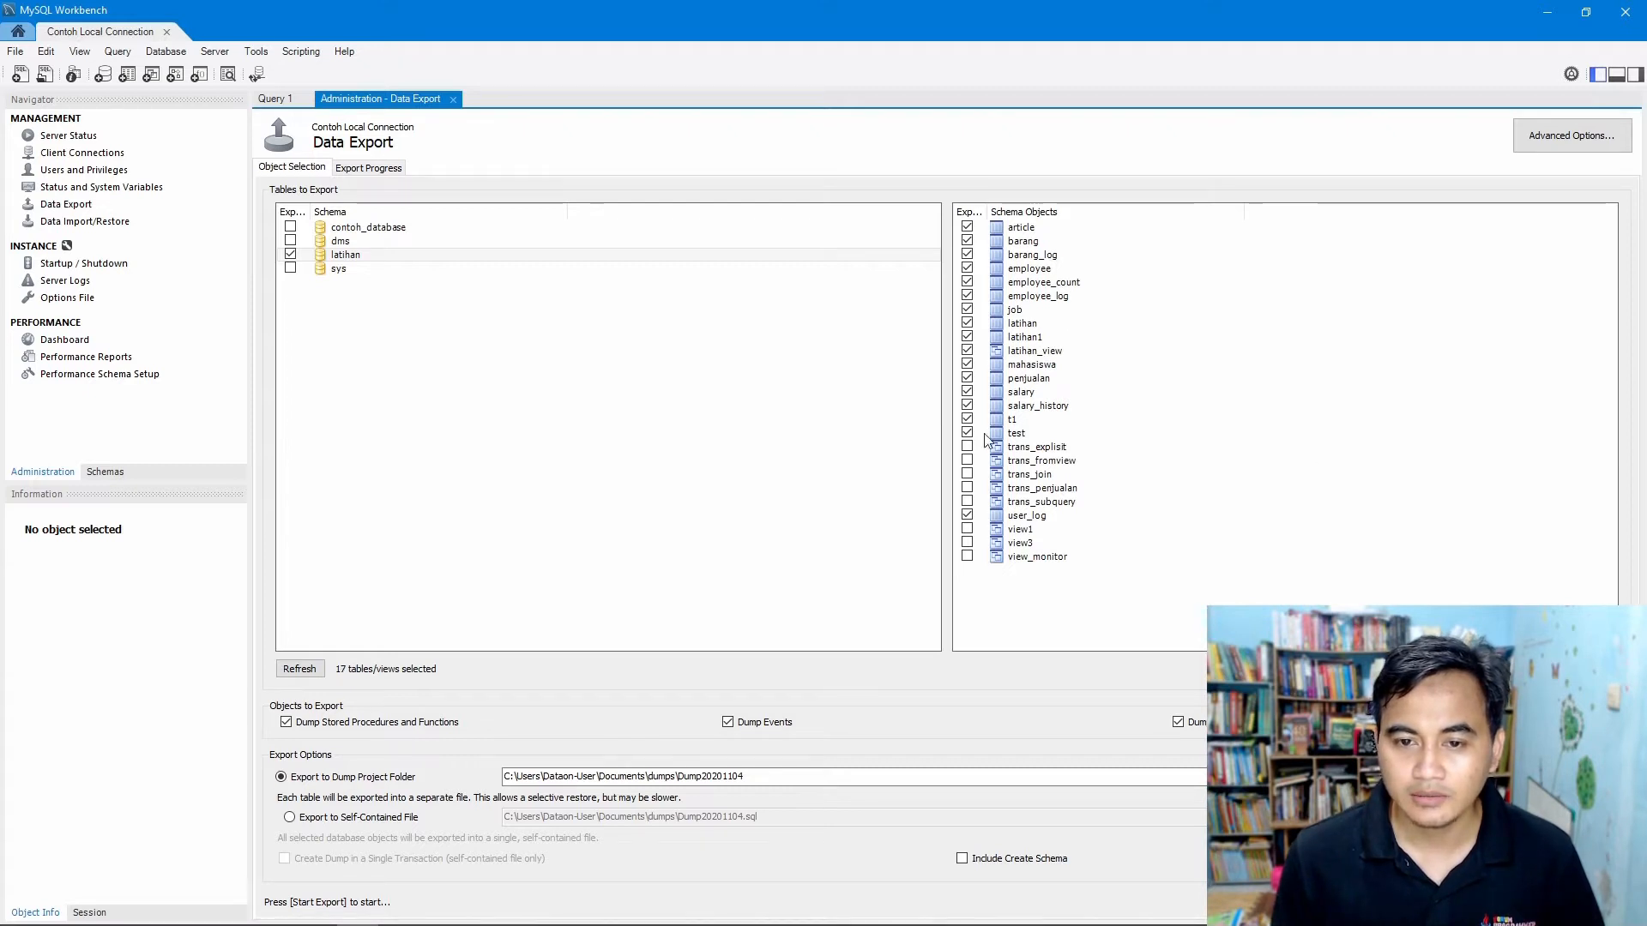
pyautogui.click(967, 447)
pyautogui.click(967, 461)
pyautogui.click(967, 475)
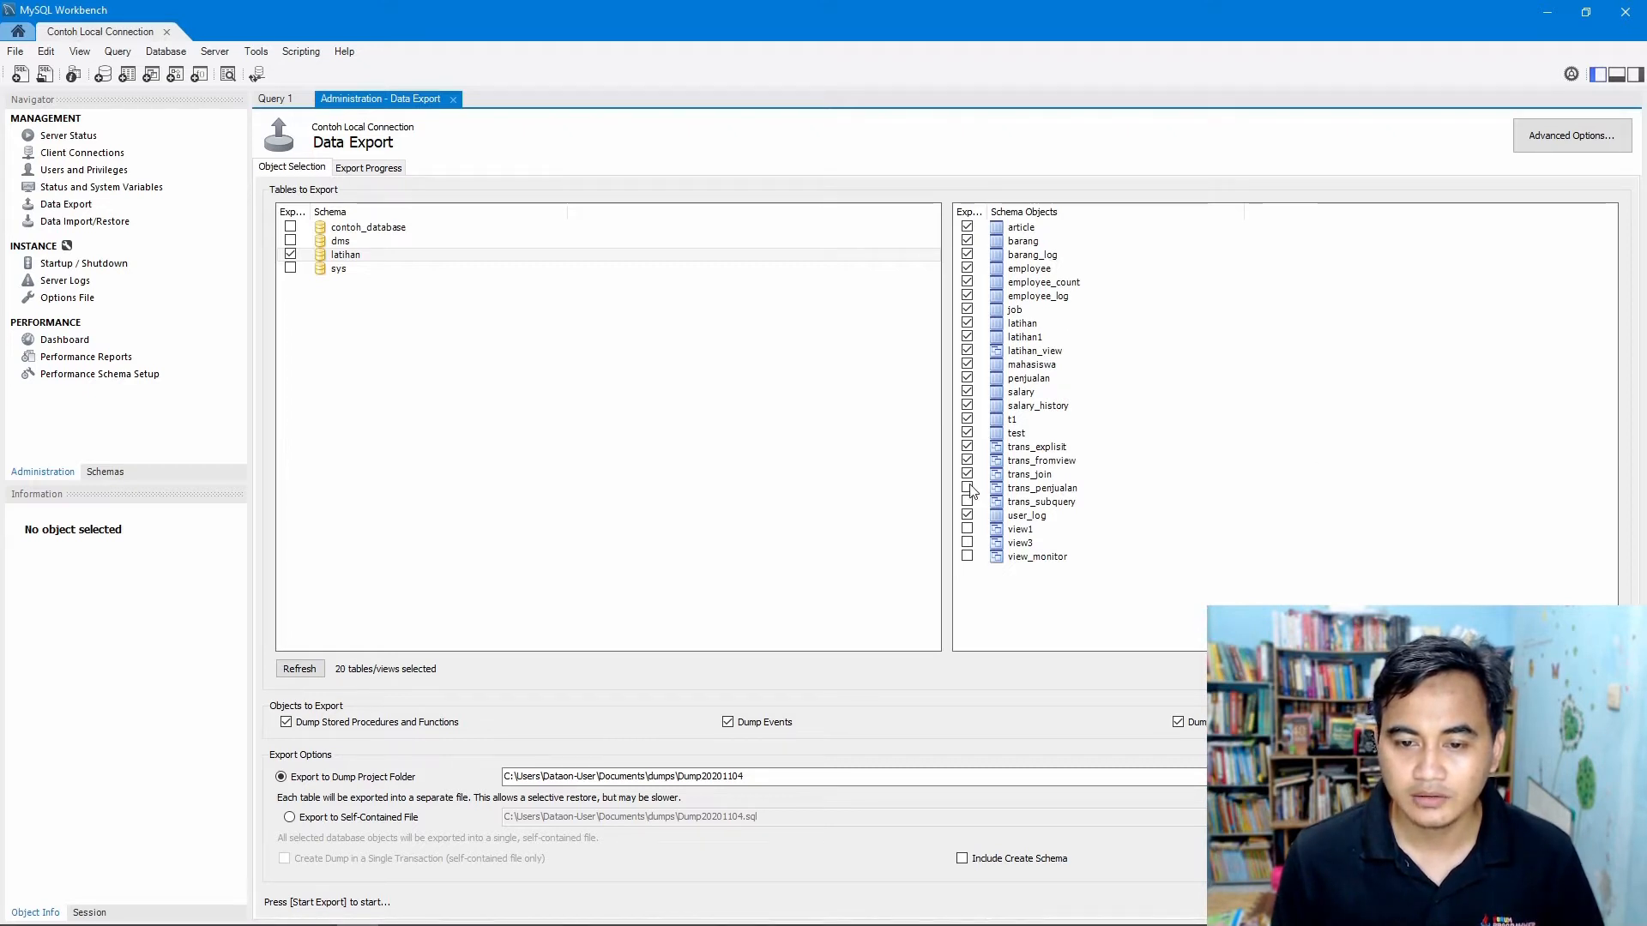
pyautogui.click(967, 488)
pyautogui.click(968, 502)
pyautogui.click(967, 529)
pyautogui.click(968, 543)
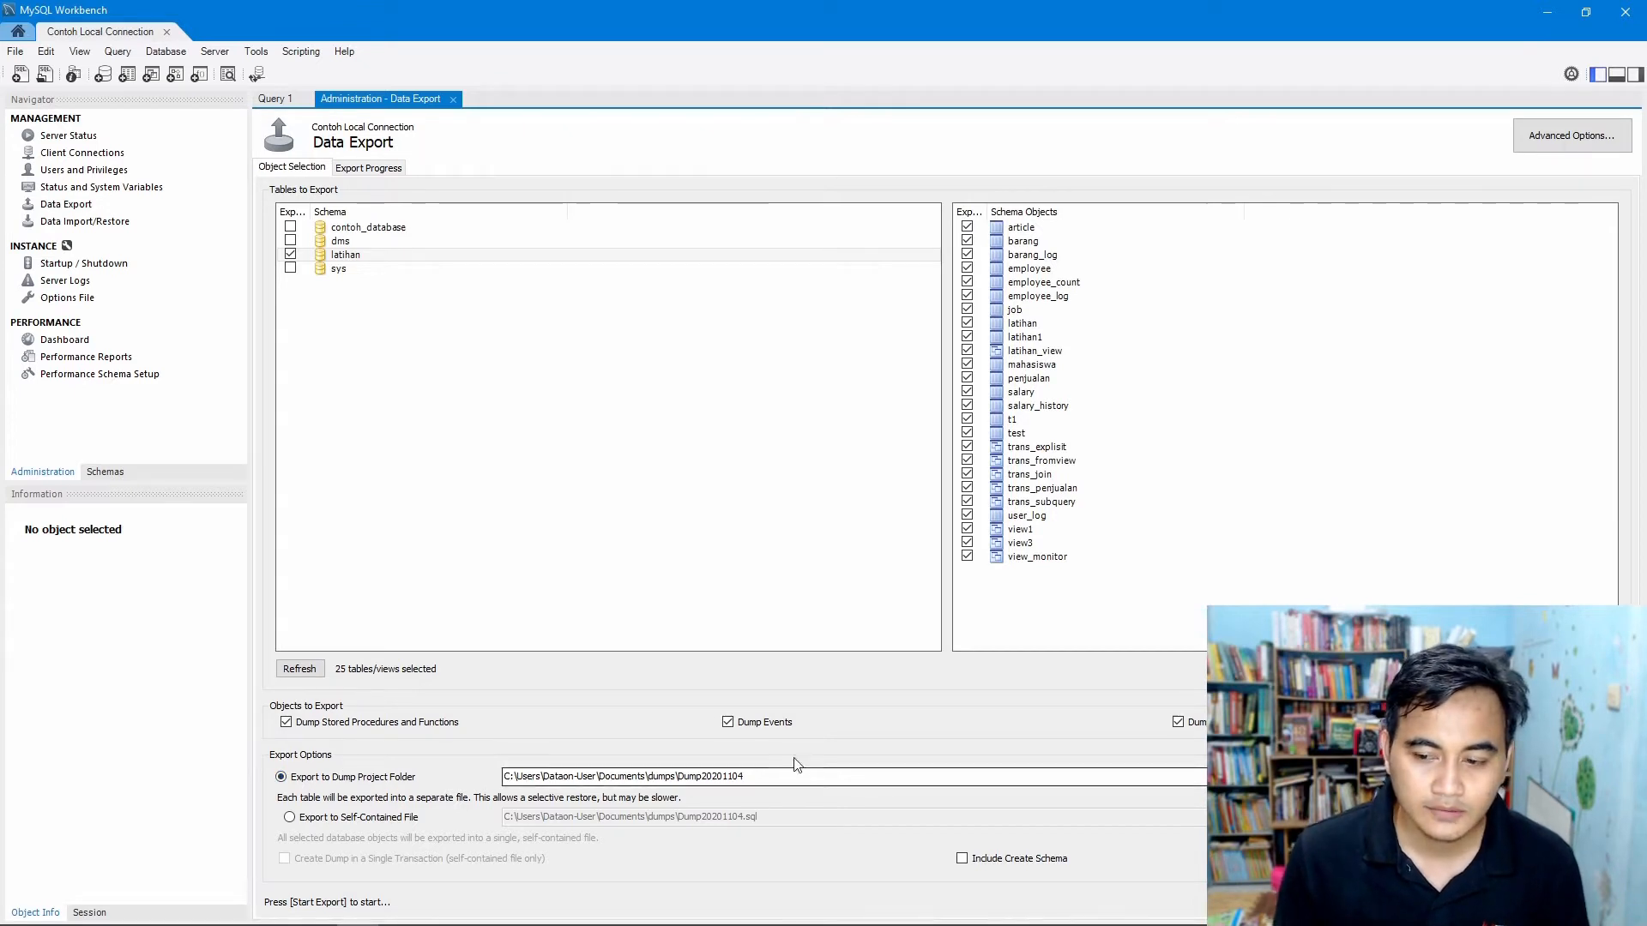
# Set the export to the Dump20201104 dump project folder and include the create schema statement.
pyautogui.click(291, 818)
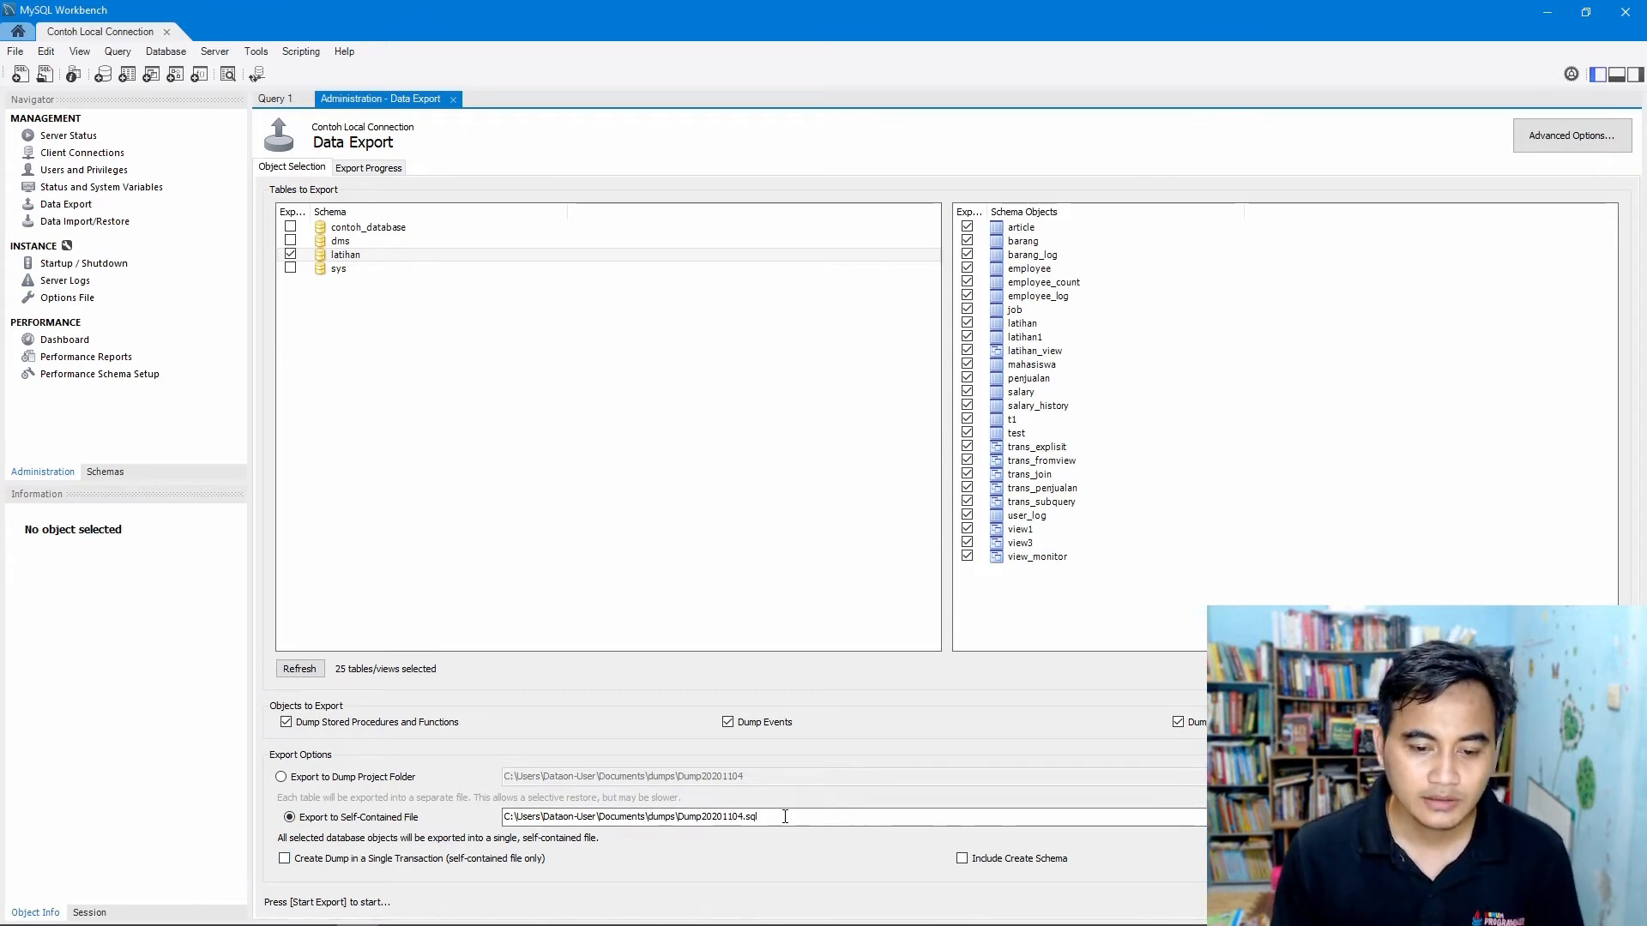
pyautogui.click(282, 779)
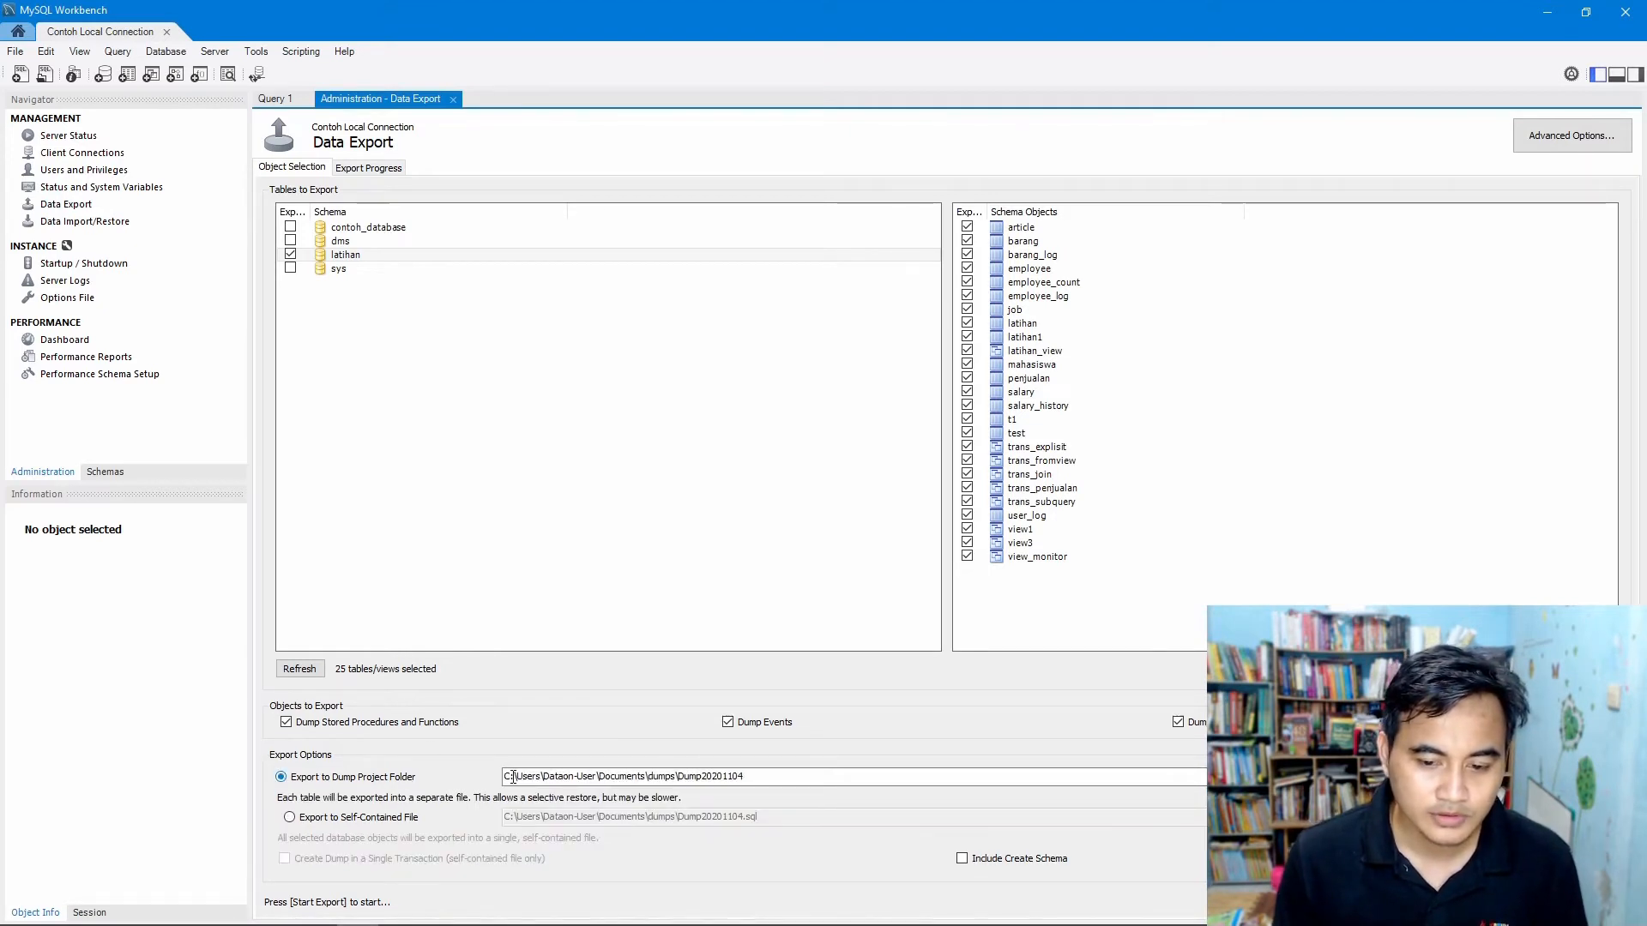
pyautogui.click(963, 860)
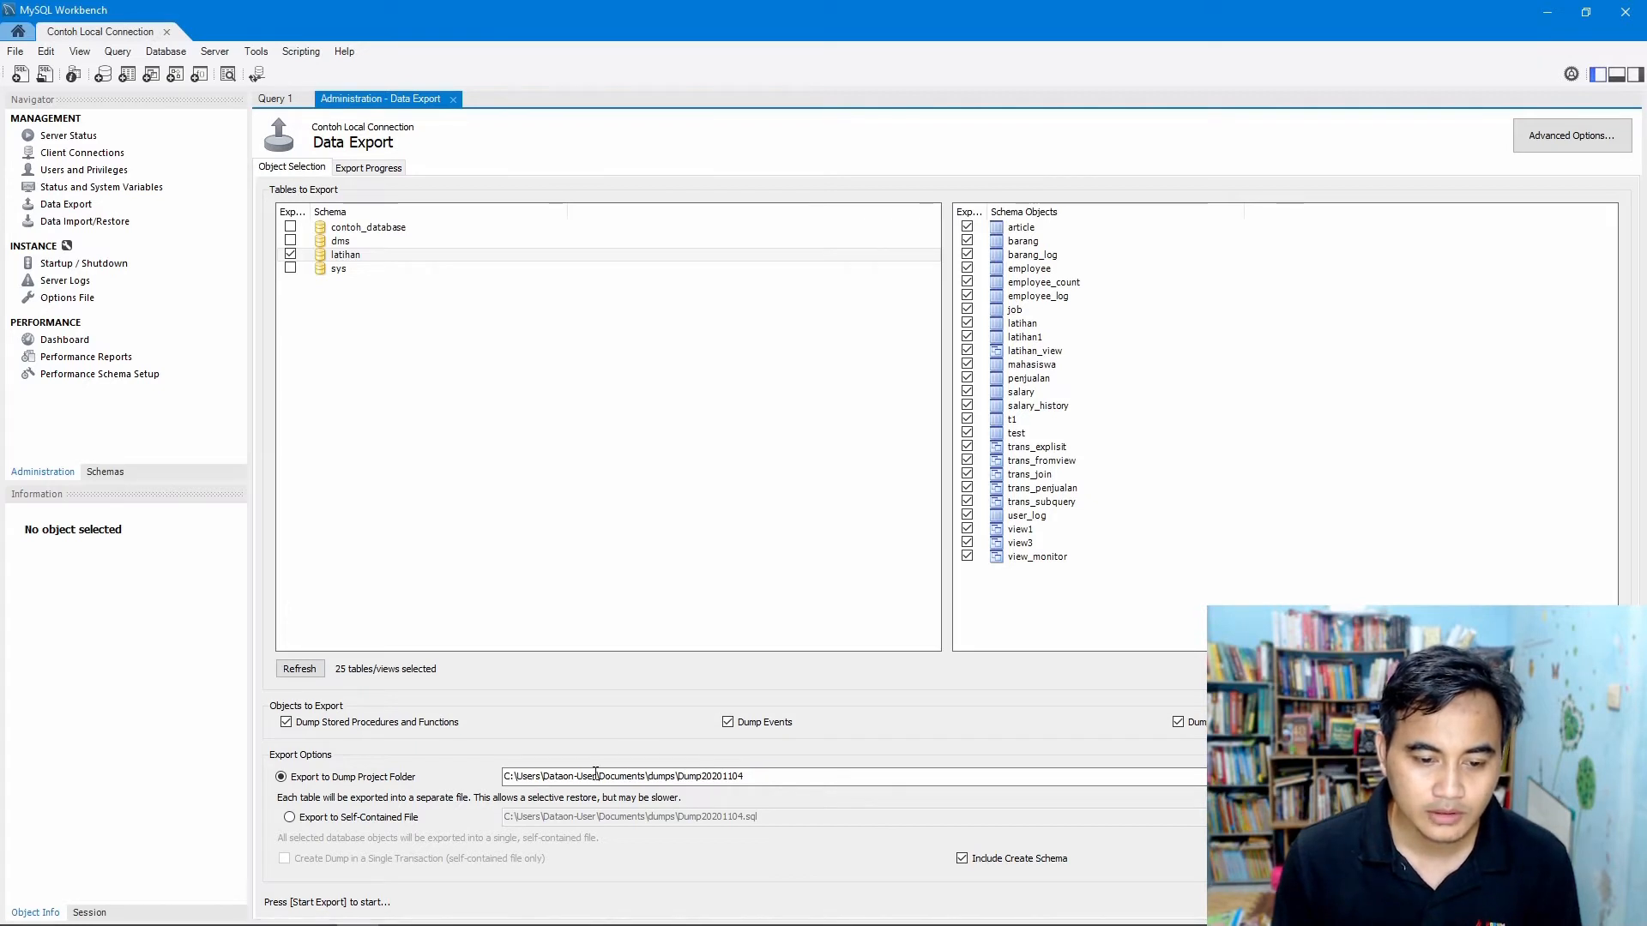
pyautogui.moveTo(597, 775); pyautogui.dragTo(649, 774)
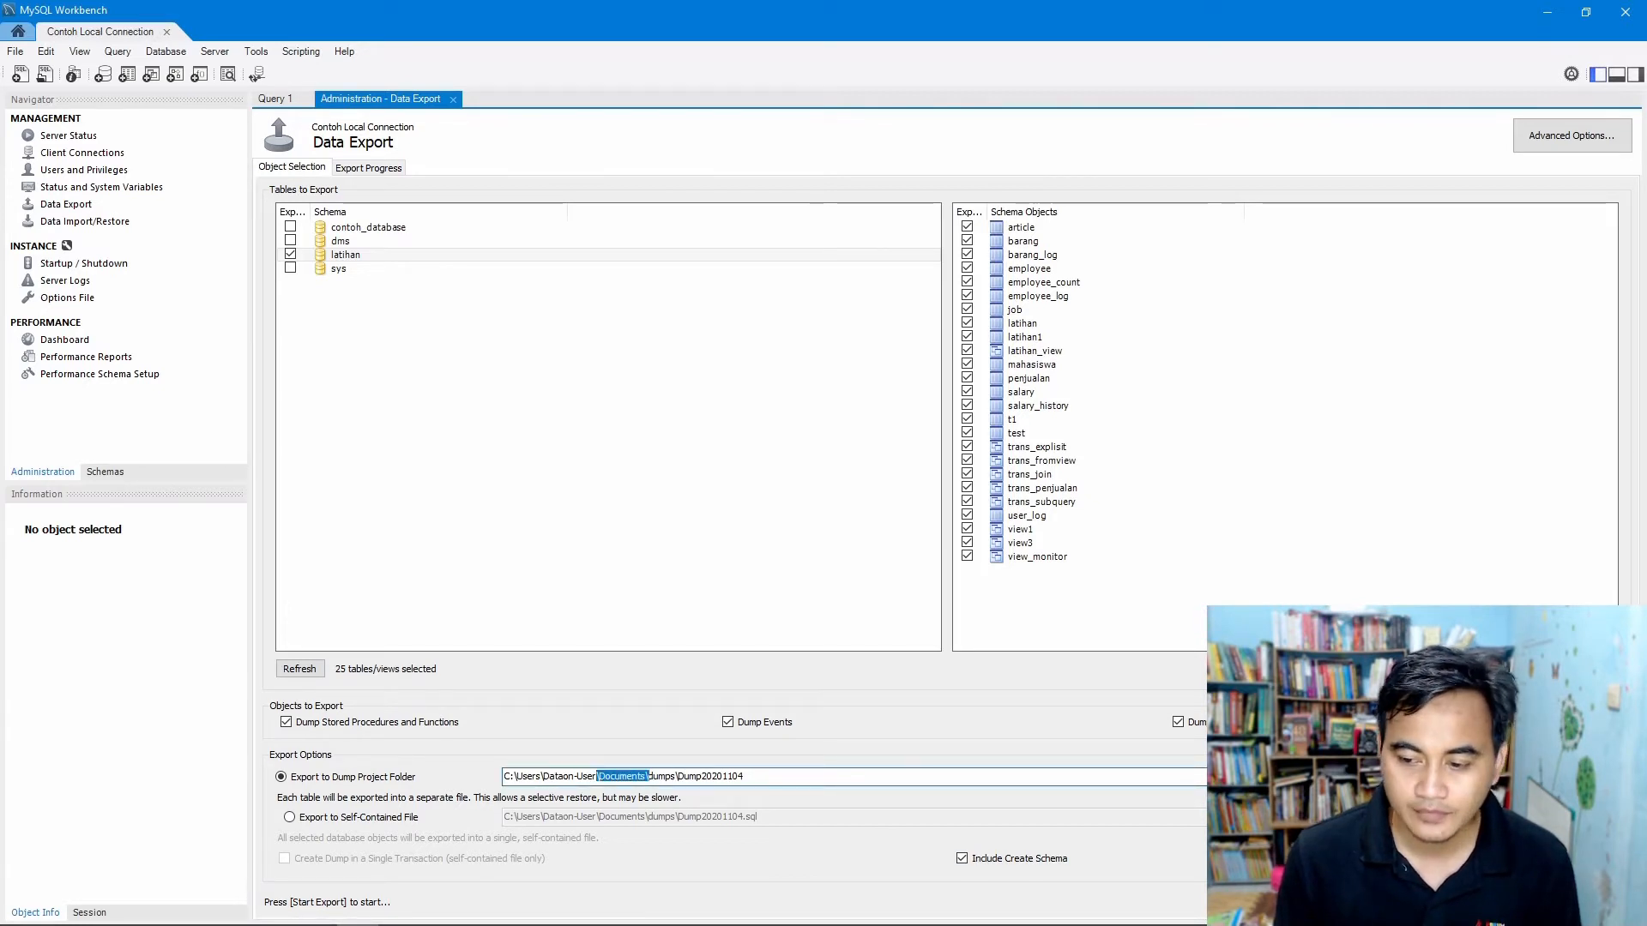
pyautogui.click(863, 776)
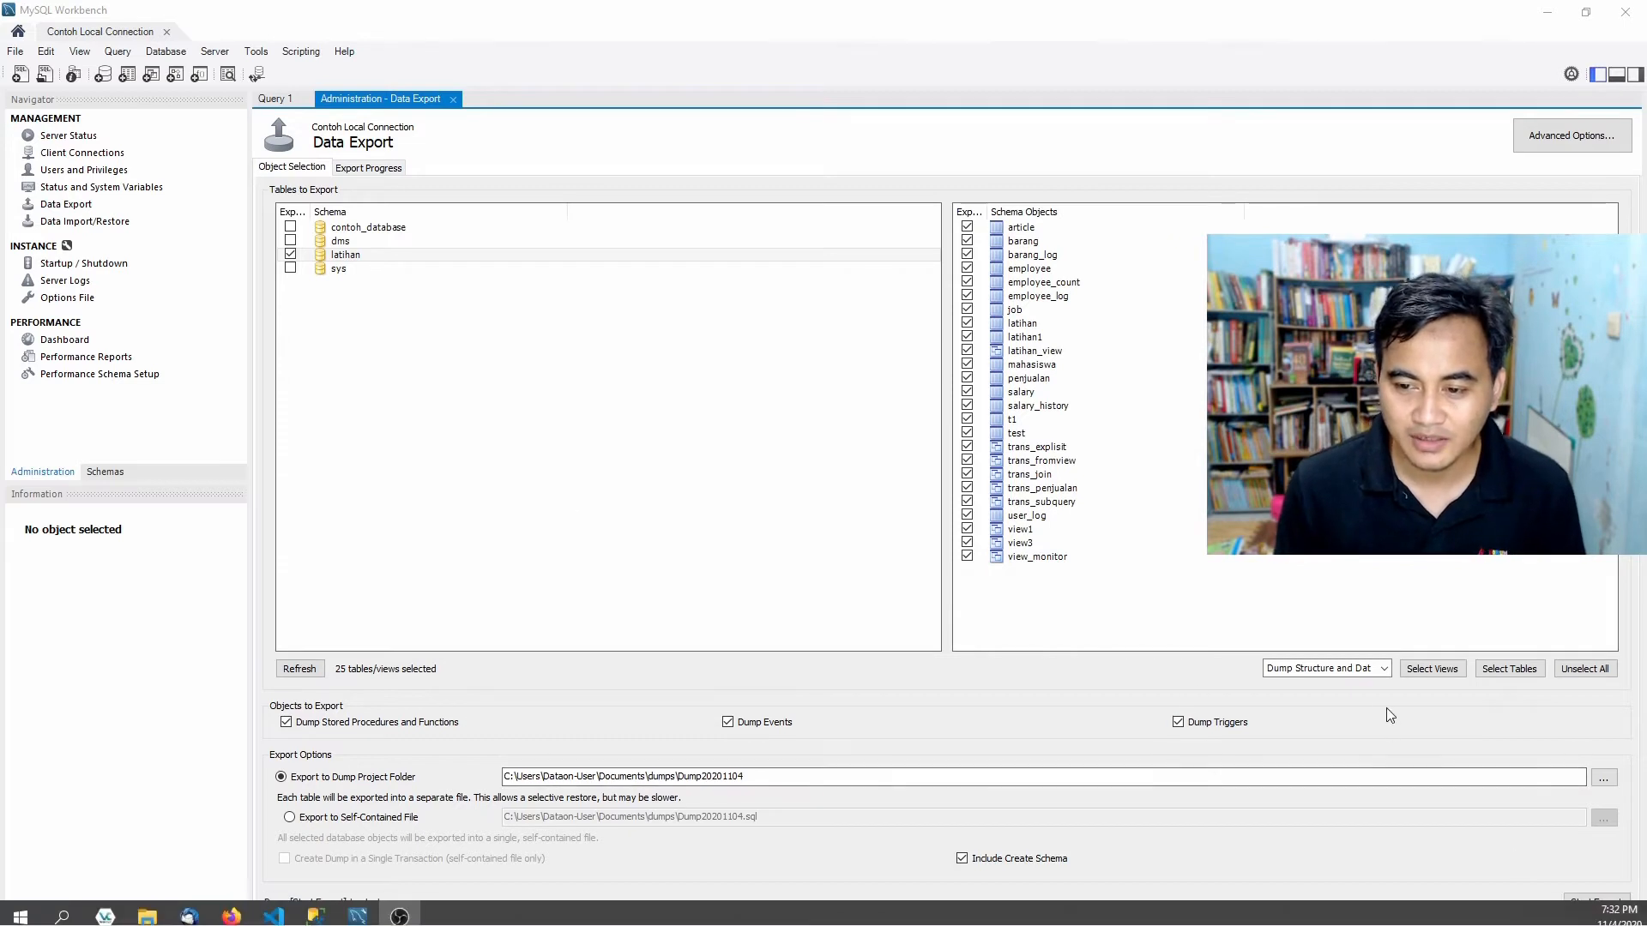
# Try selecting only the views, only the tables, and no objects of the latihan schema.
pyautogui.click(1431, 672)
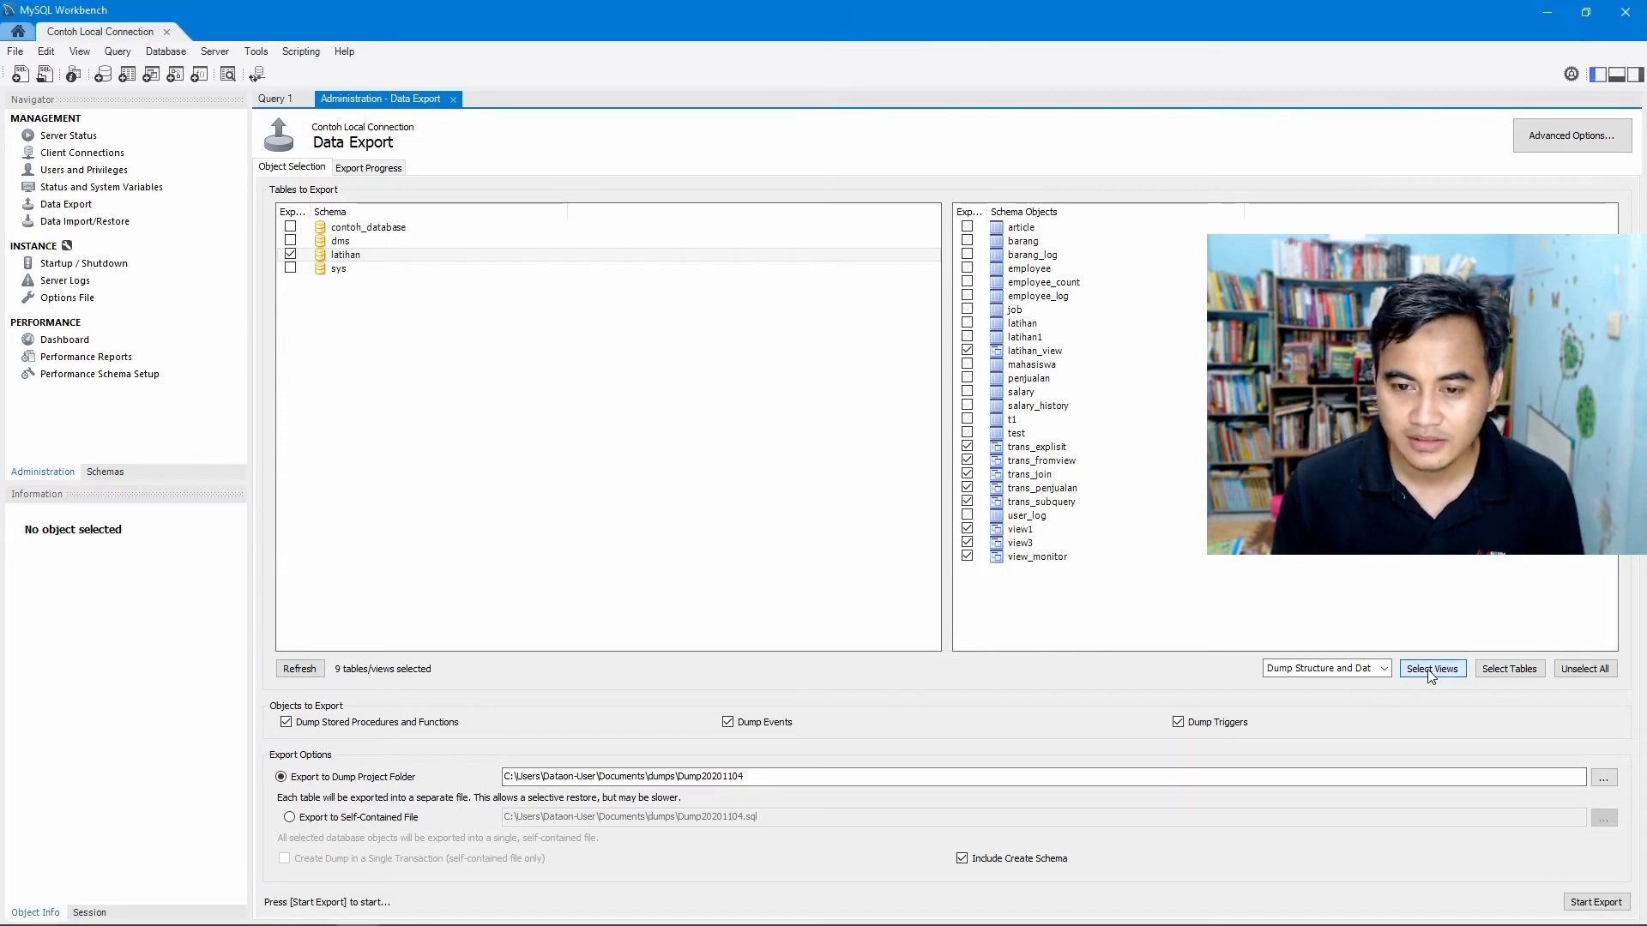
pyautogui.click(1519, 673)
pyautogui.click(1584, 669)
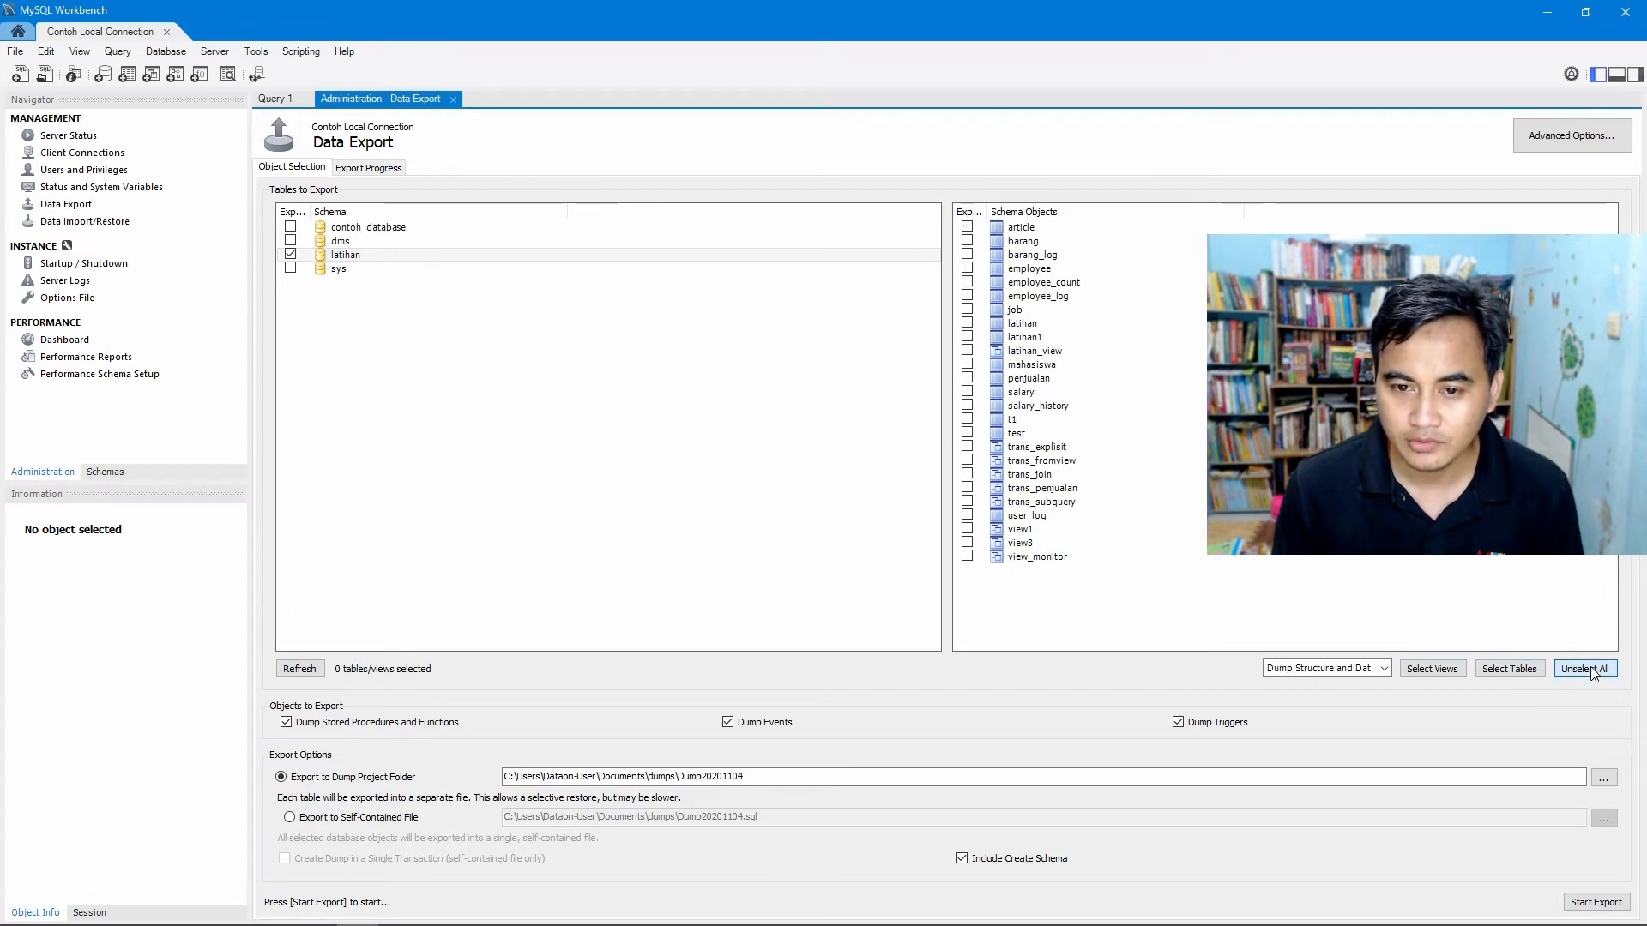
pyautogui.click(1441, 671)
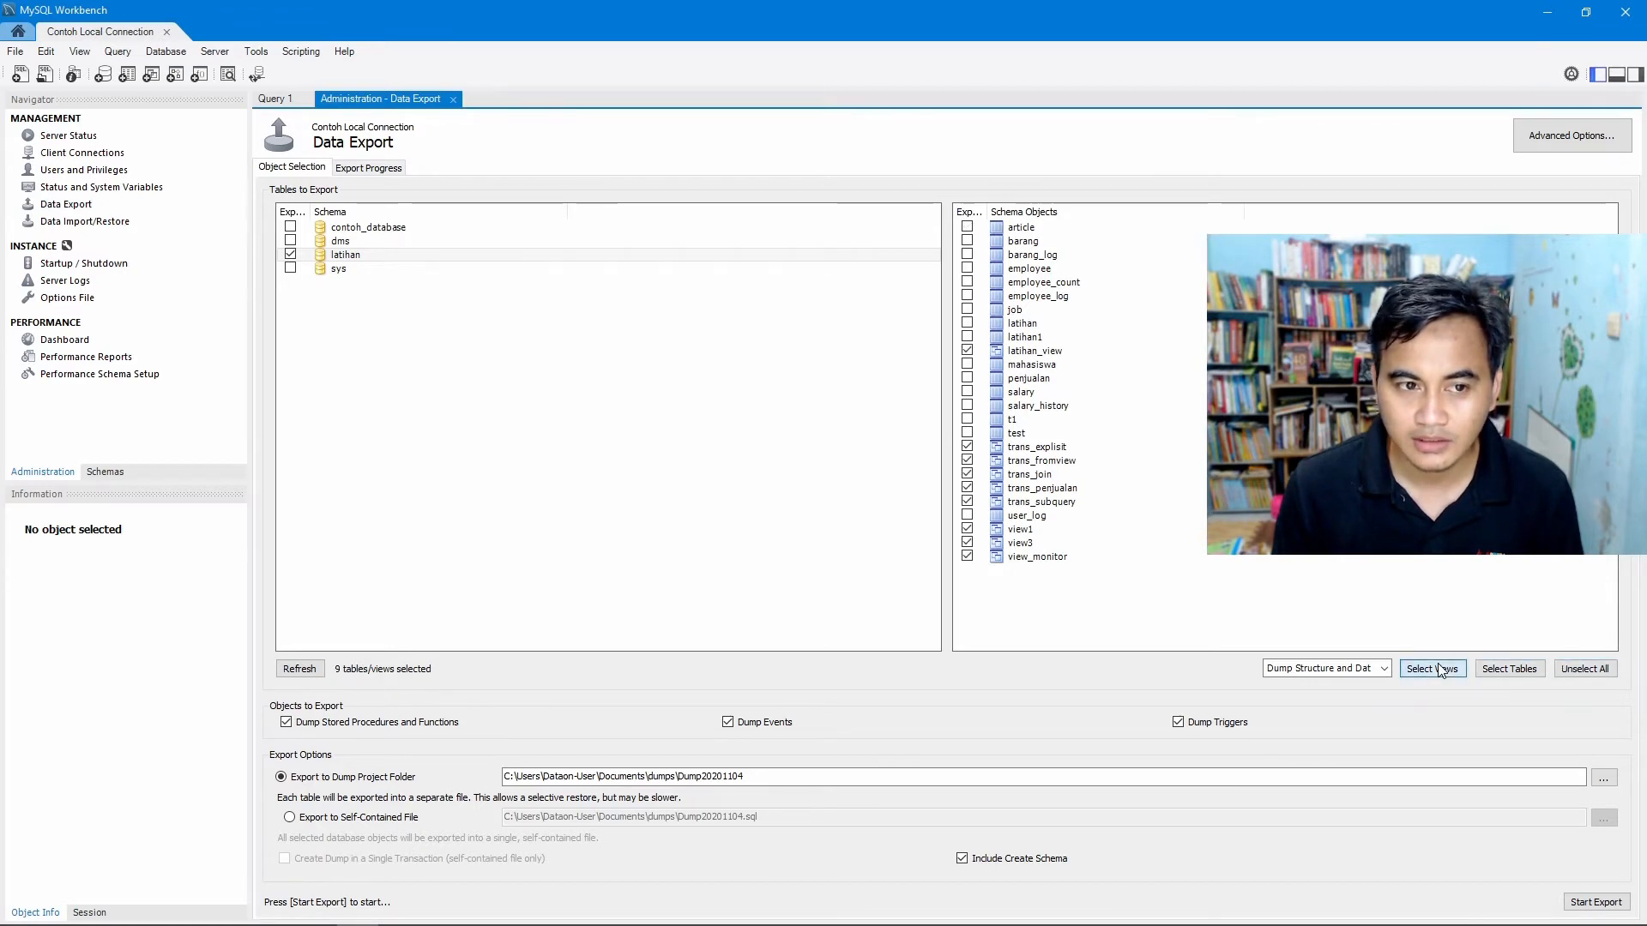
pyautogui.click(1511, 669)
pyautogui.click(1584, 669)
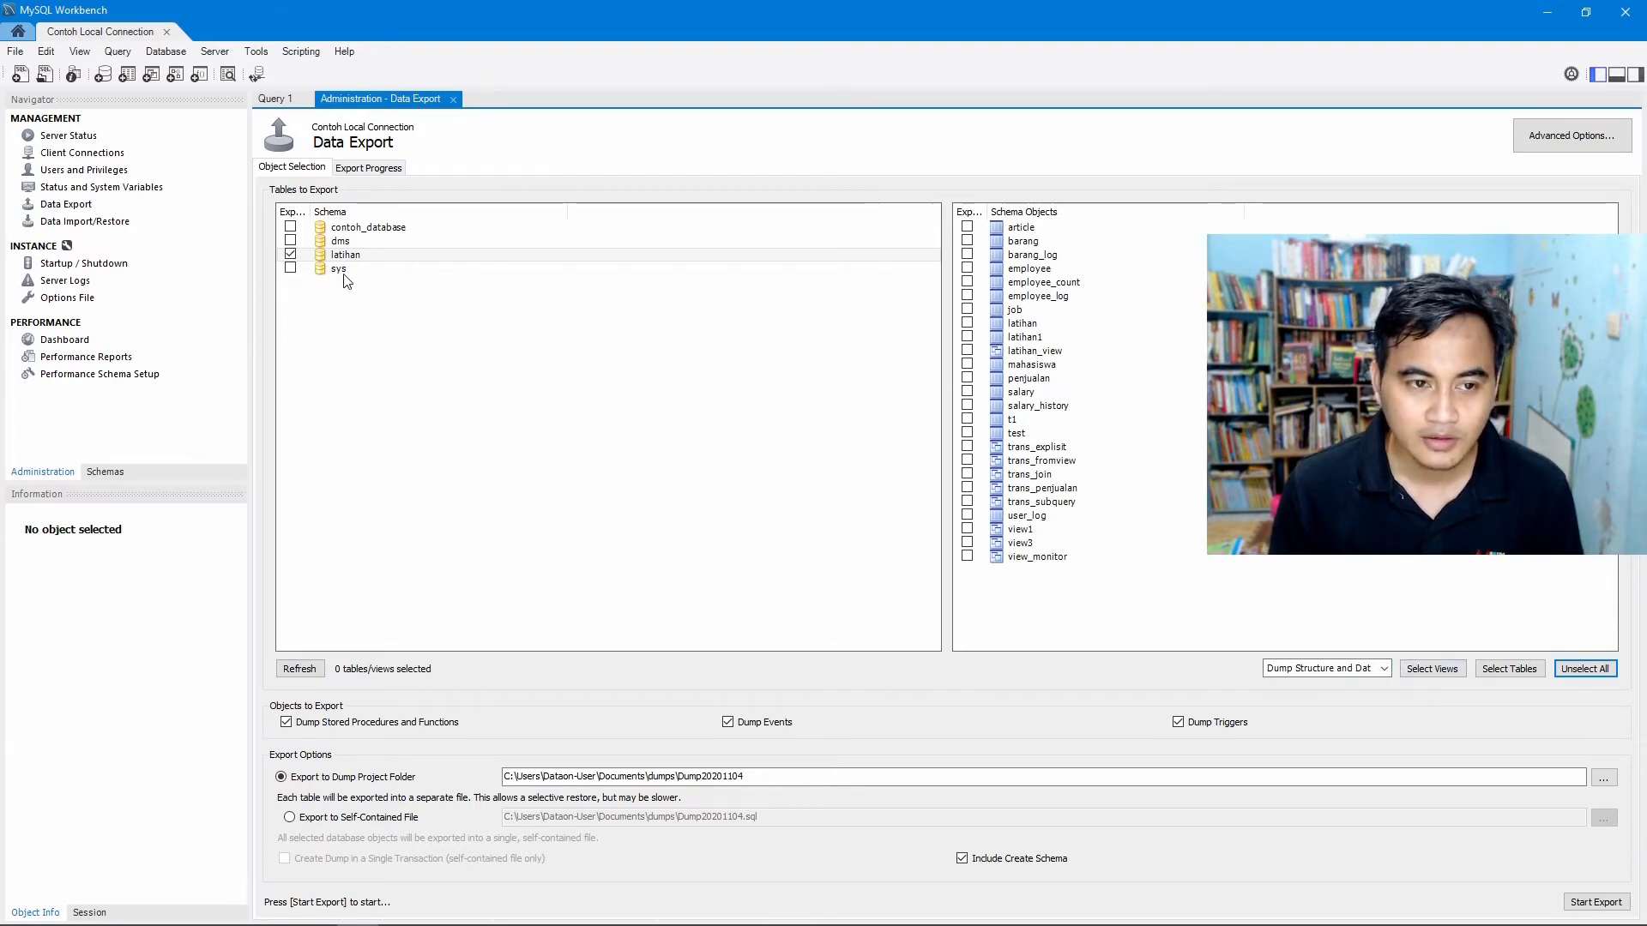
# Select all objects of the latihan schema and export them to the Dump20201104 project folder.
pyautogui.click(290, 255)
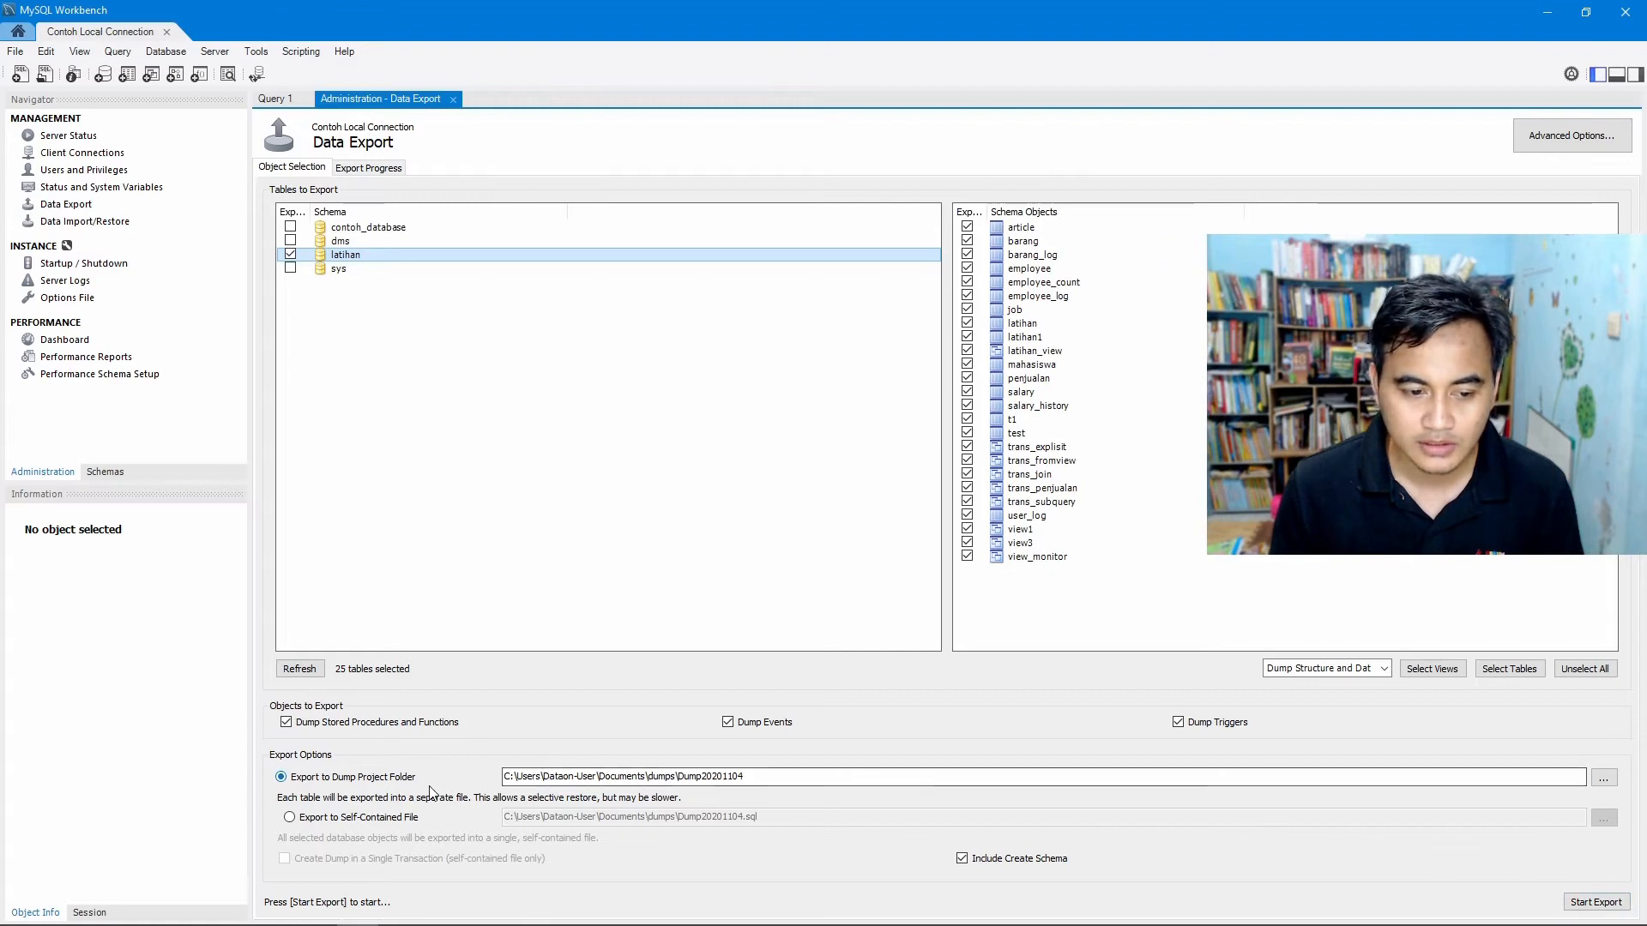
pyautogui.click(1591, 902)
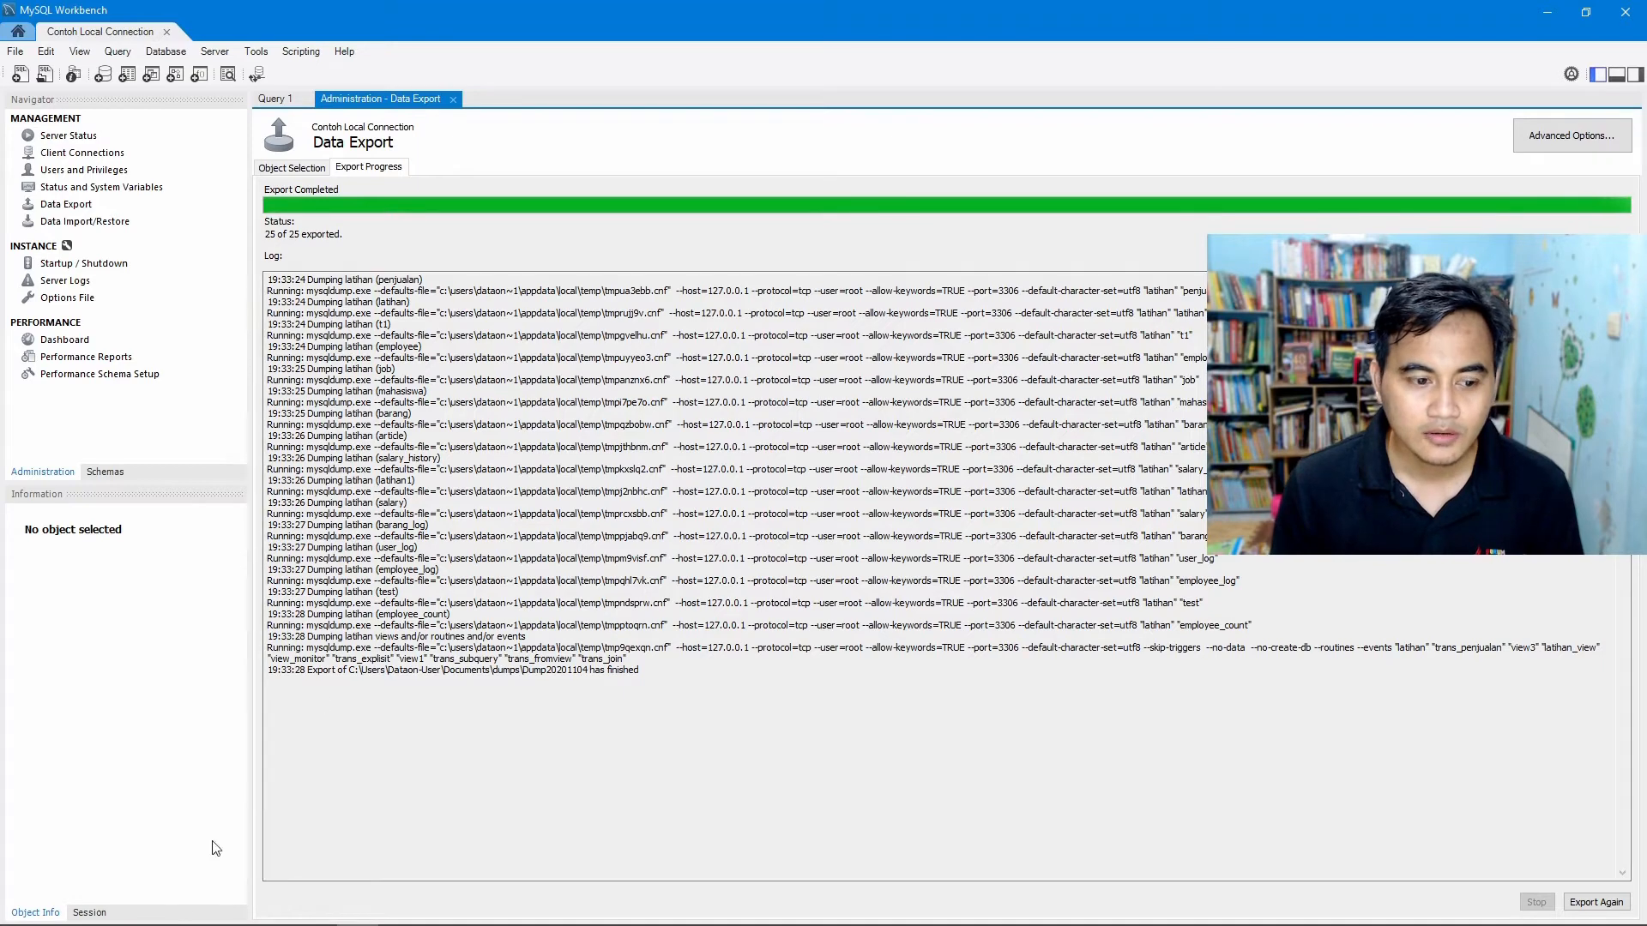
# Switch to File Explorer and examine the exported files in the Dump20201104 folder, returning to the dumps folder.
pyautogui.click(146, 911)
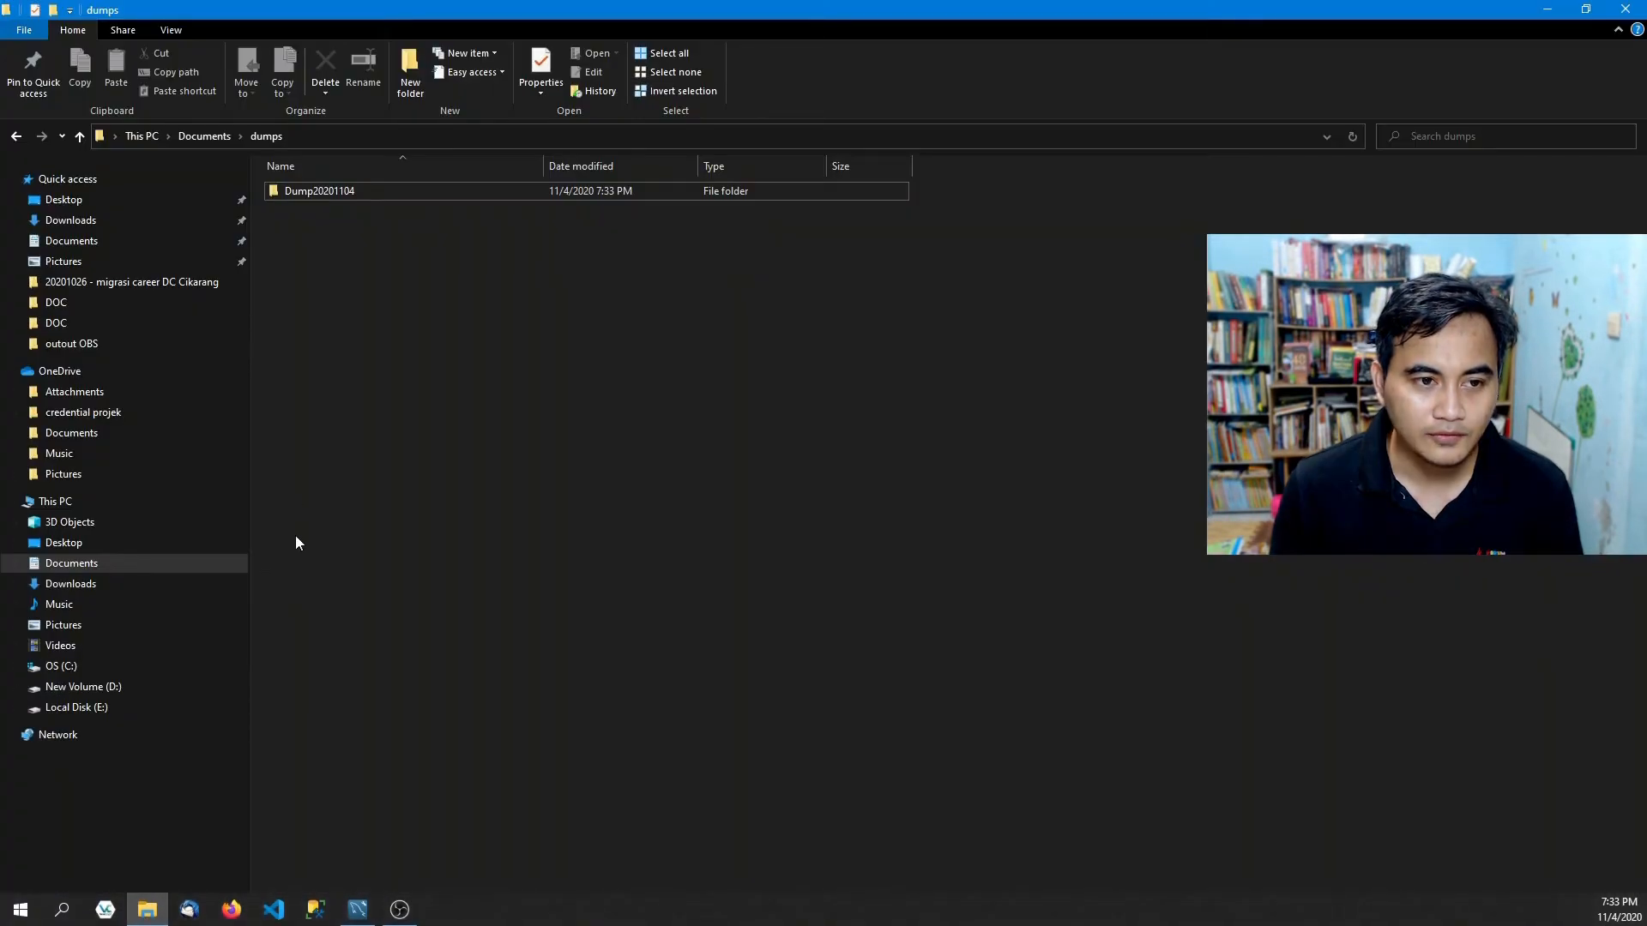
pyautogui.doubleClick(312, 191)
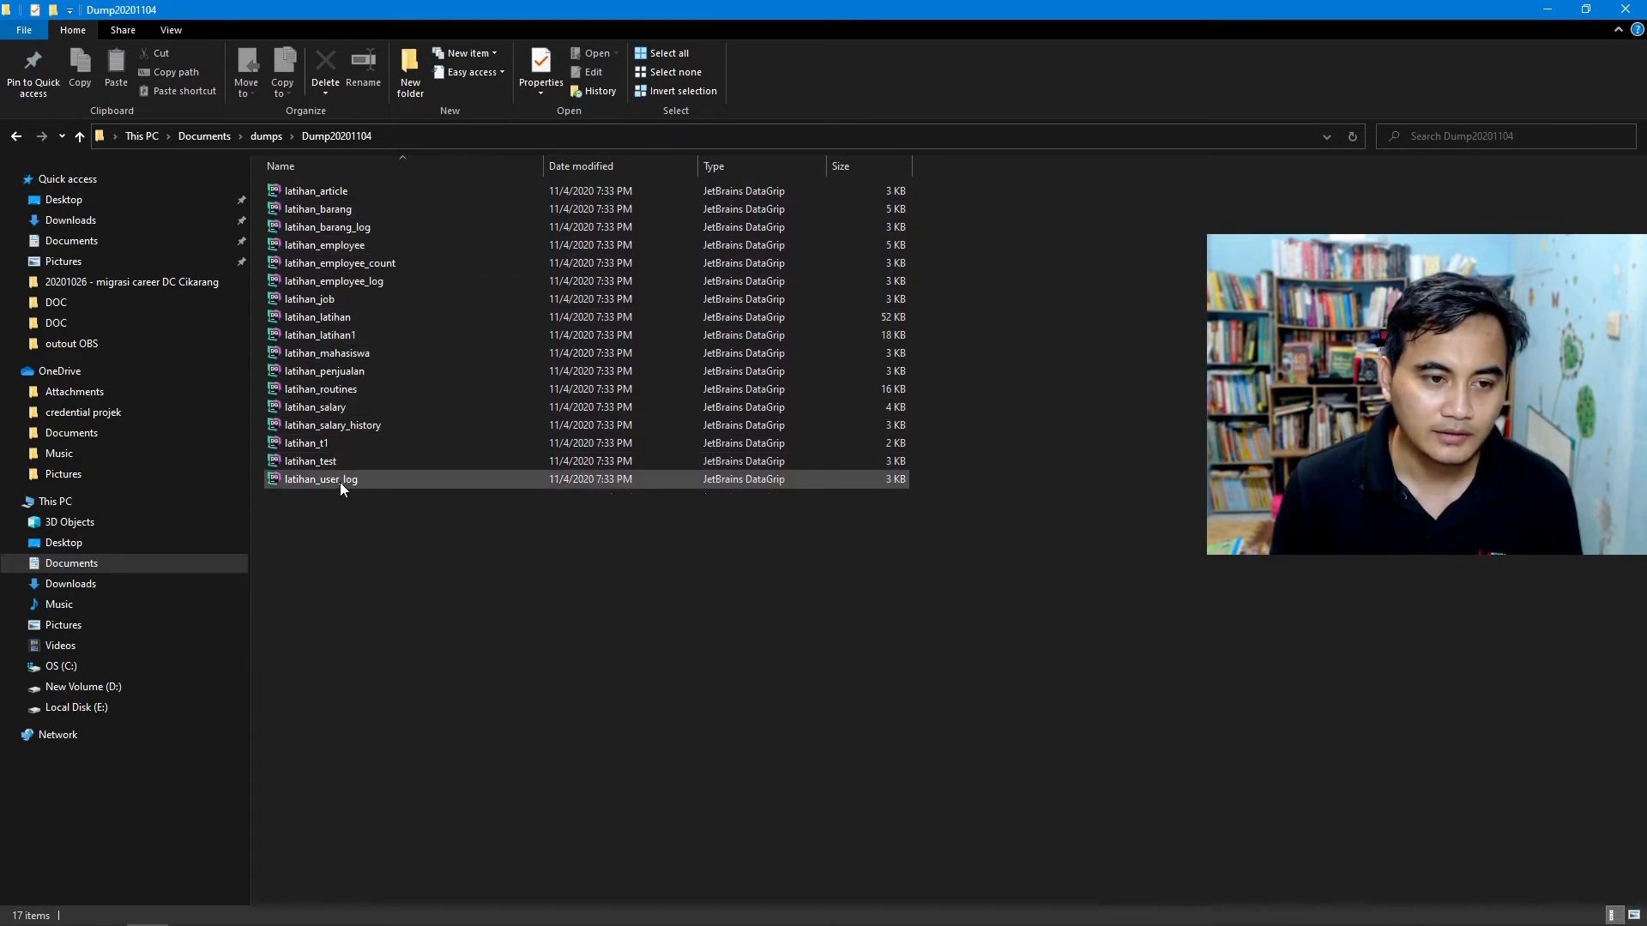
pyautogui.click(266, 137)
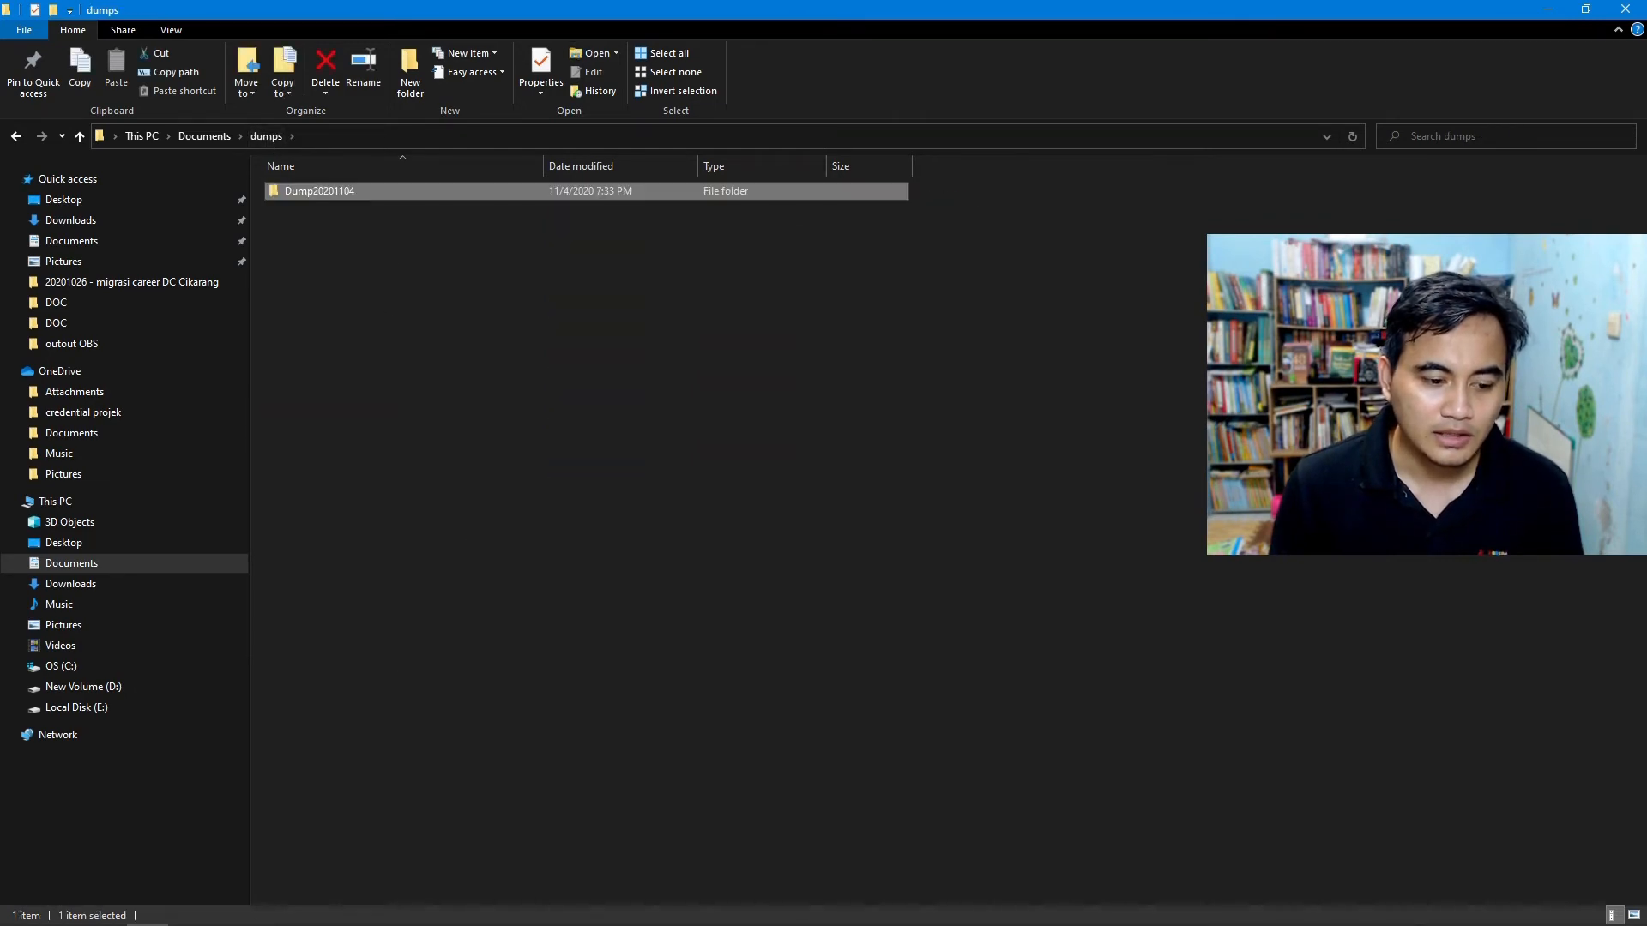
# Switch back to MySQL Workbench and export the latihan schema to the self-contained file Dump20201104.sql.
pyautogui.click(357, 911)
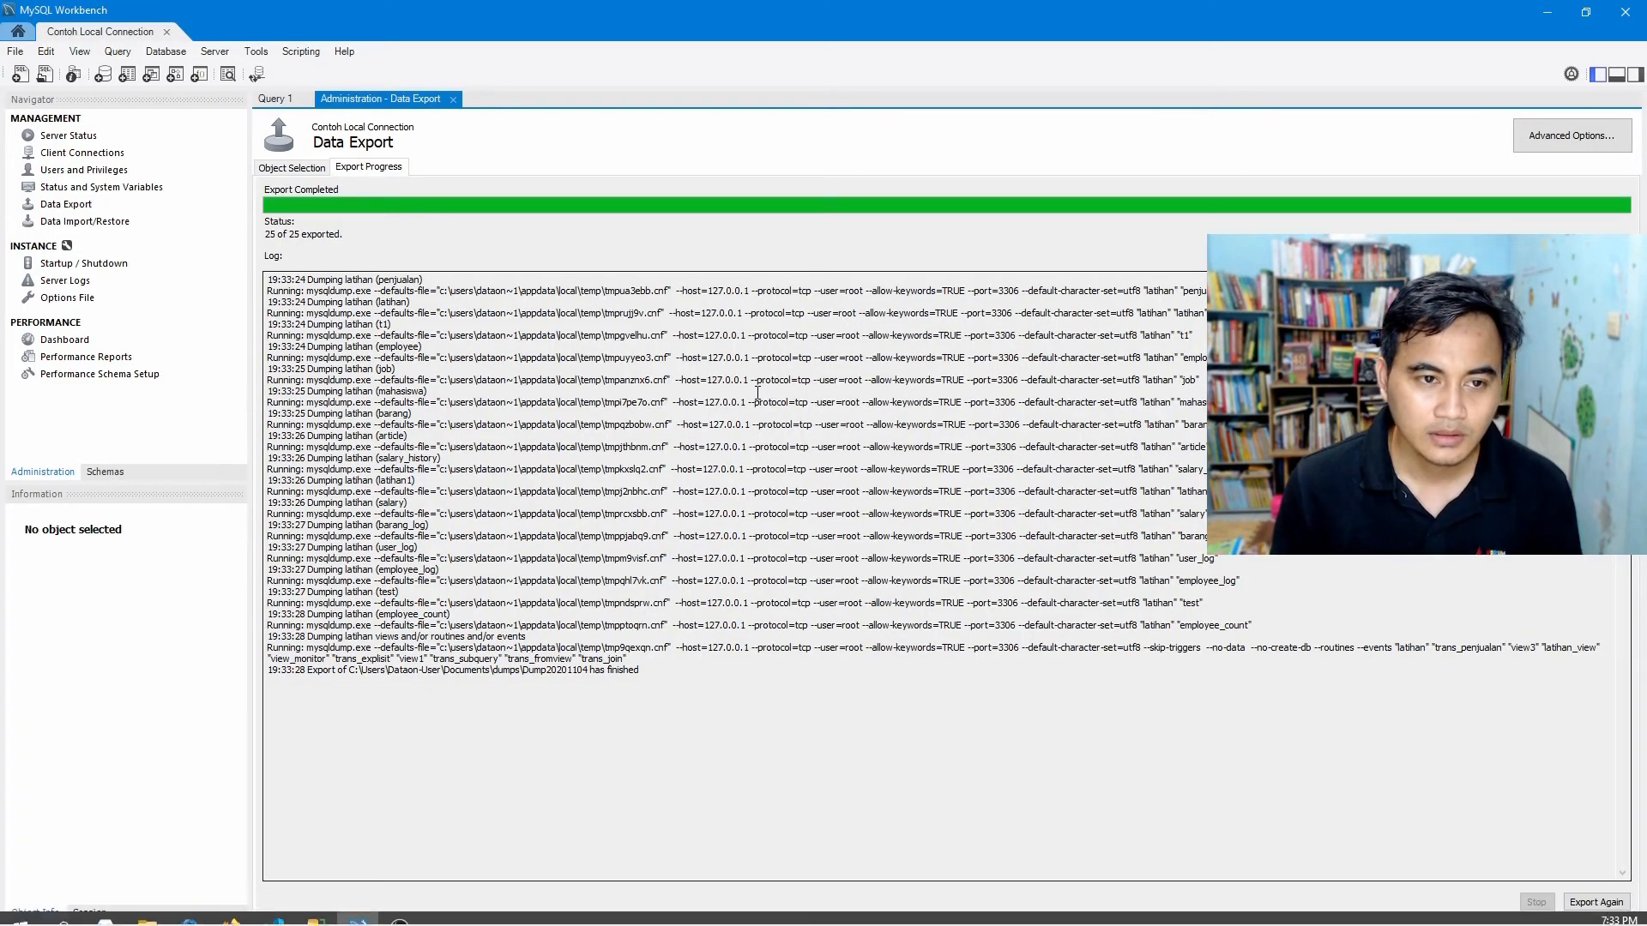
pyautogui.click(292, 168)
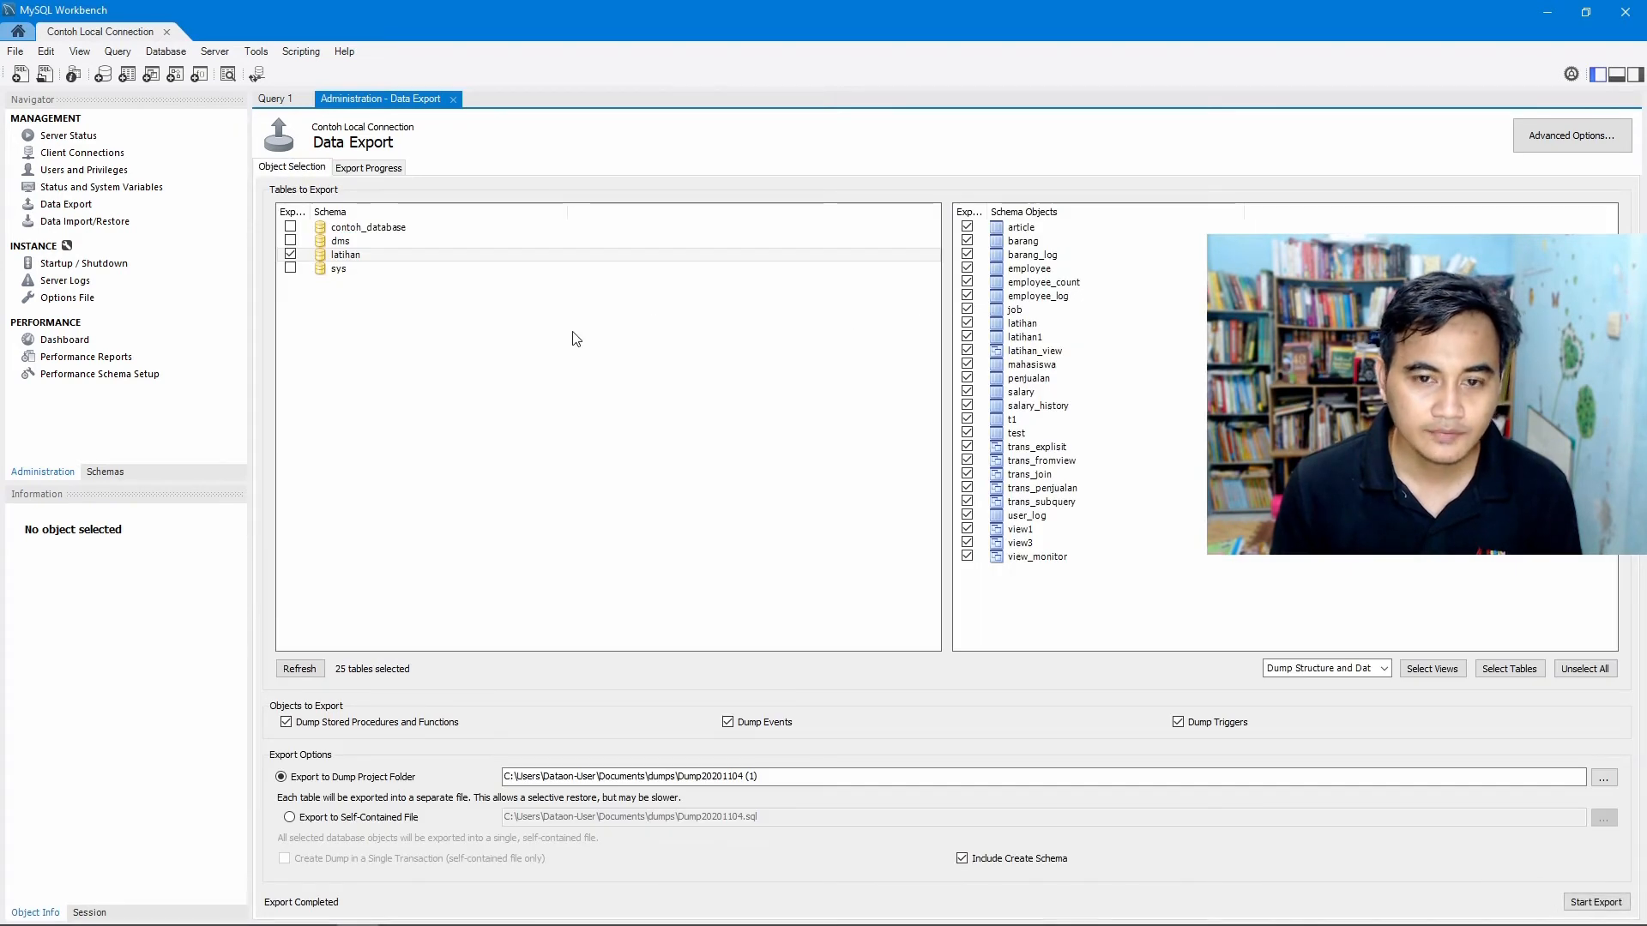
pyautogui.click(289, 817)
pyautogui.click(858, 817)
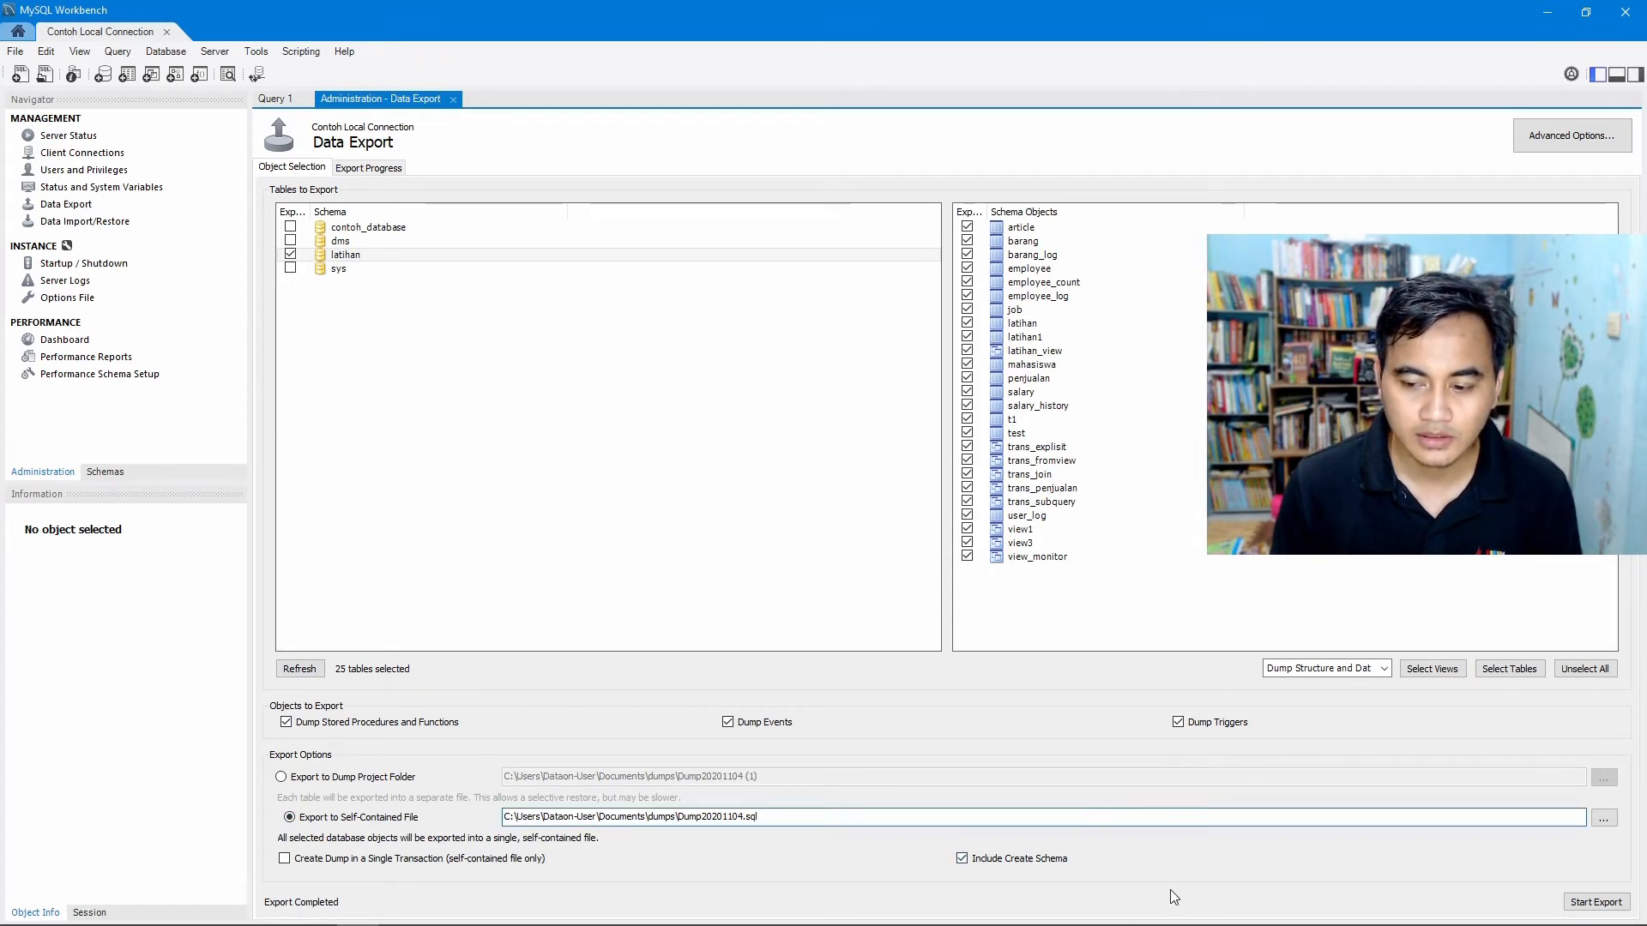
pyautogui.click(1597, 902)
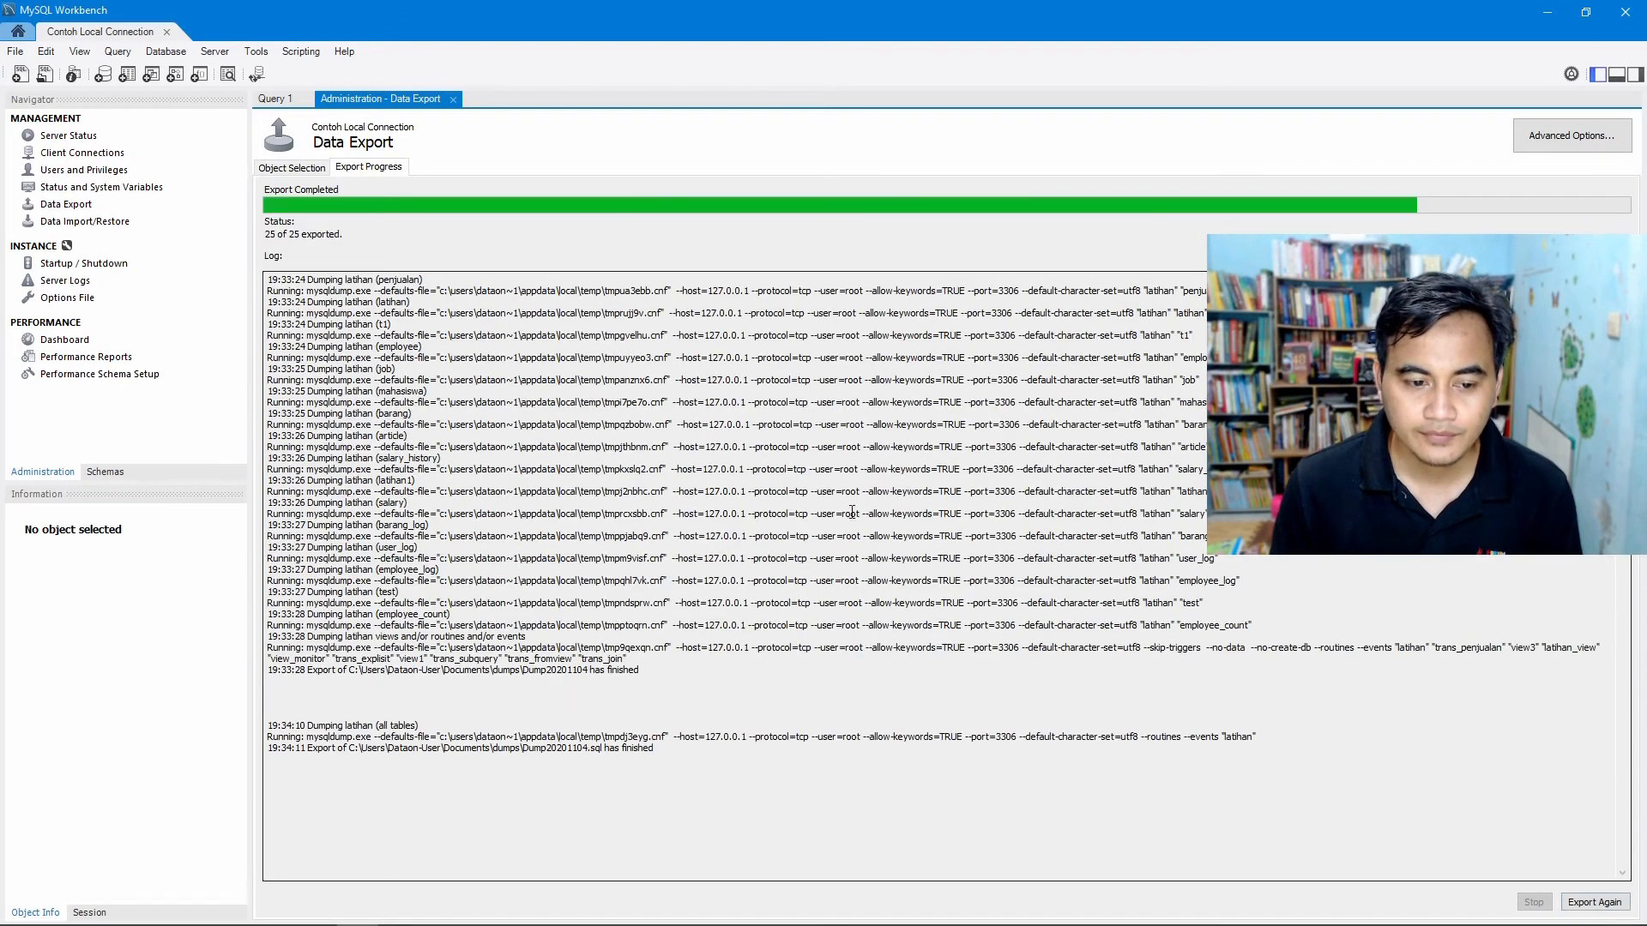
# Review the export log, and switch to File Explorer to examine Dump20201104.sql in Notepad++, closing it when done.
pyautogui.moveTo(658, 760); pyautogui.dragTo(265, 724)
pyautogui.click(497, 710)
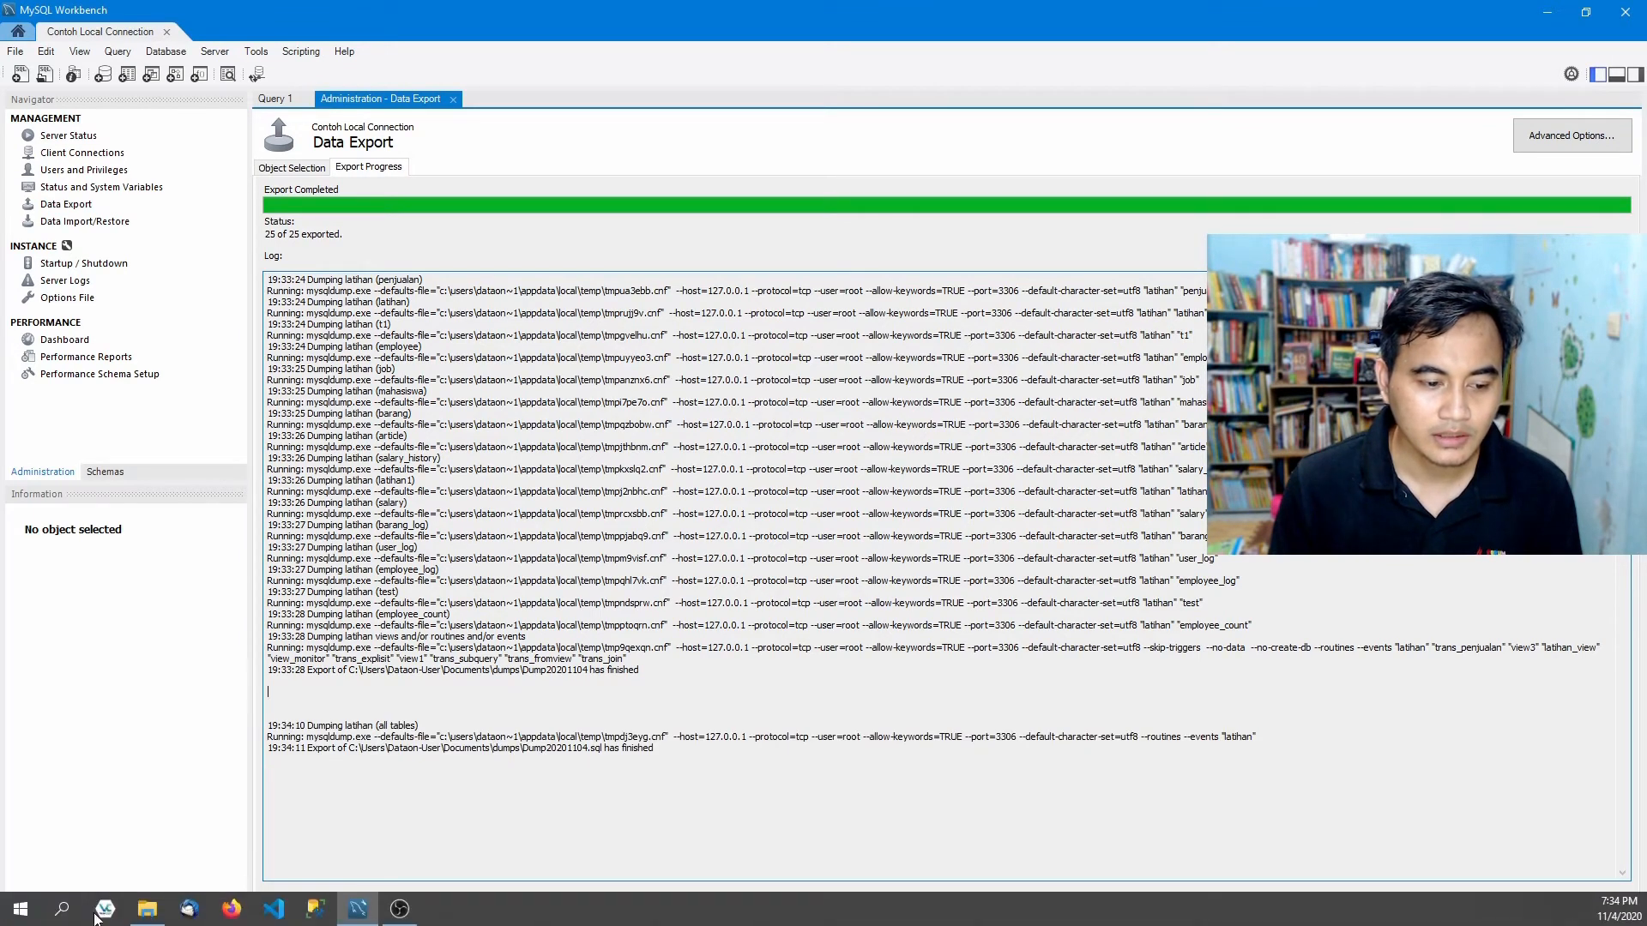
pyautogui.click(147, 909)
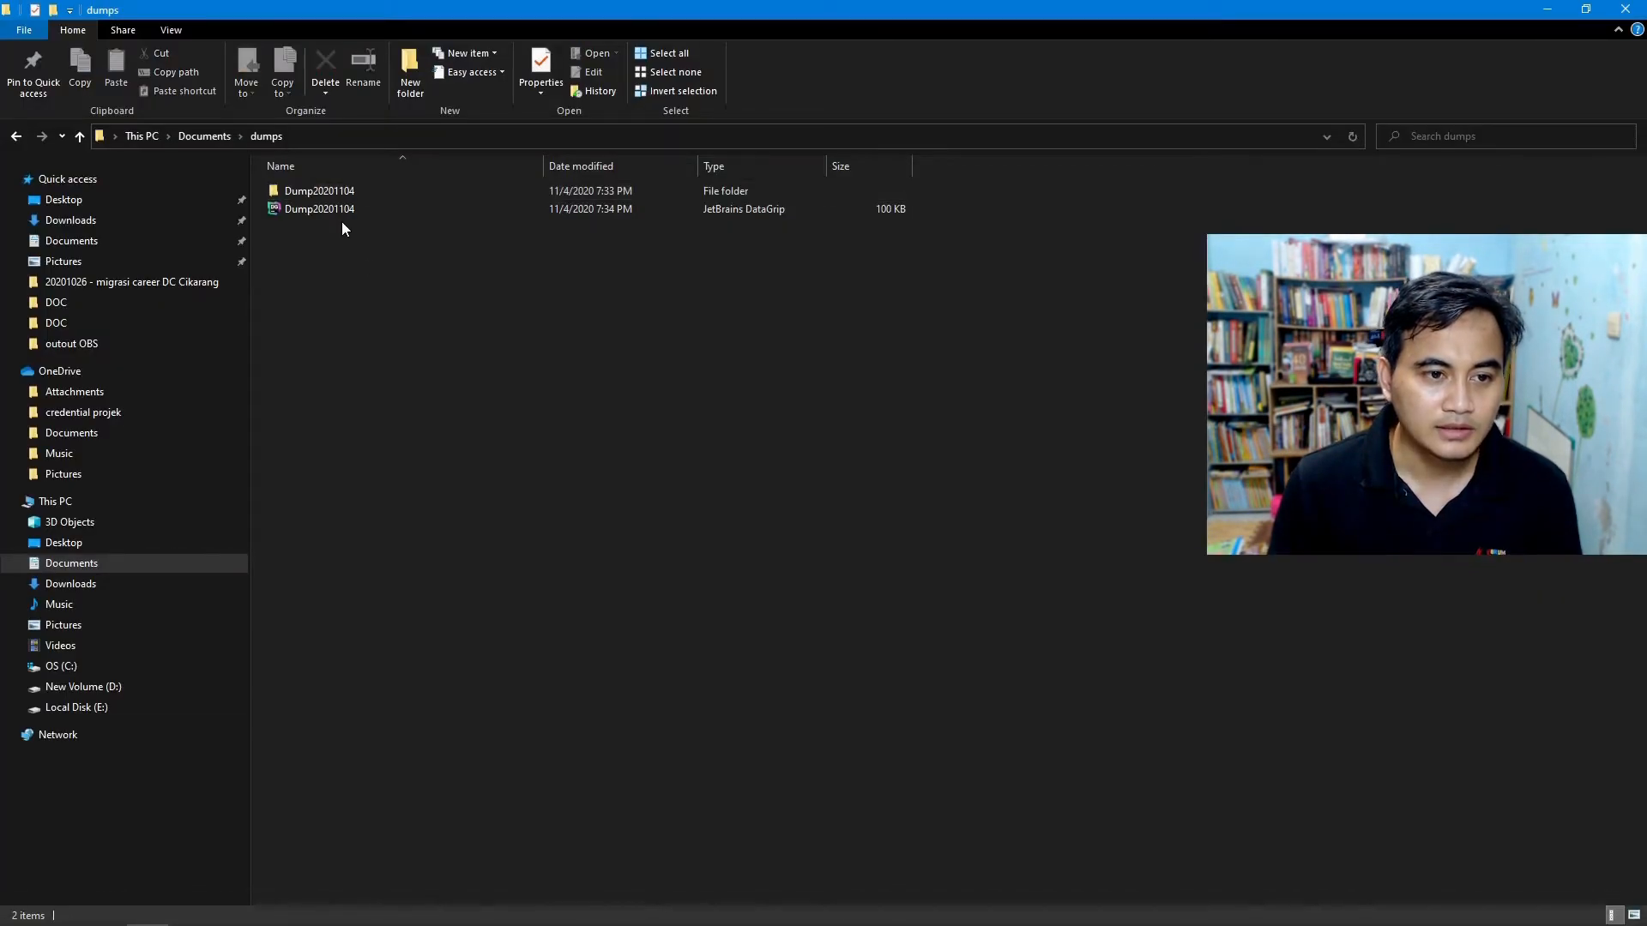
pyautogui.click(321, 213)
pyautogui.rightClick(321, 212)
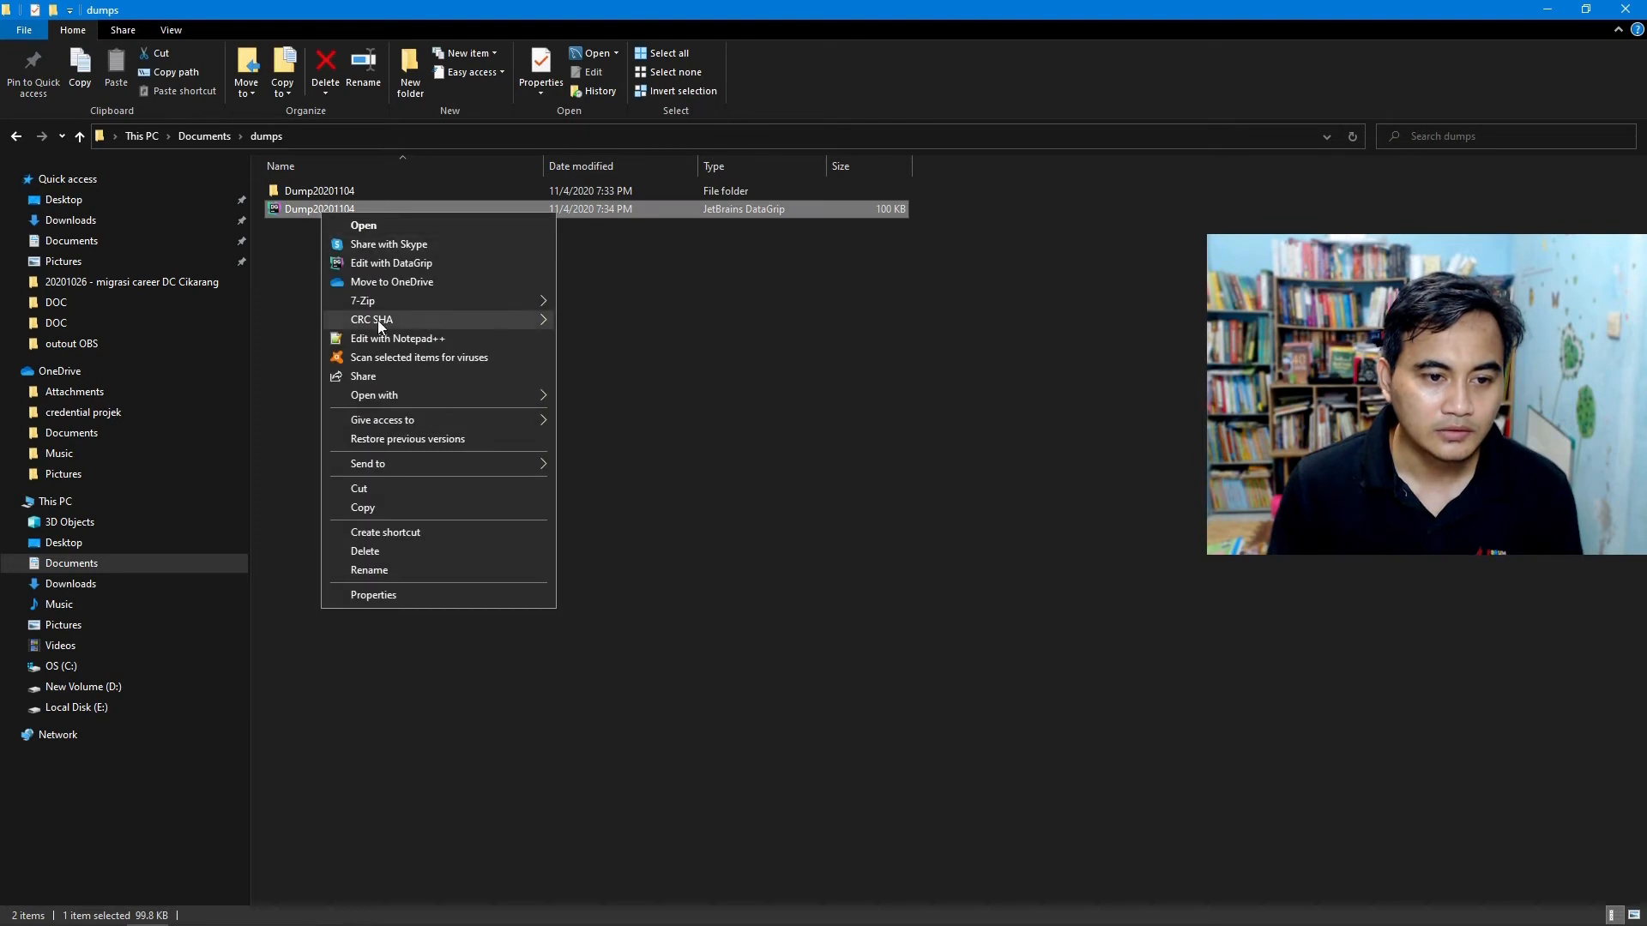
pyautogui.click(397, 350)
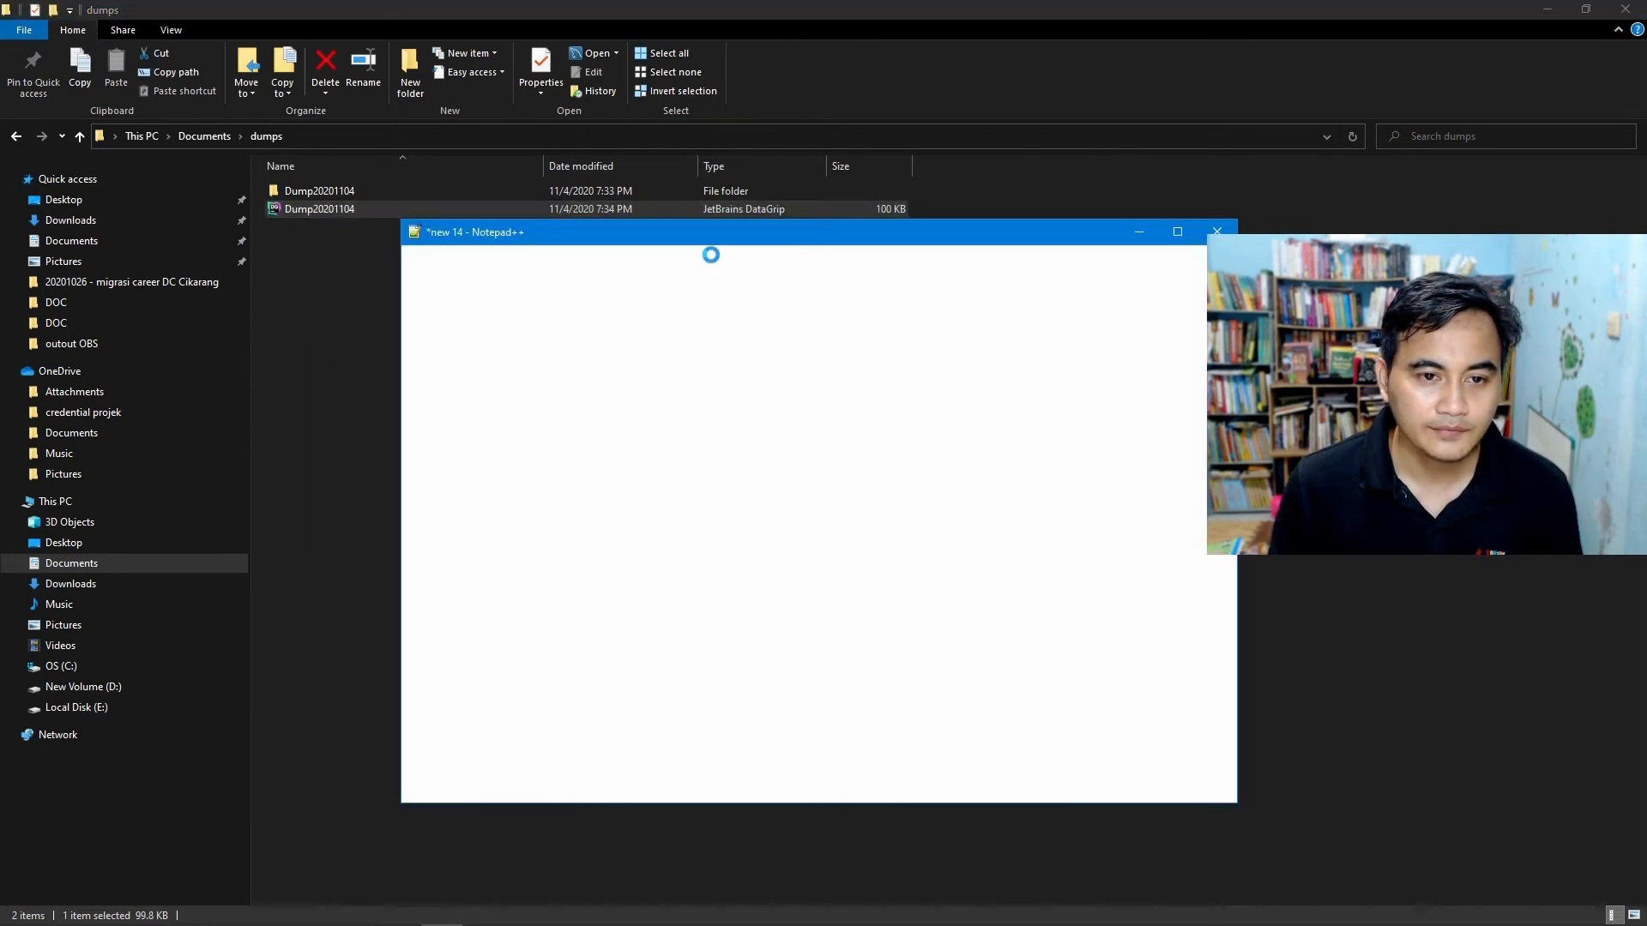
pyautogui.moveTo(717, 241); pyautogui.dragTo(783, 181)
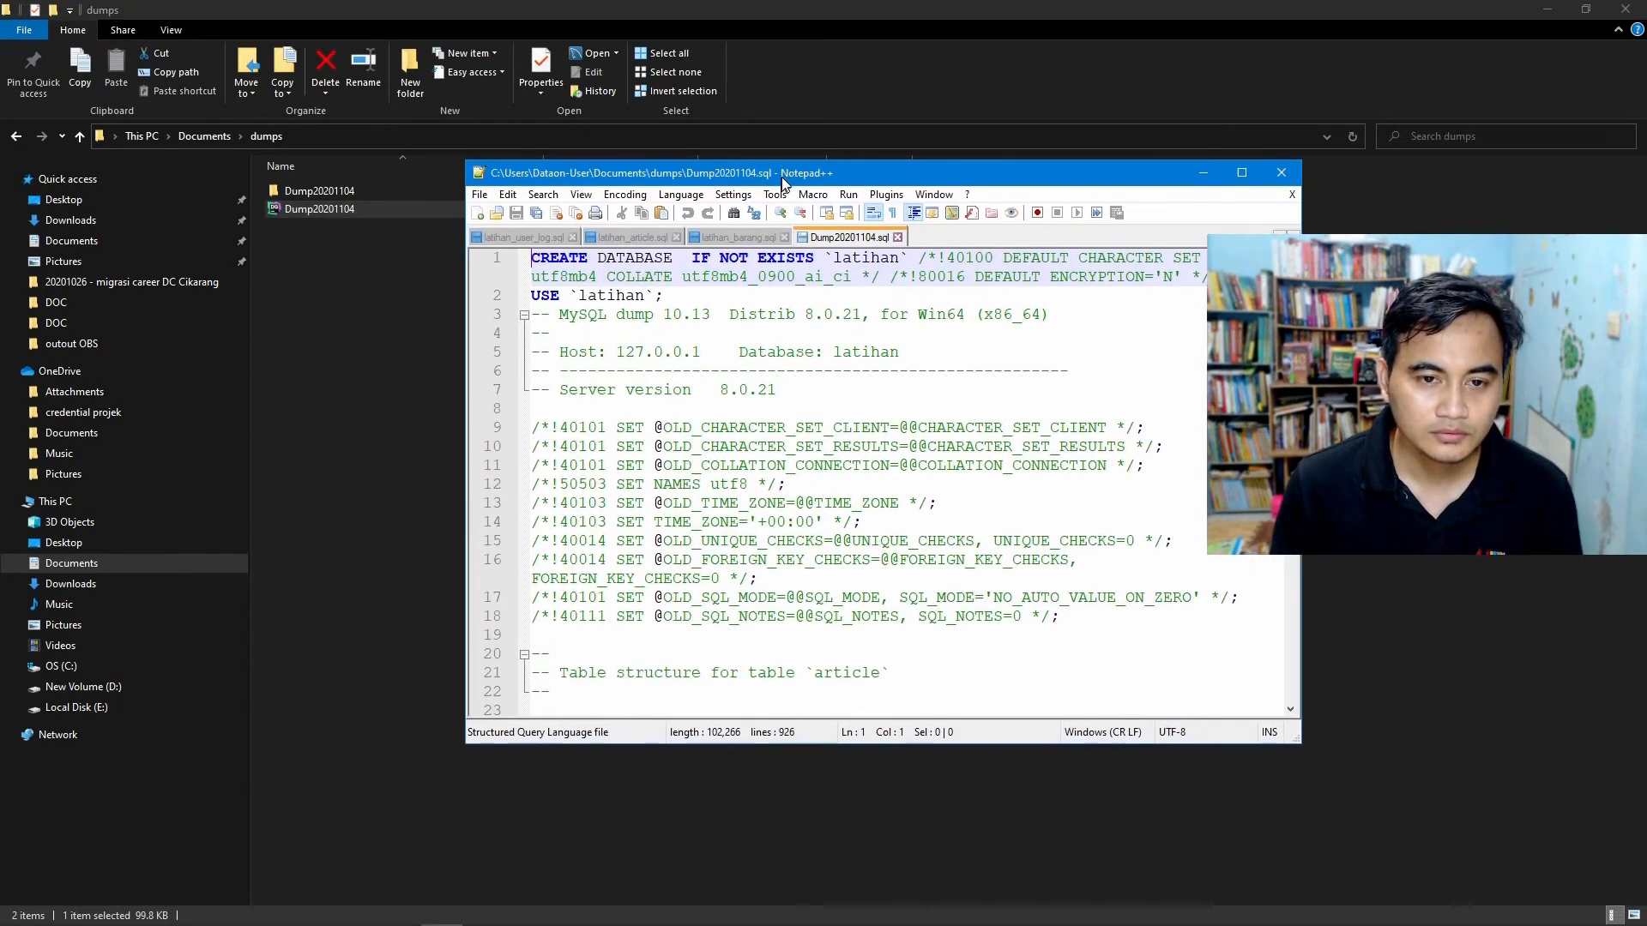
pyautogui.scroll(-20, 840, 448)
pyautogui.scroll(-20, 840, 448)
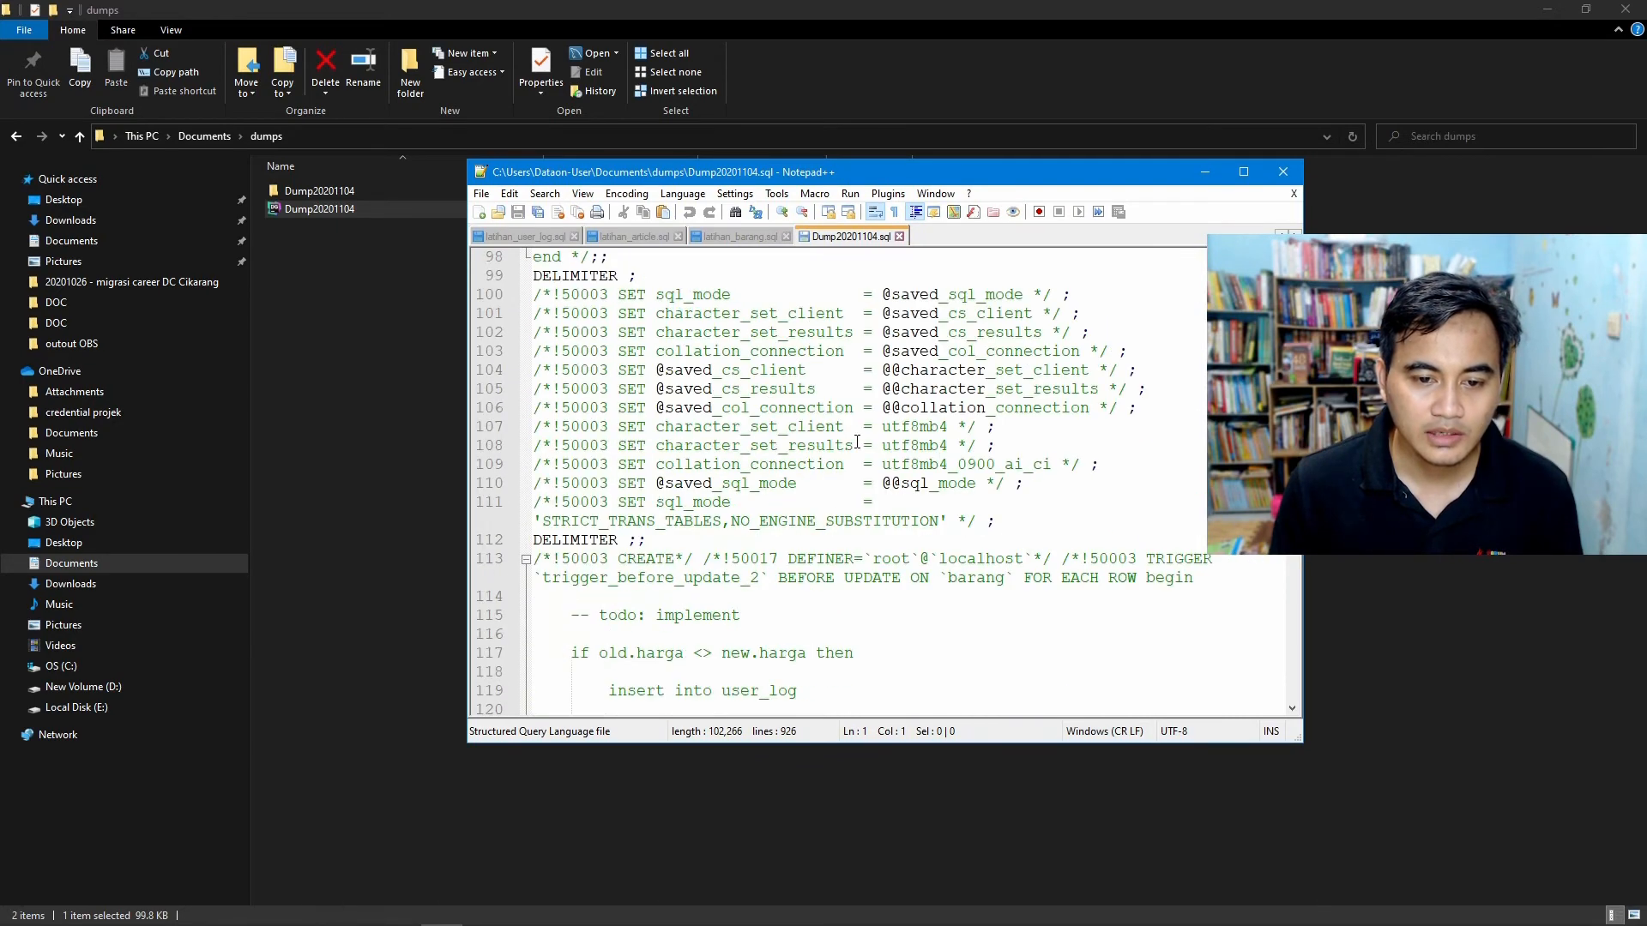
pyautogui.click(1283, 171)
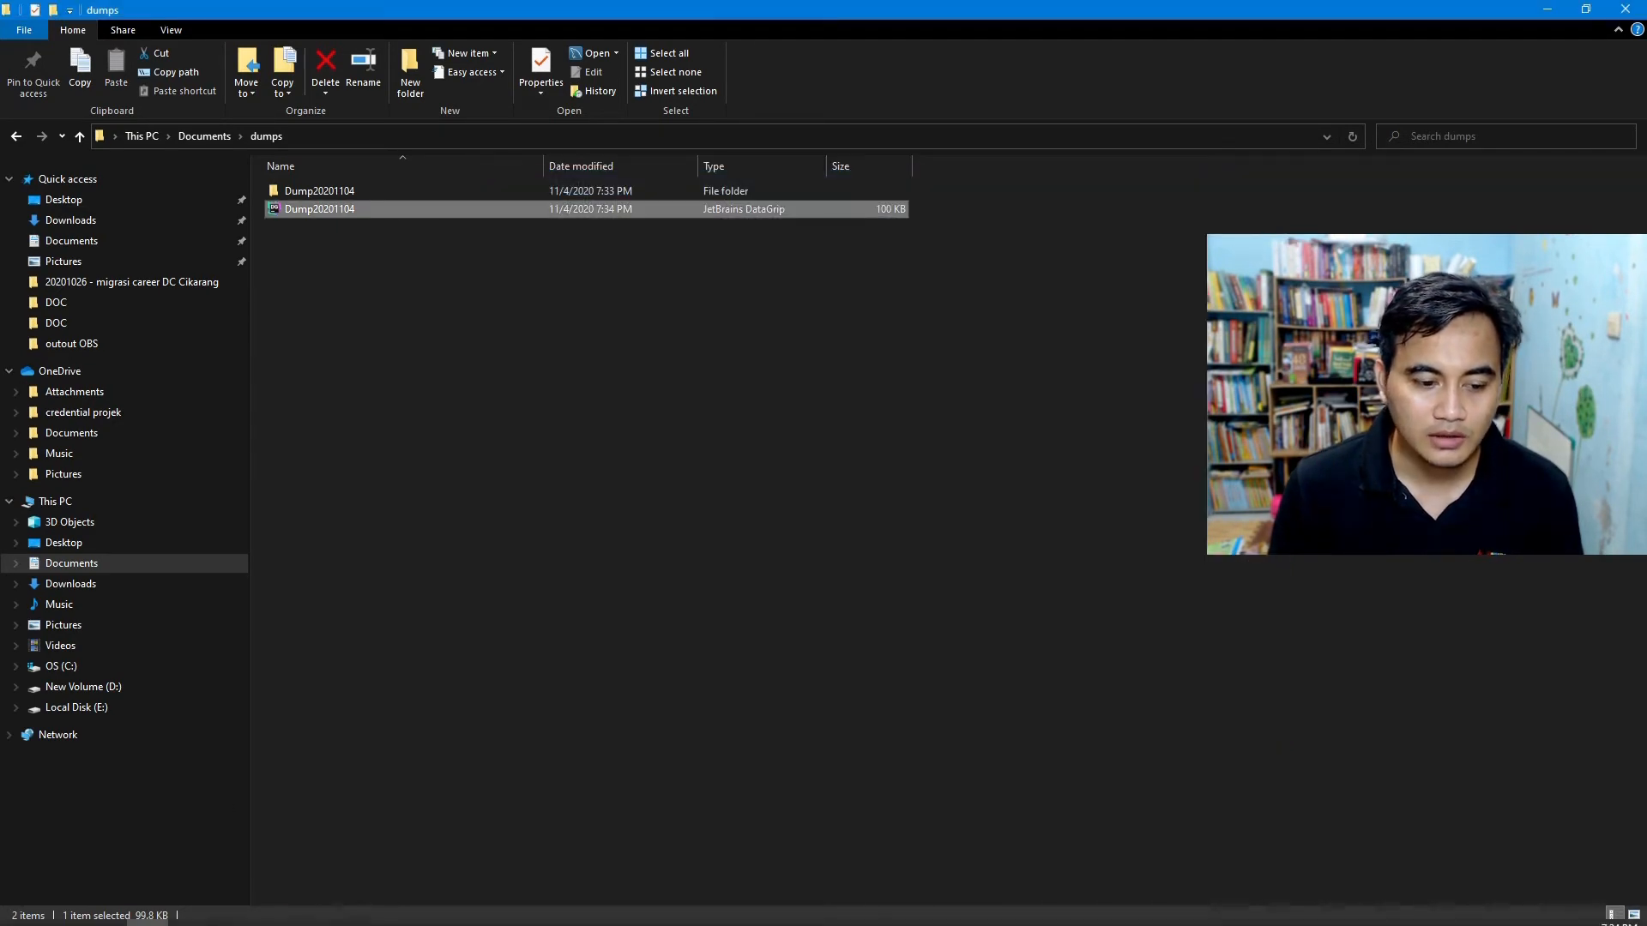
# Switch back to MySQL Workbench, check the self-contained file path in the export options, and close Data Export.
pyautogui.click(379, 908)
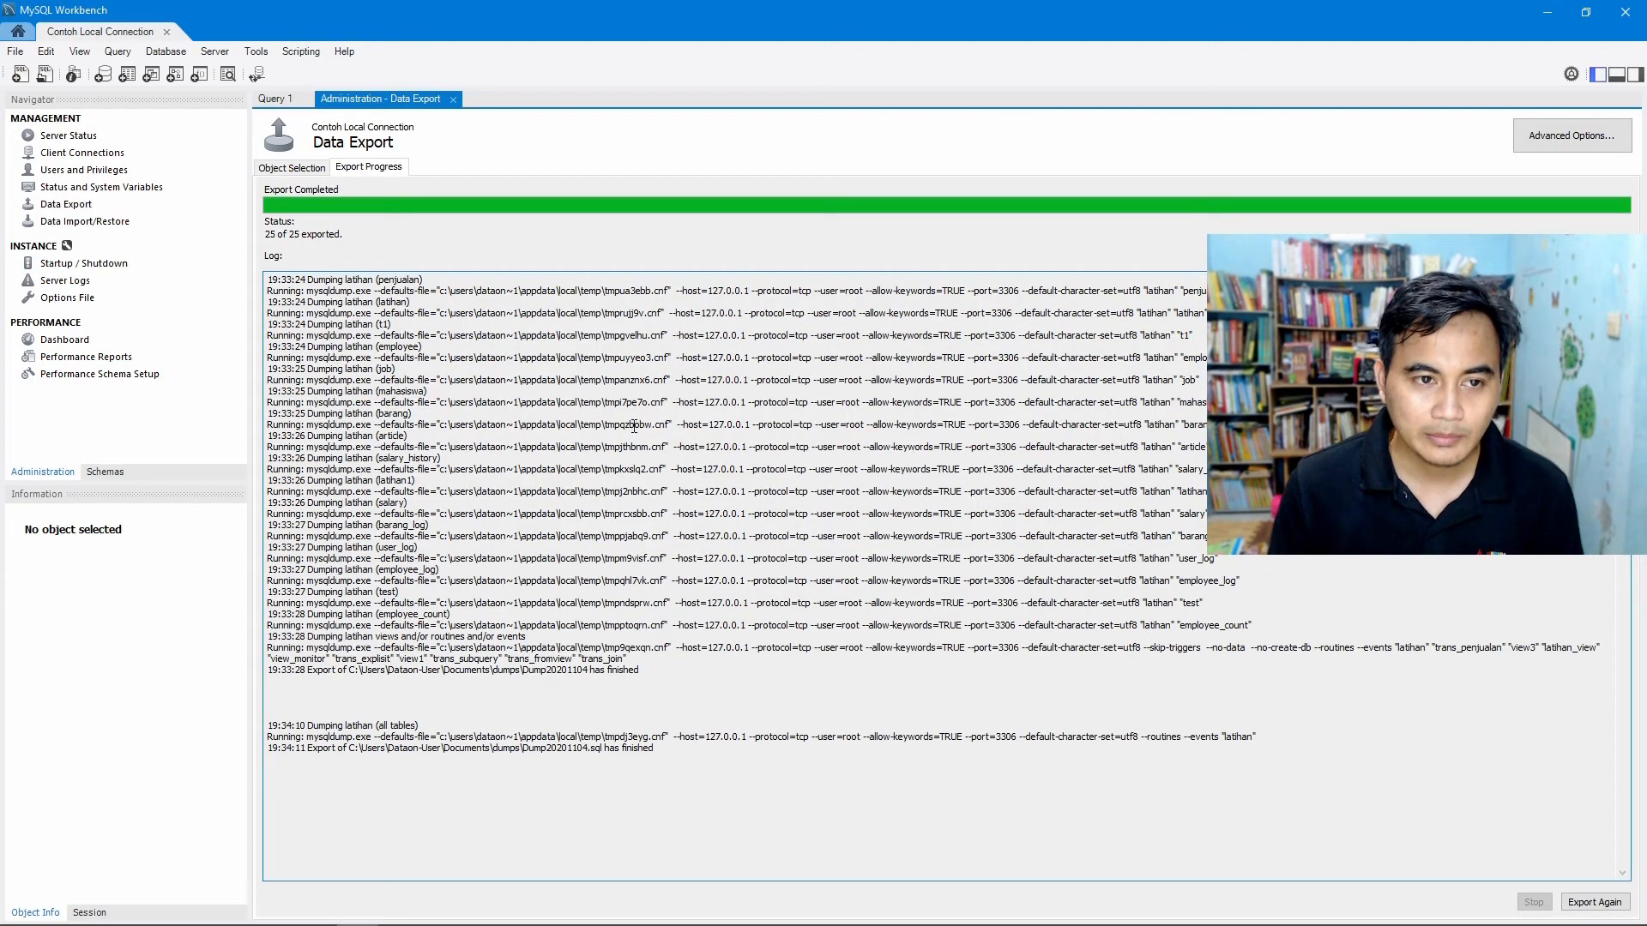
pyautogui.click(286, 168)
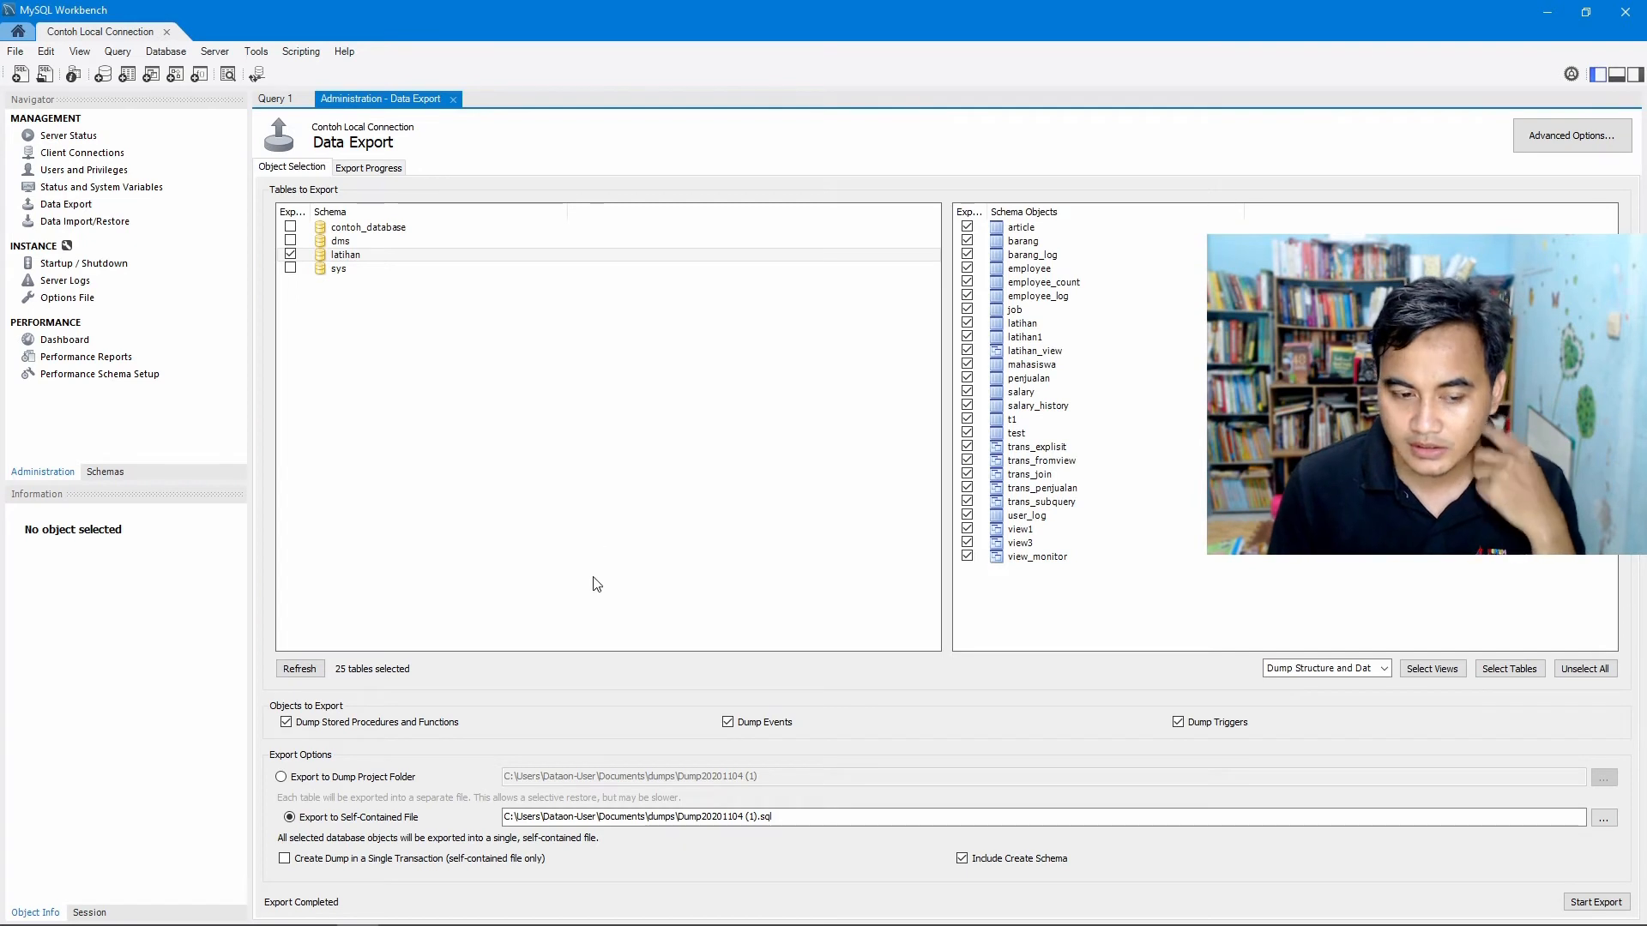
pyautogui.moveTo(781, 816); pyautogui.dragTo(682, 815)
pyautogui.click(791, 816)
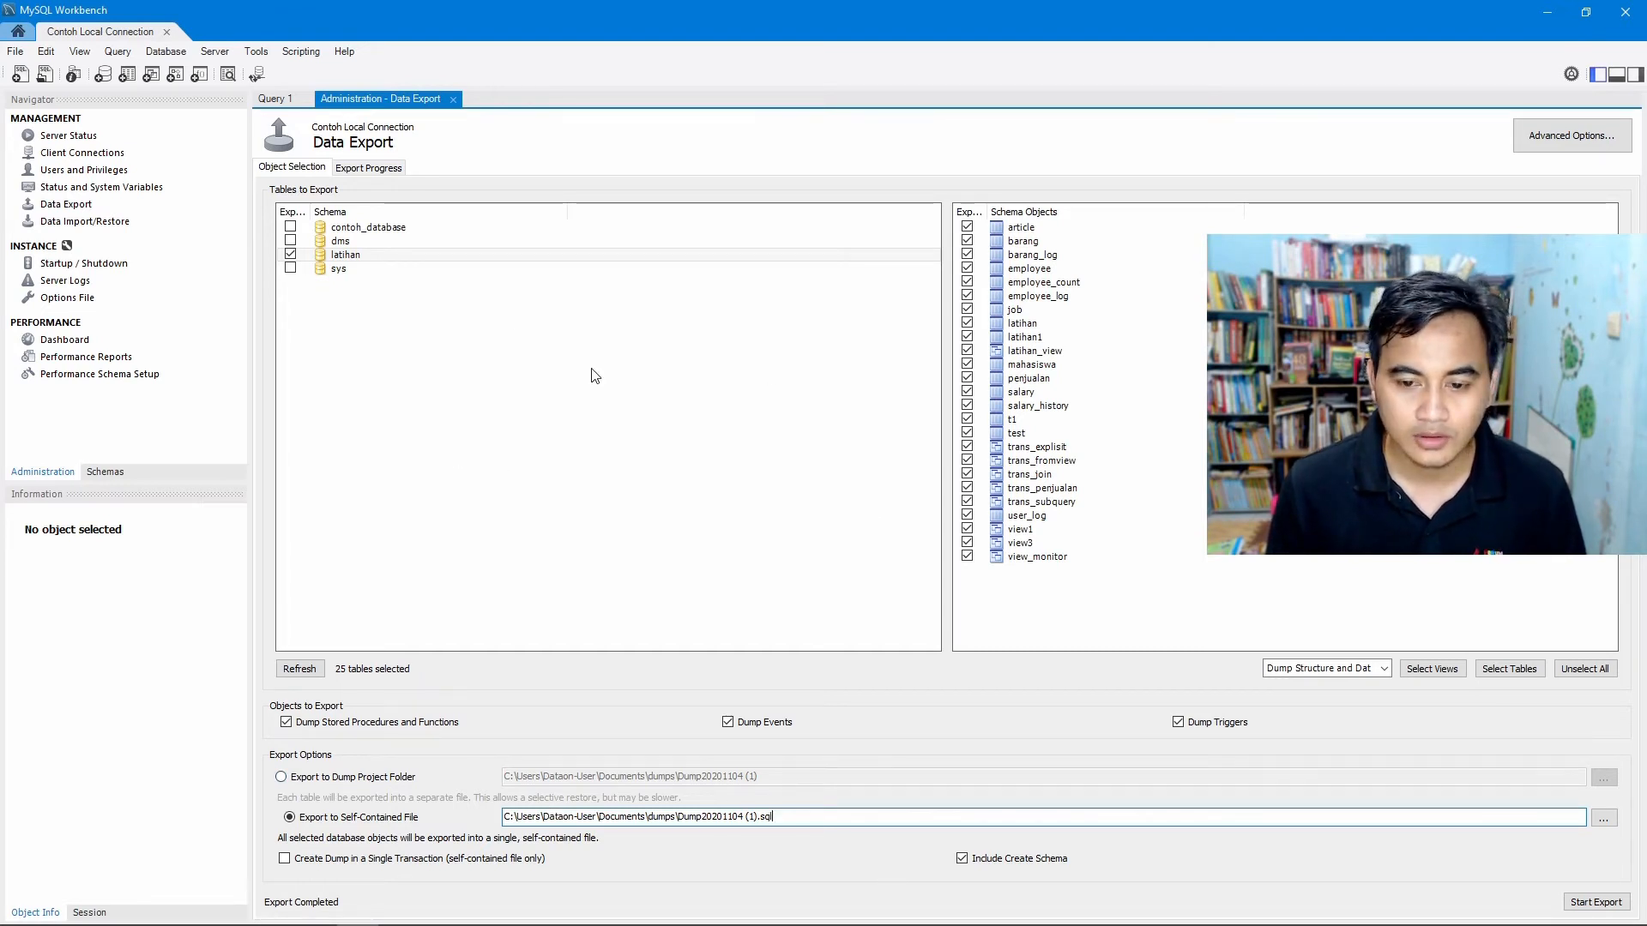
pyautogui.click(452, 99)
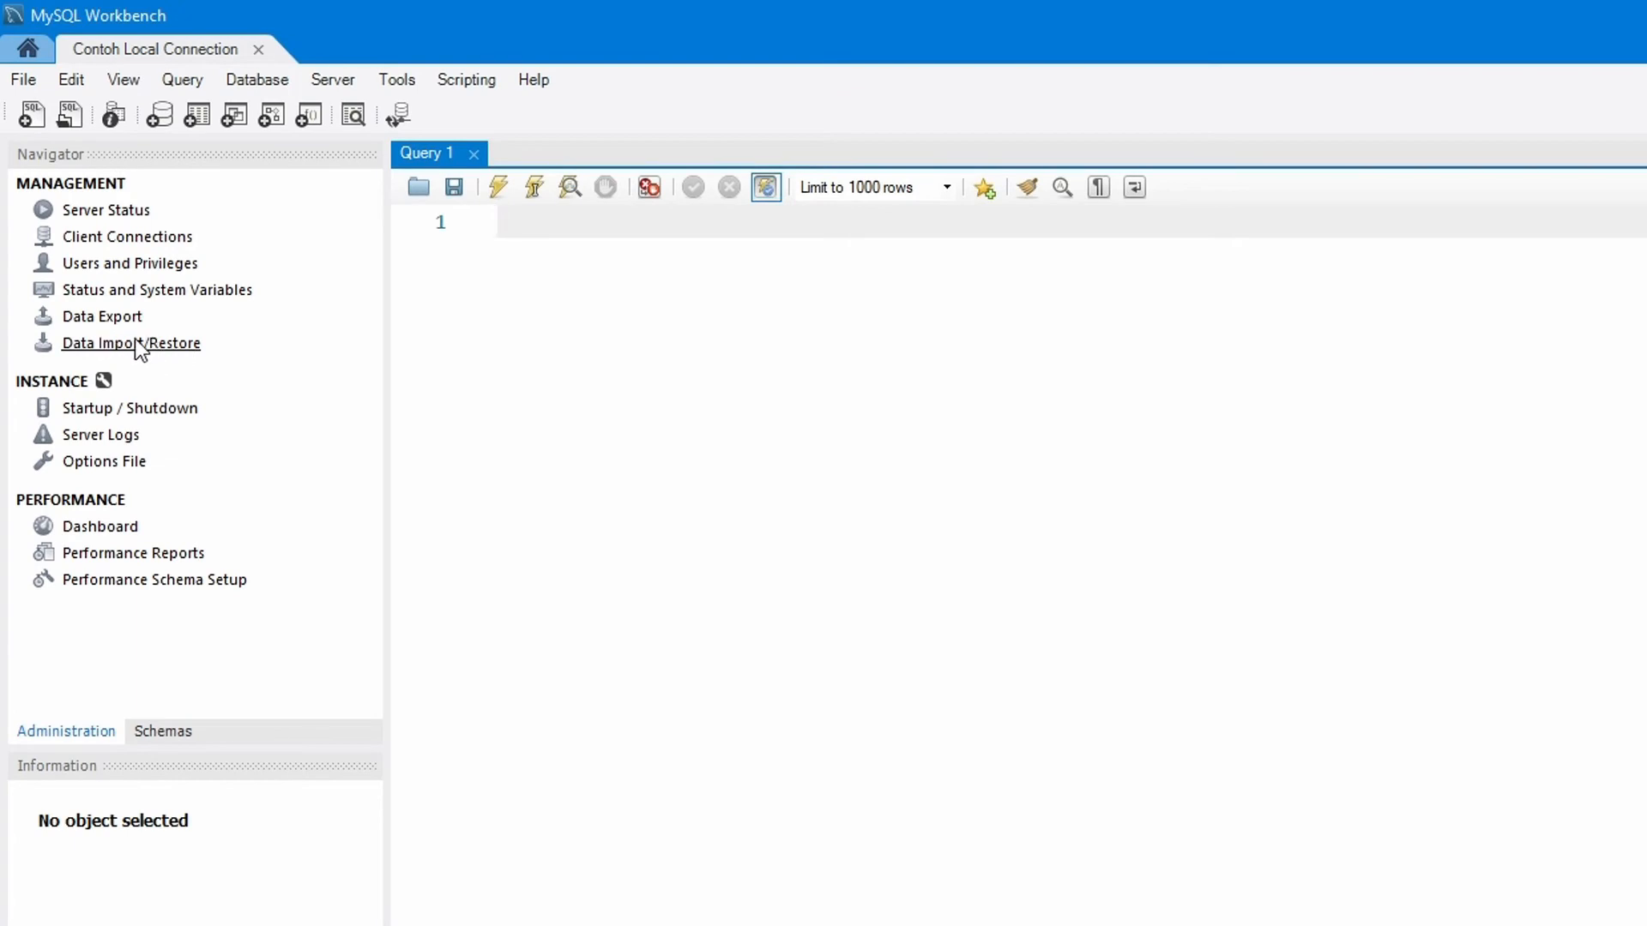
# Open Data Import/Restore and choose the Dump20201104 folder inside dumps as the dump project folder.
pyautogui.click(135, 340)
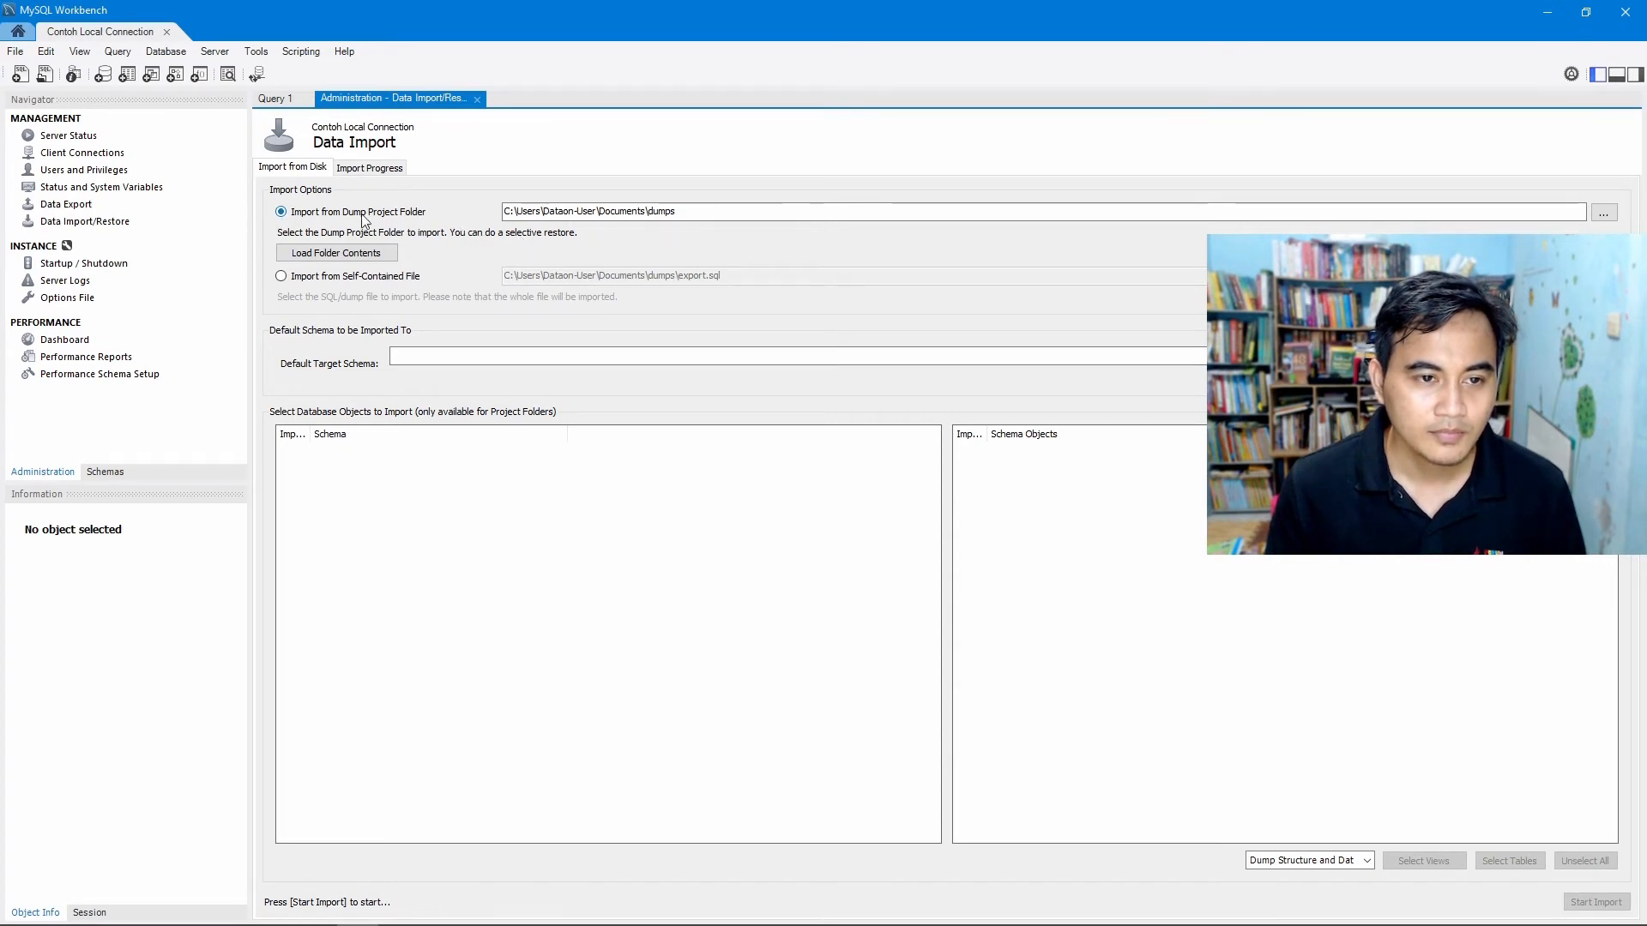
pyautogui.click(1604, 213)
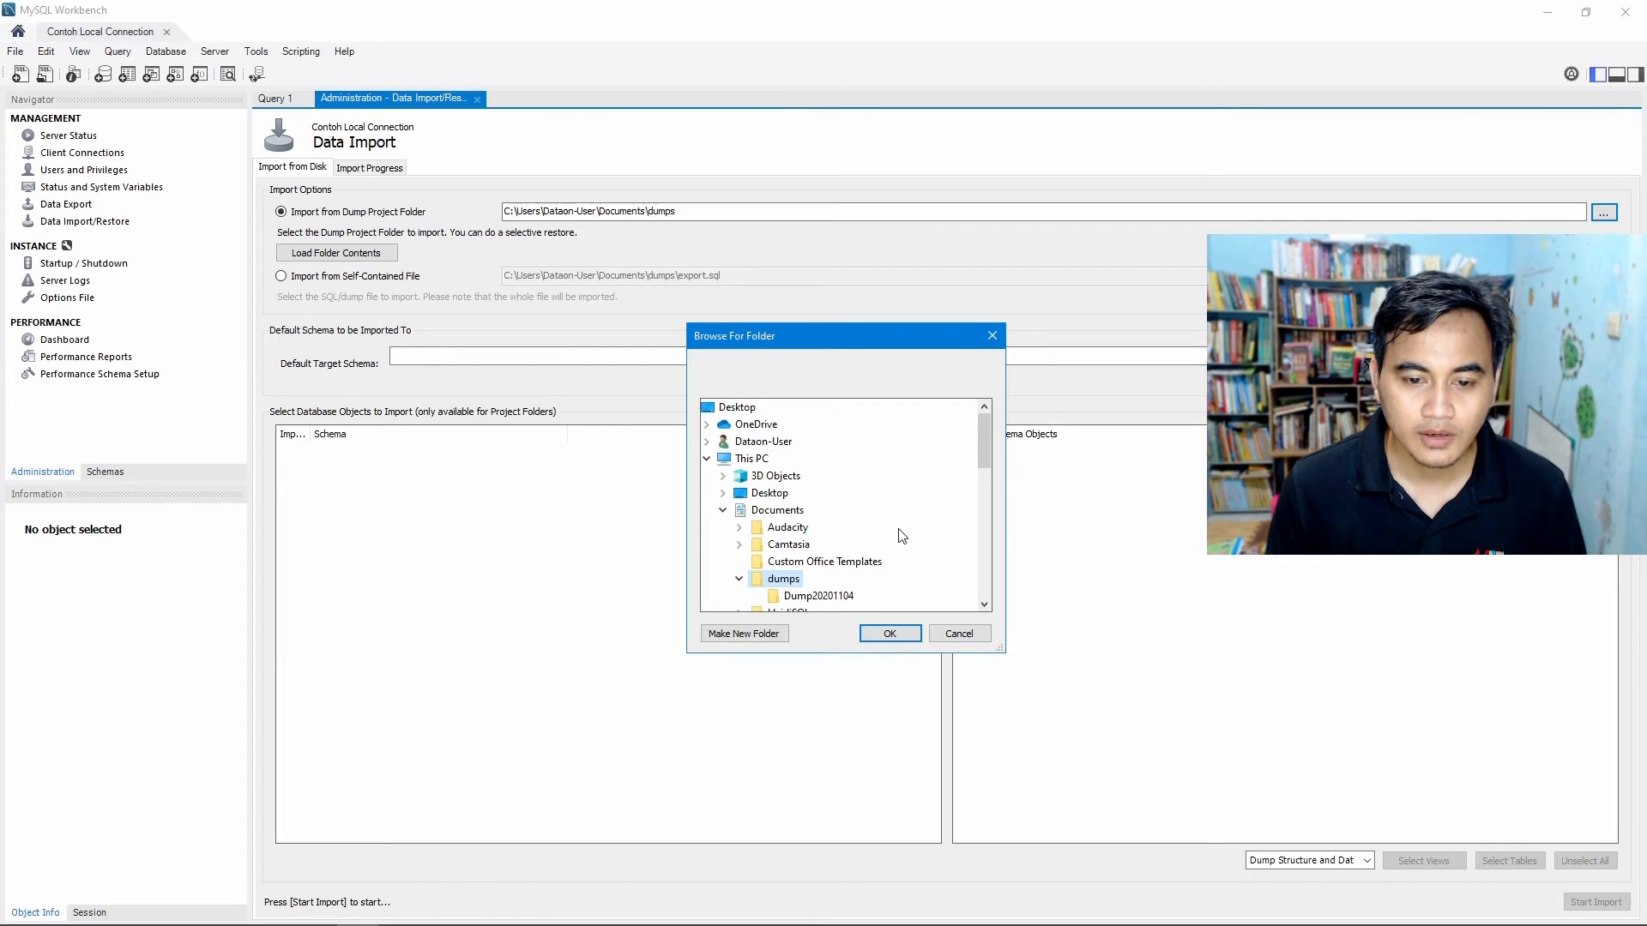
pyautogui.scroll(-1, 897, 537)
pyautogui.click(823, 545)
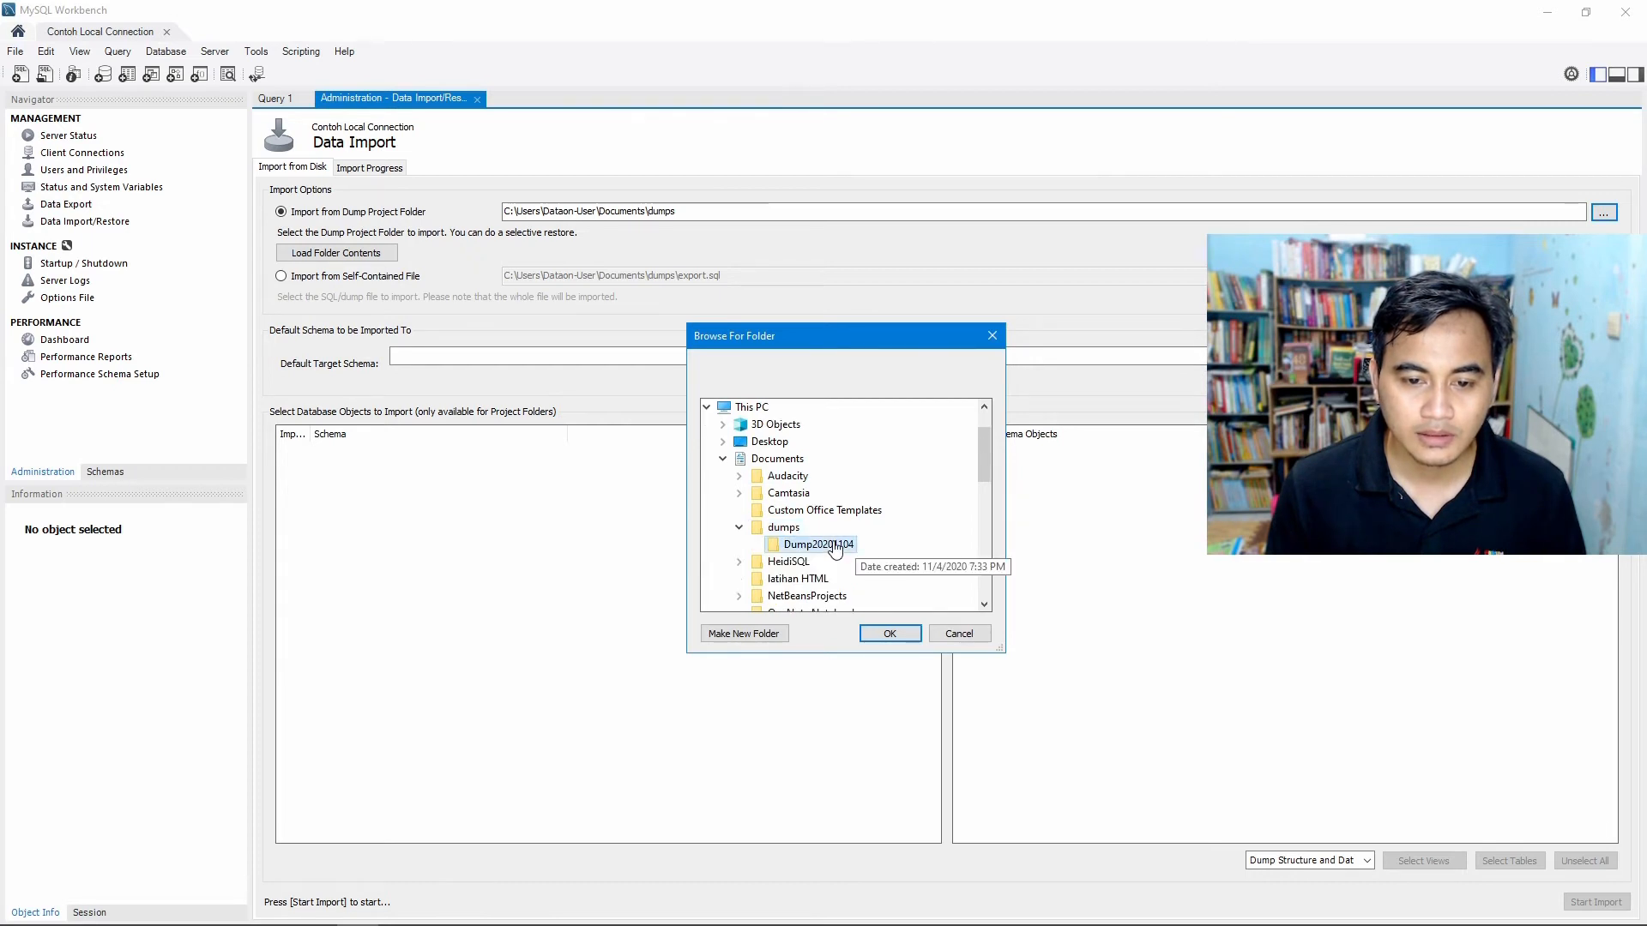
pyautogui.click(907, 633)
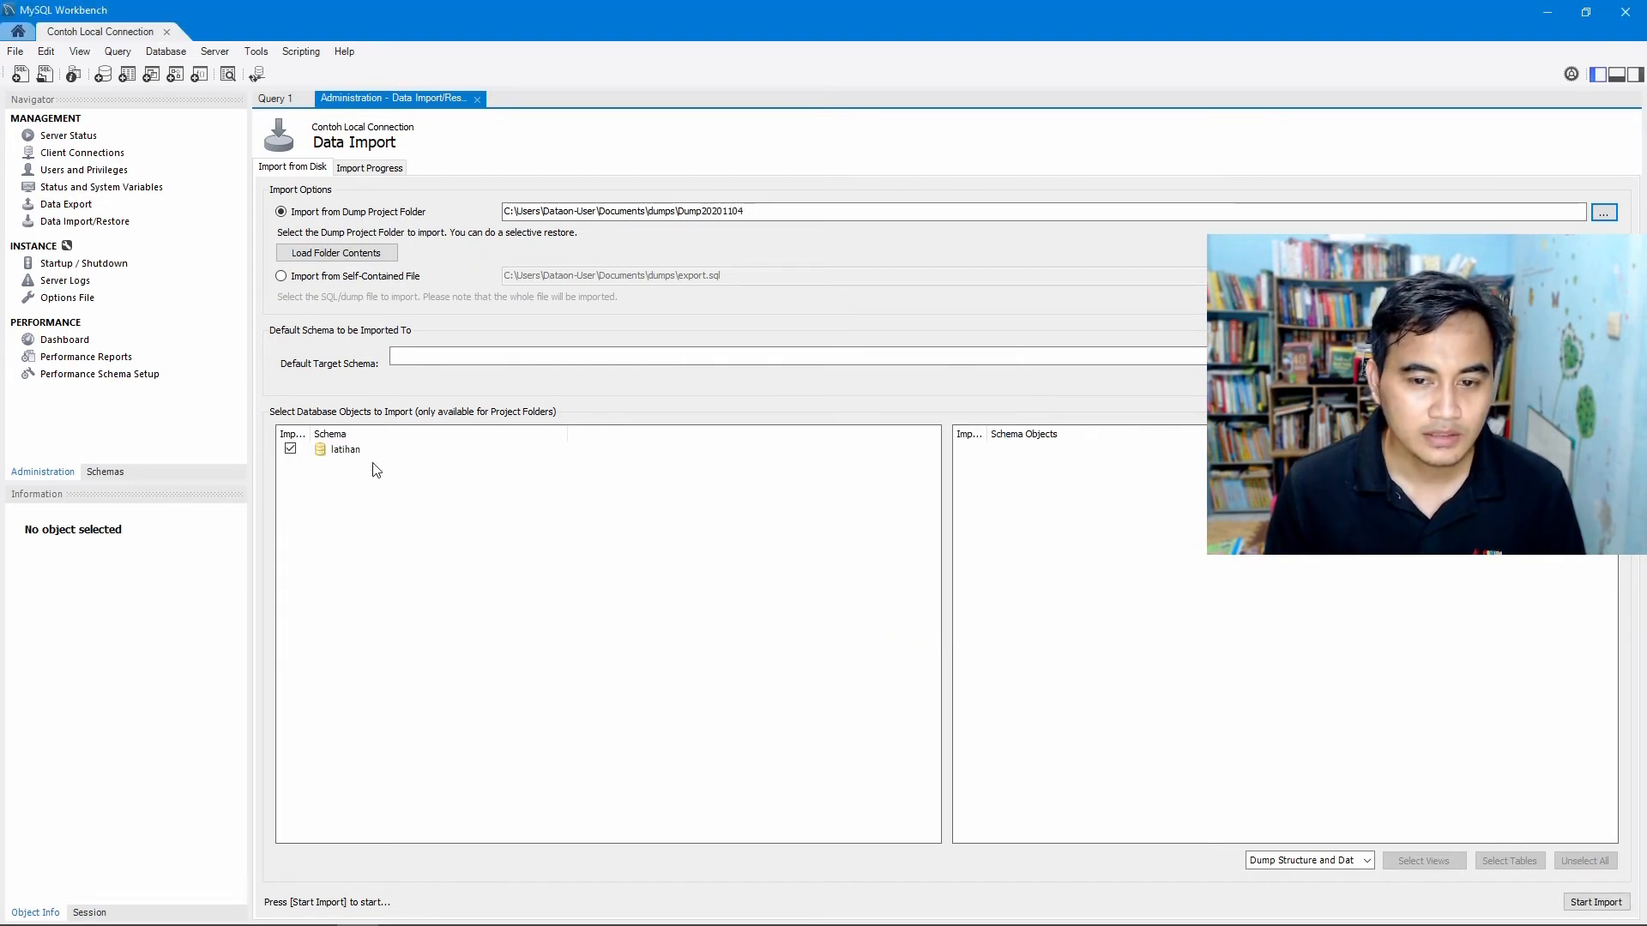
# Import all listed objects of the latihan schema from the dump project folder and check the import log.
pyautogui.click(340, 454)
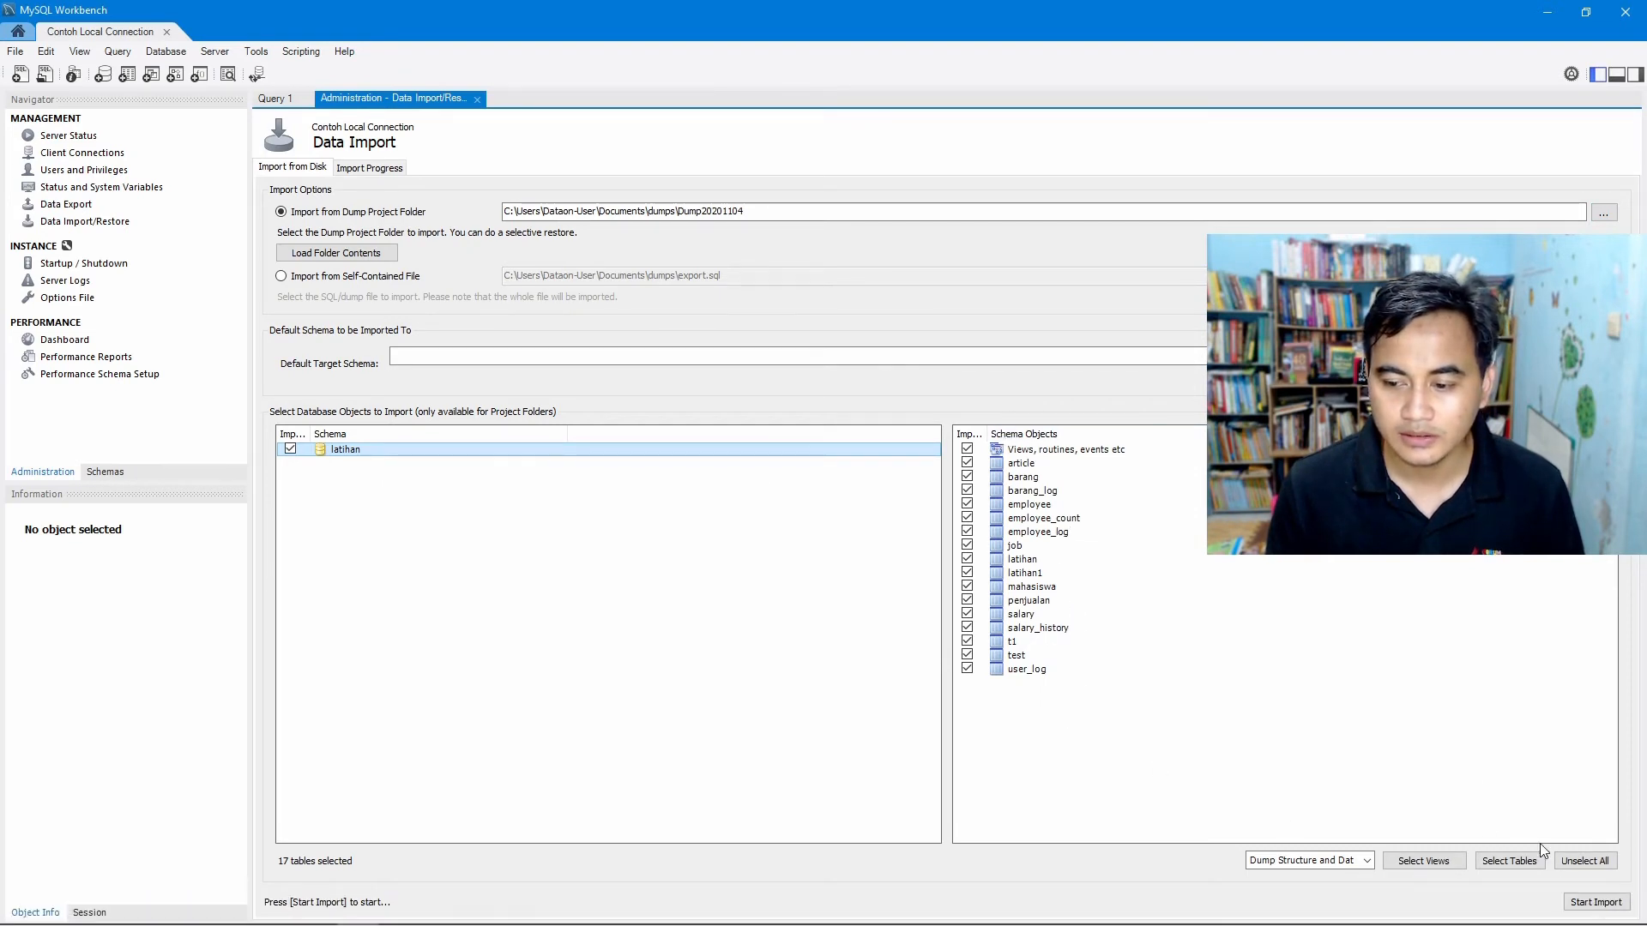
pyautogui.click(1586, 905)
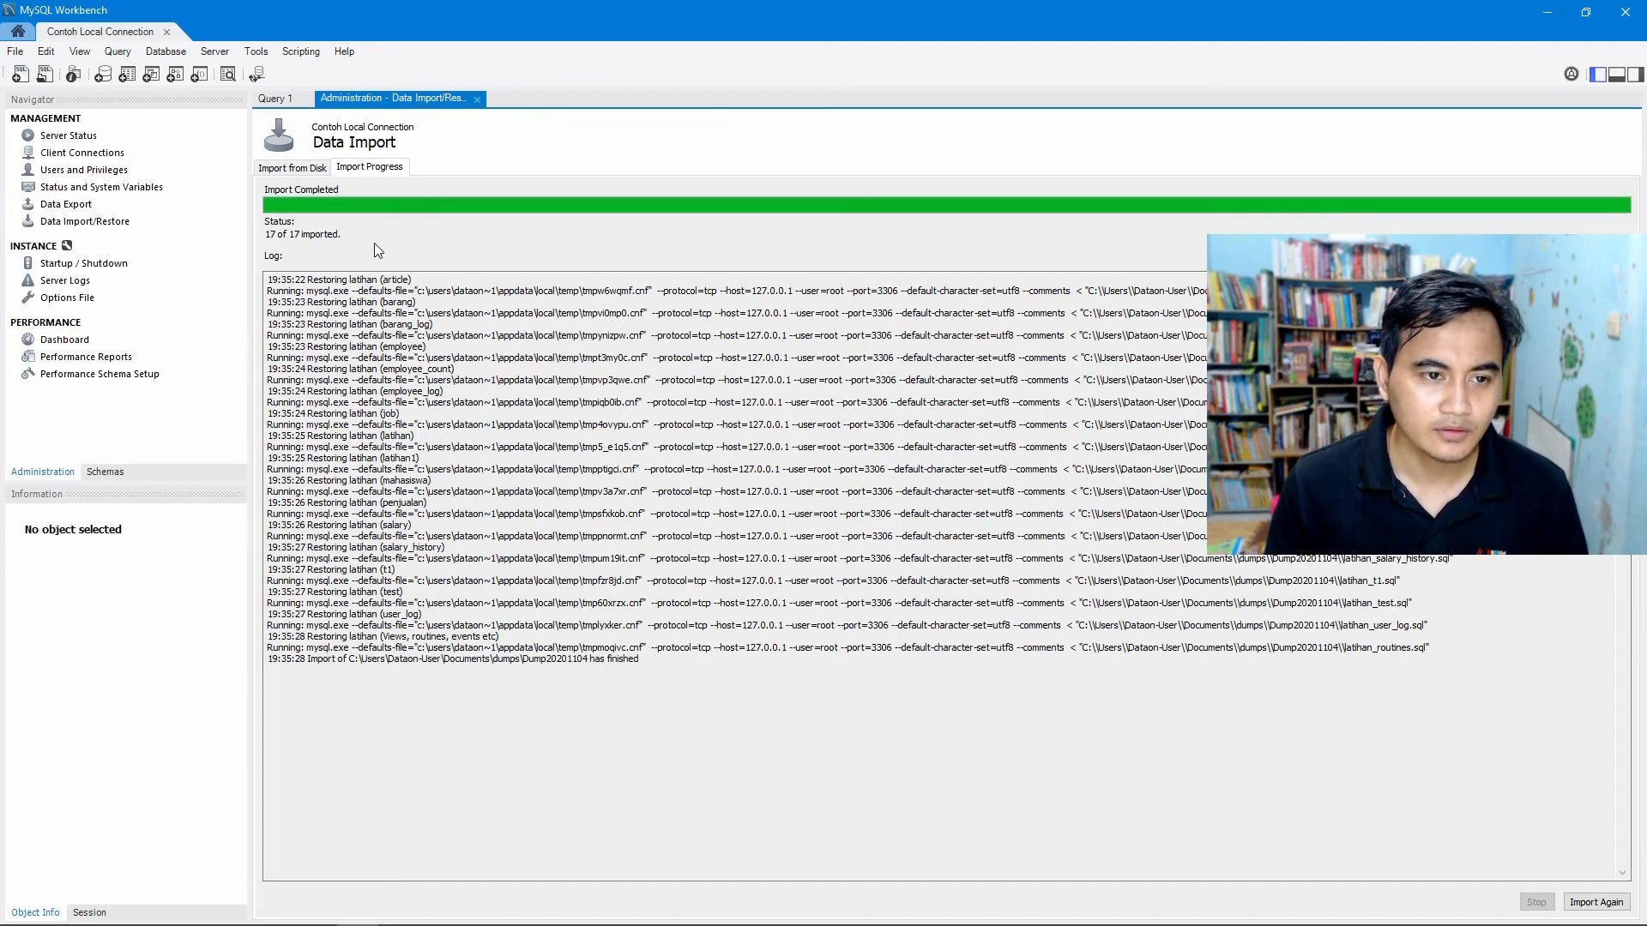
pyautogui.moveTo(603, 663); pyautogui.dragTo(638, 663)
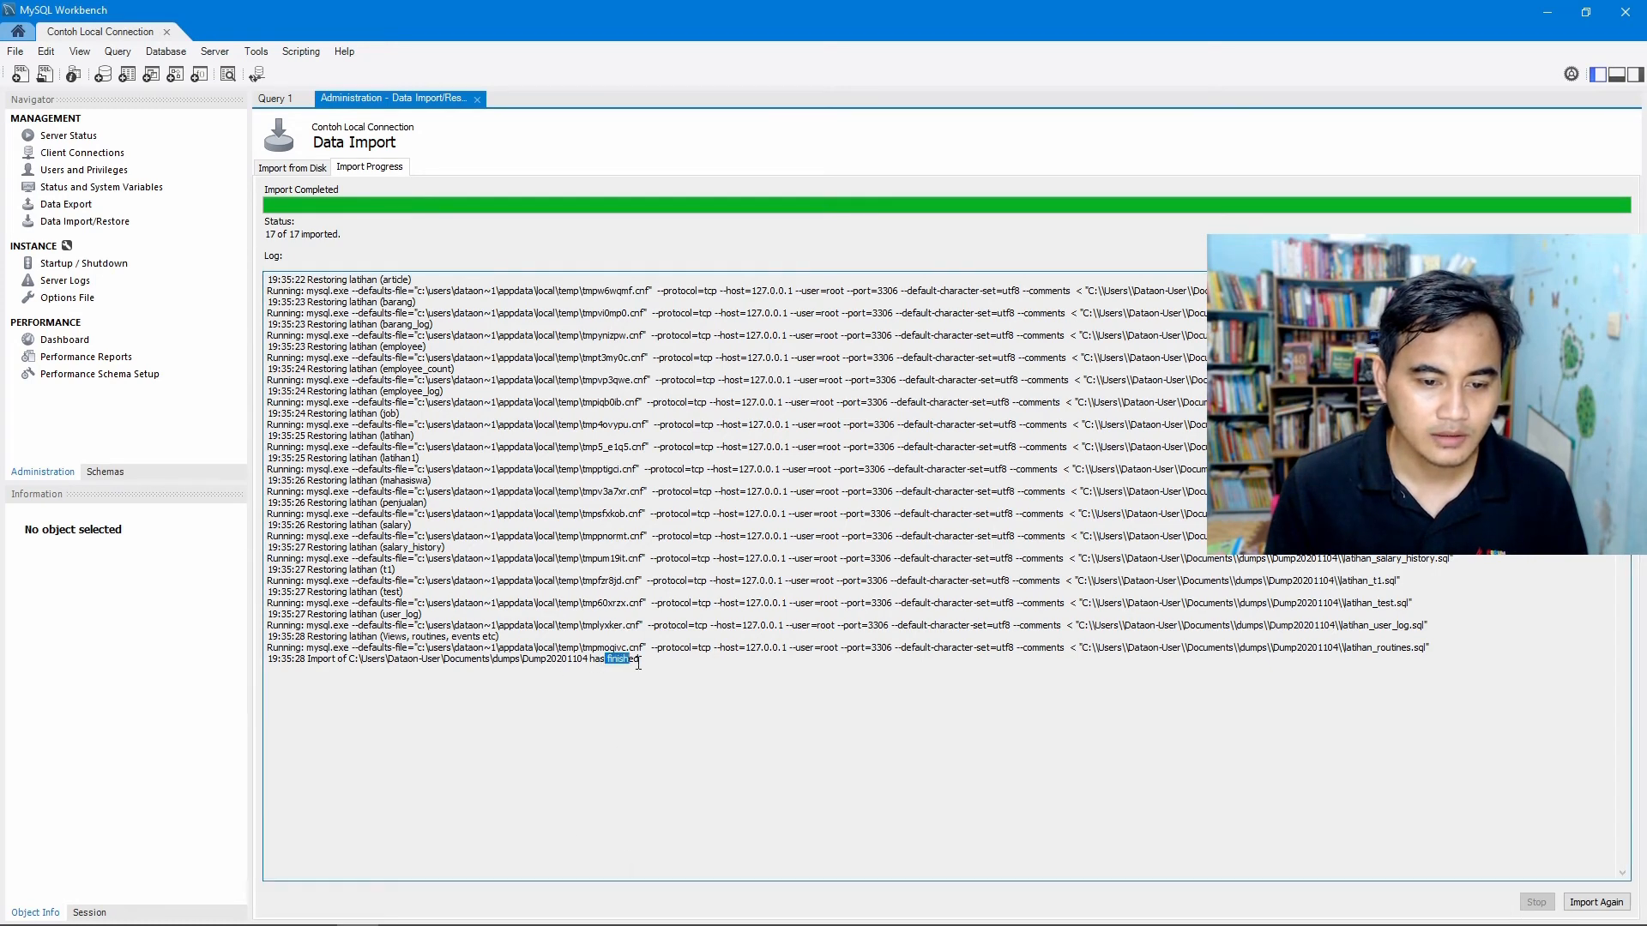
# Set the import source to the self-contained file Dump20201104.sql in the dumps folder.
pyautogui.click(293, 168)
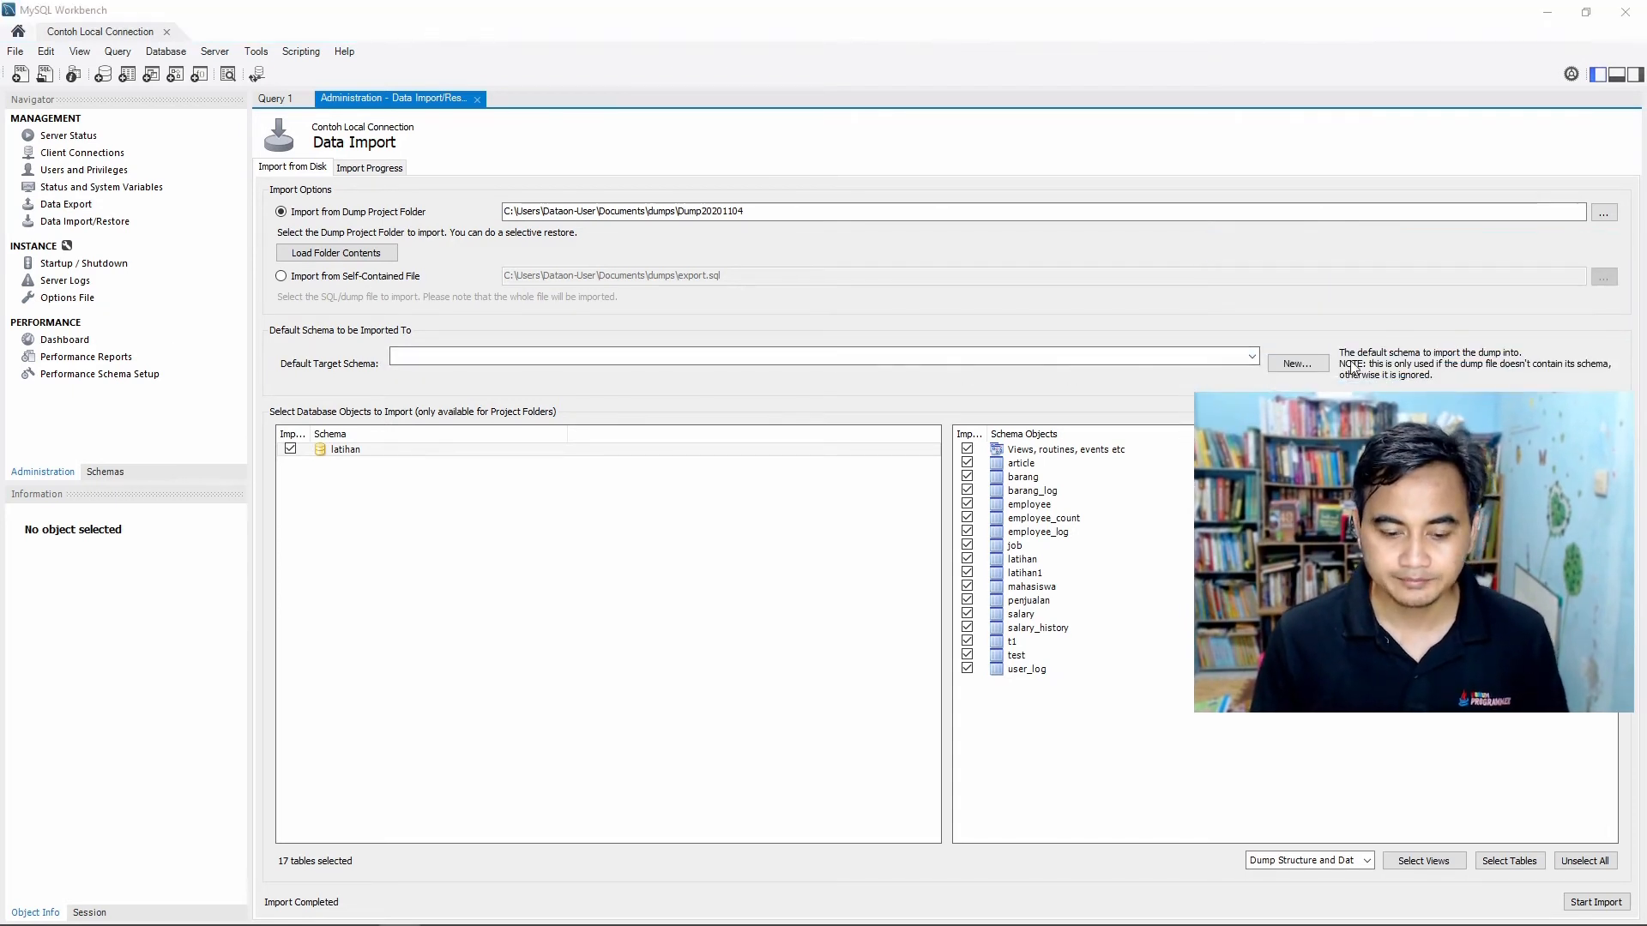
pyautogui.click(282, 276)
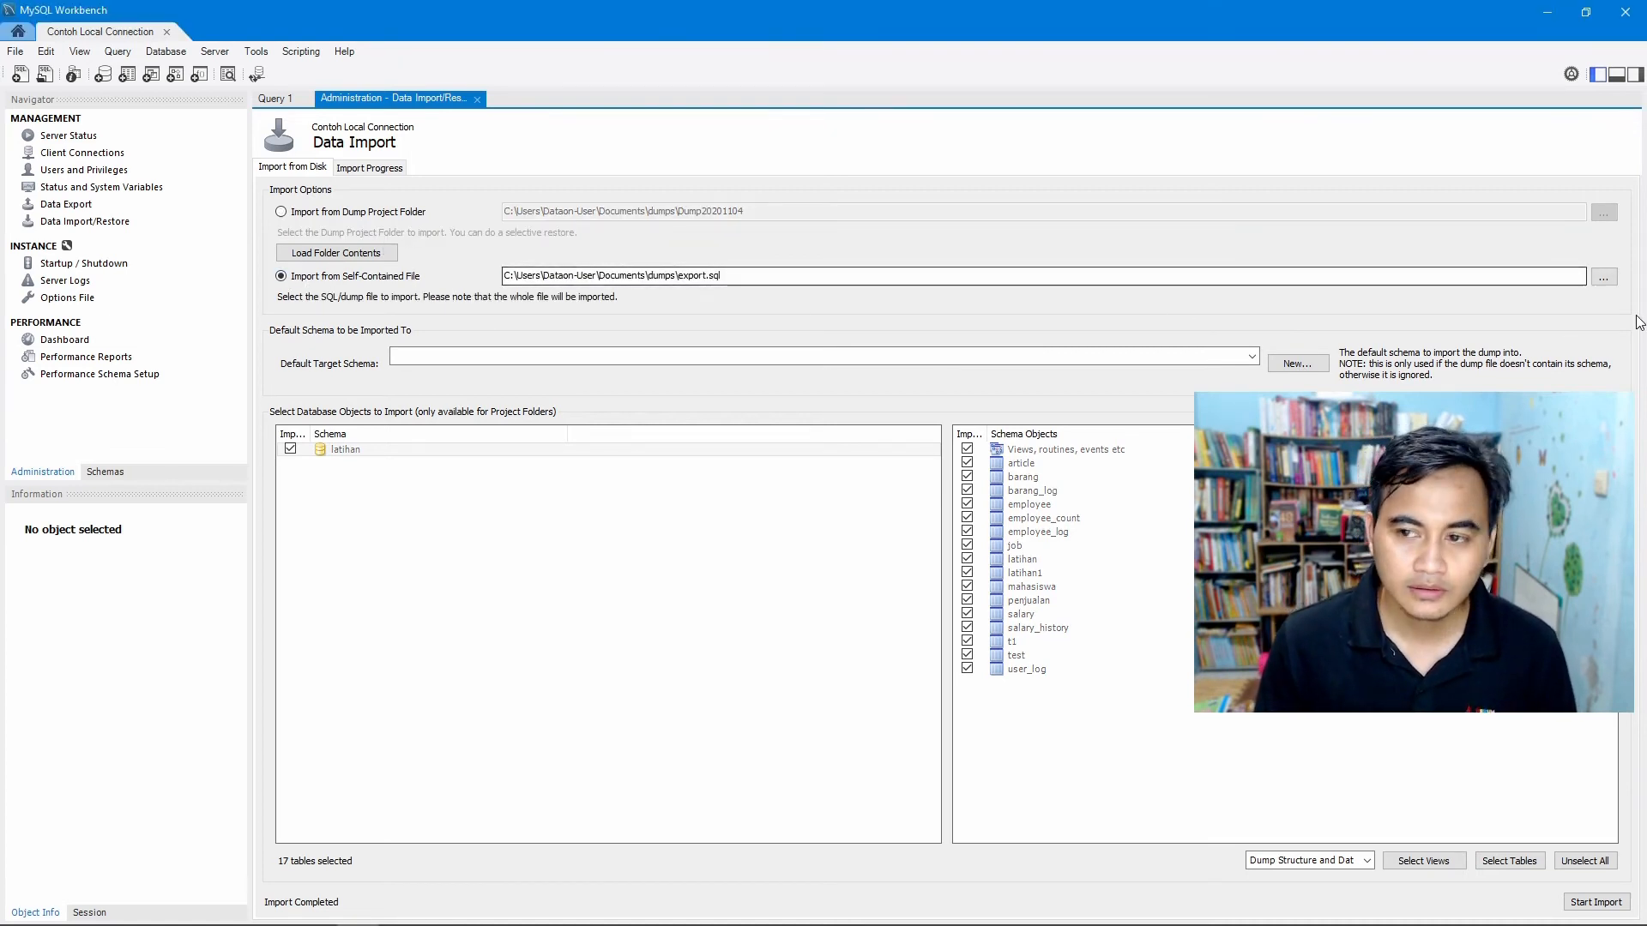
pyautogui.click(1612, 282)
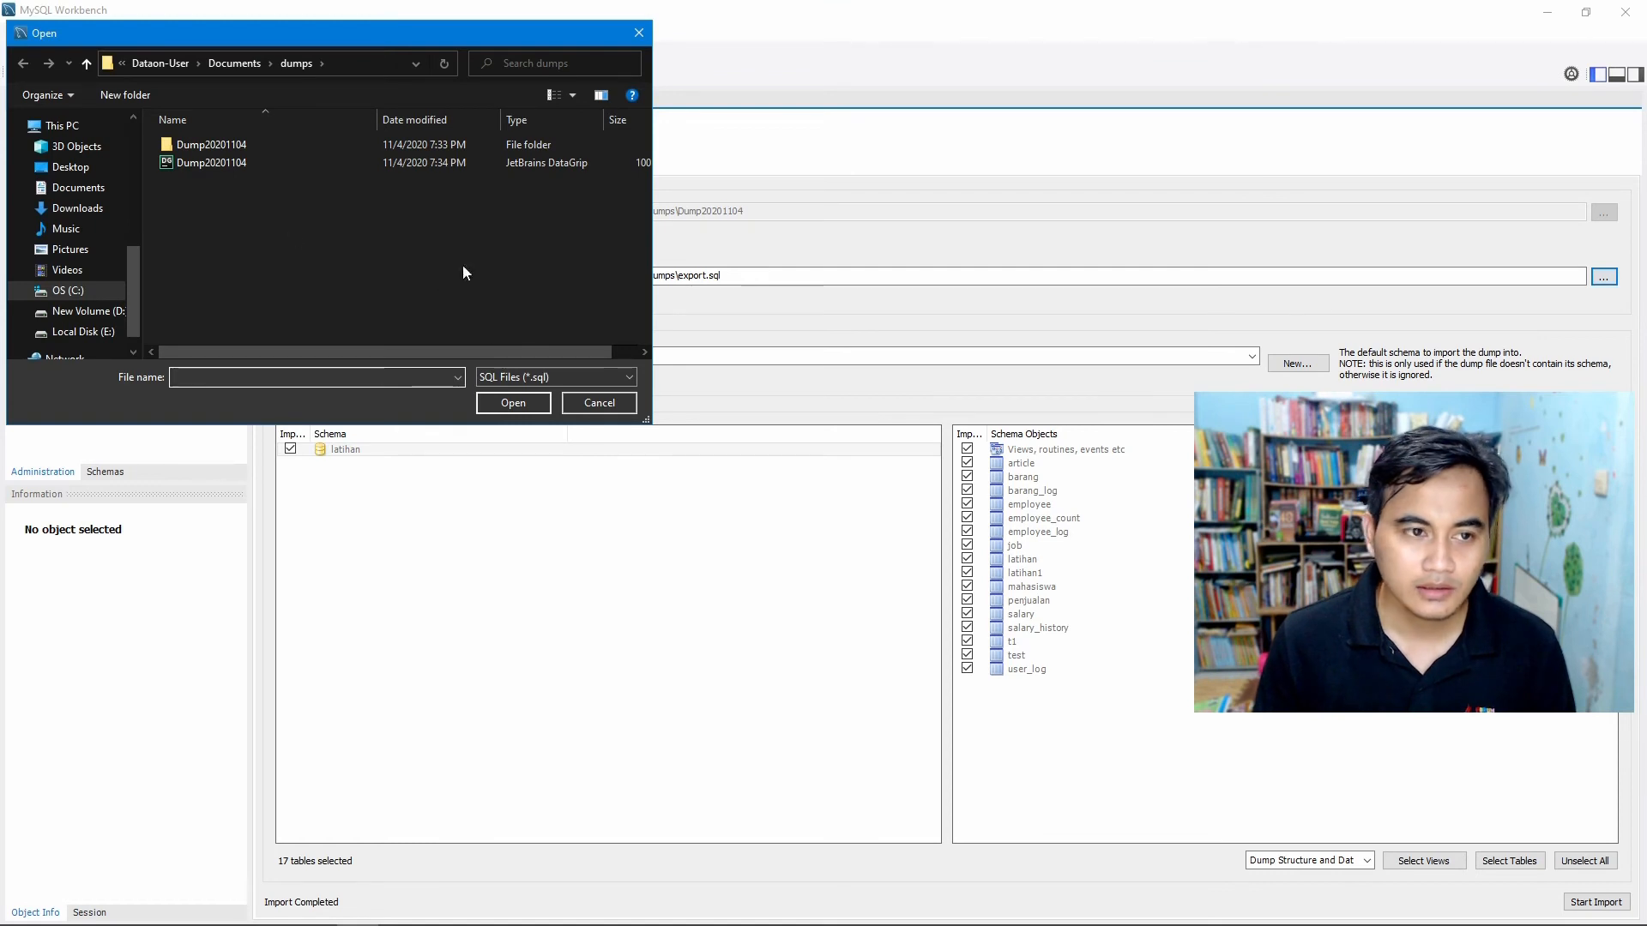
pyautogui.doubleClick(204, 163)
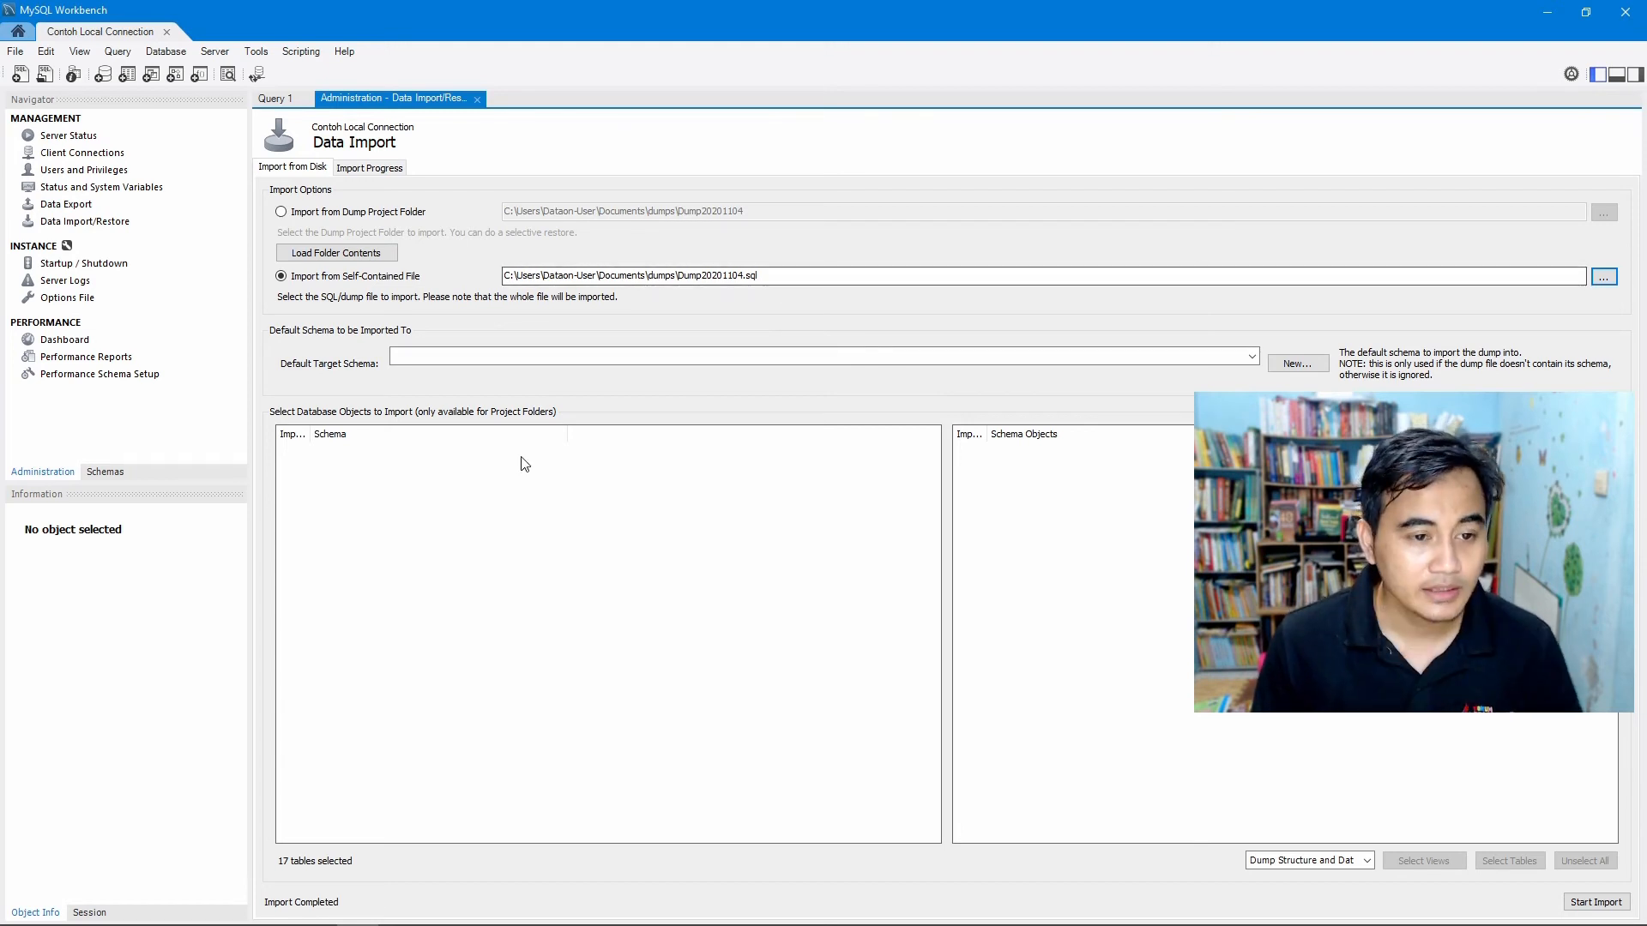
# Switch to File Explorer, open Dump20201104.sql in Notepad++, and go to the beginning of the script.
pyautogui.moveTo(480, 922)
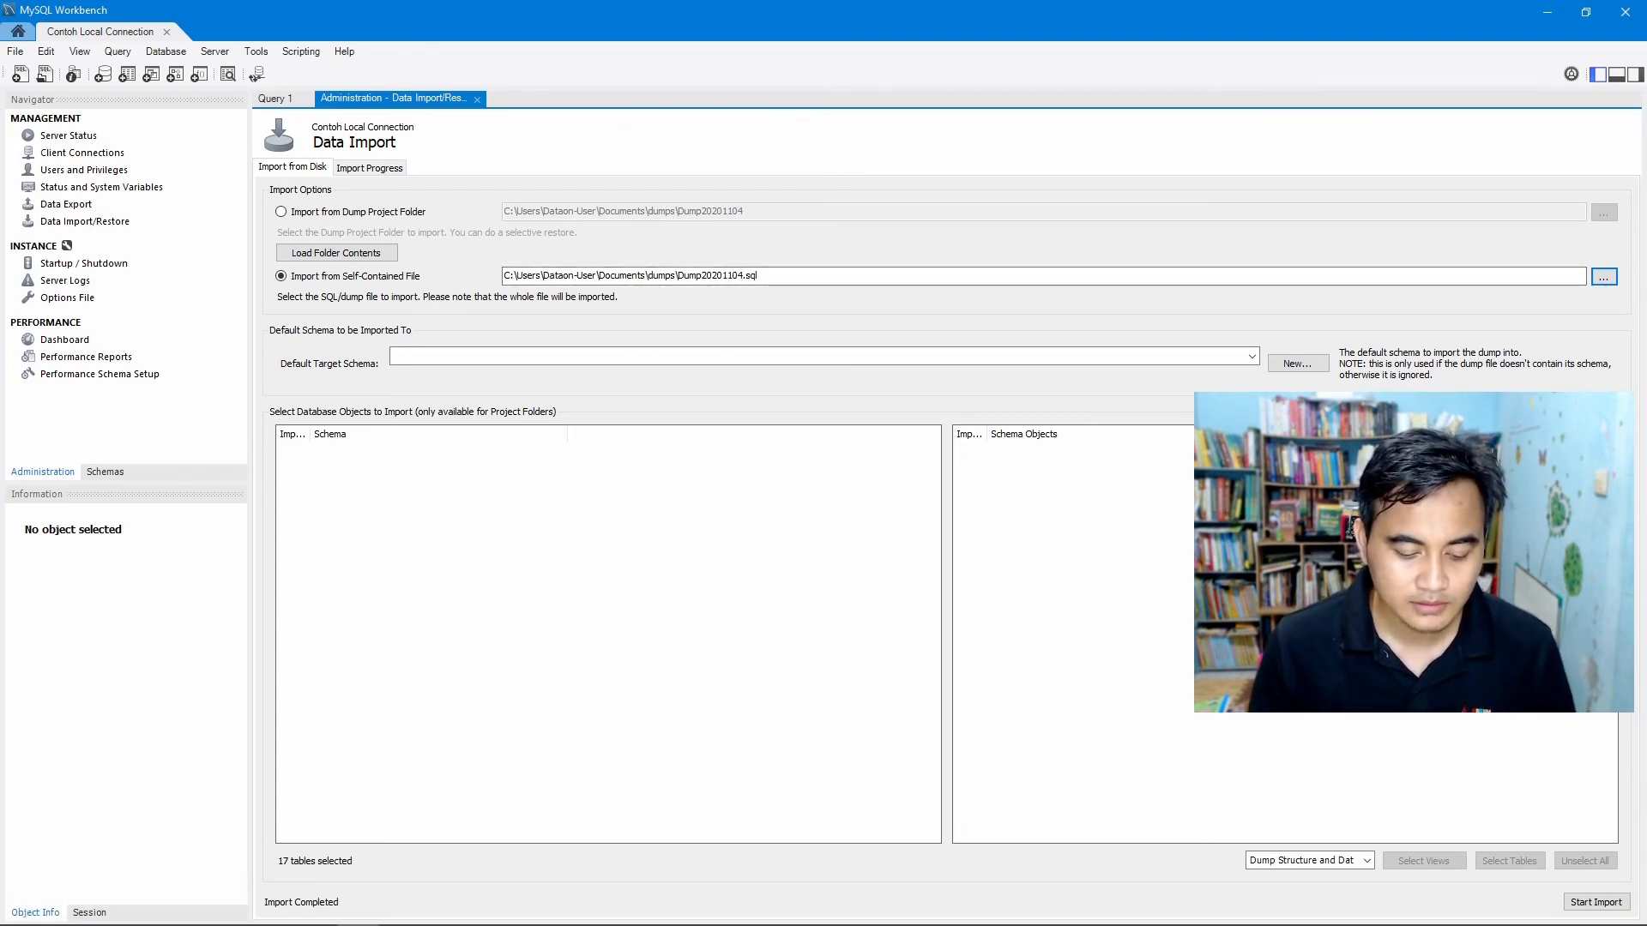
pyautogui.hotkey('alt', 'Tab')
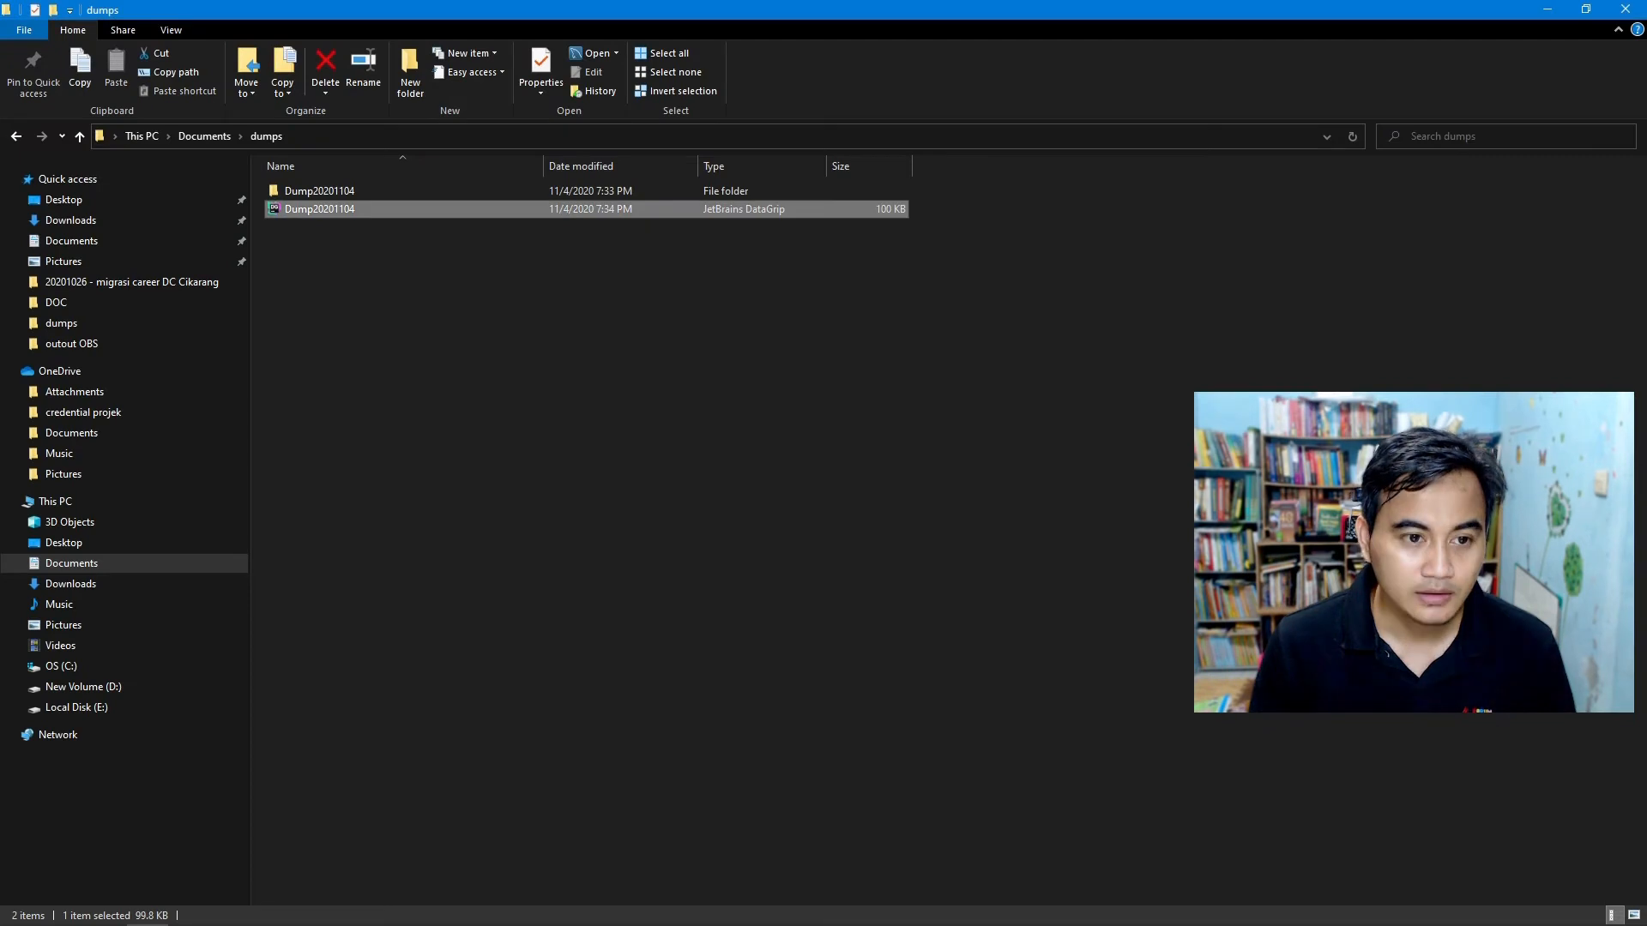
pyautogui.rightClick(339, 208)
pyautogui.click(397, 335)
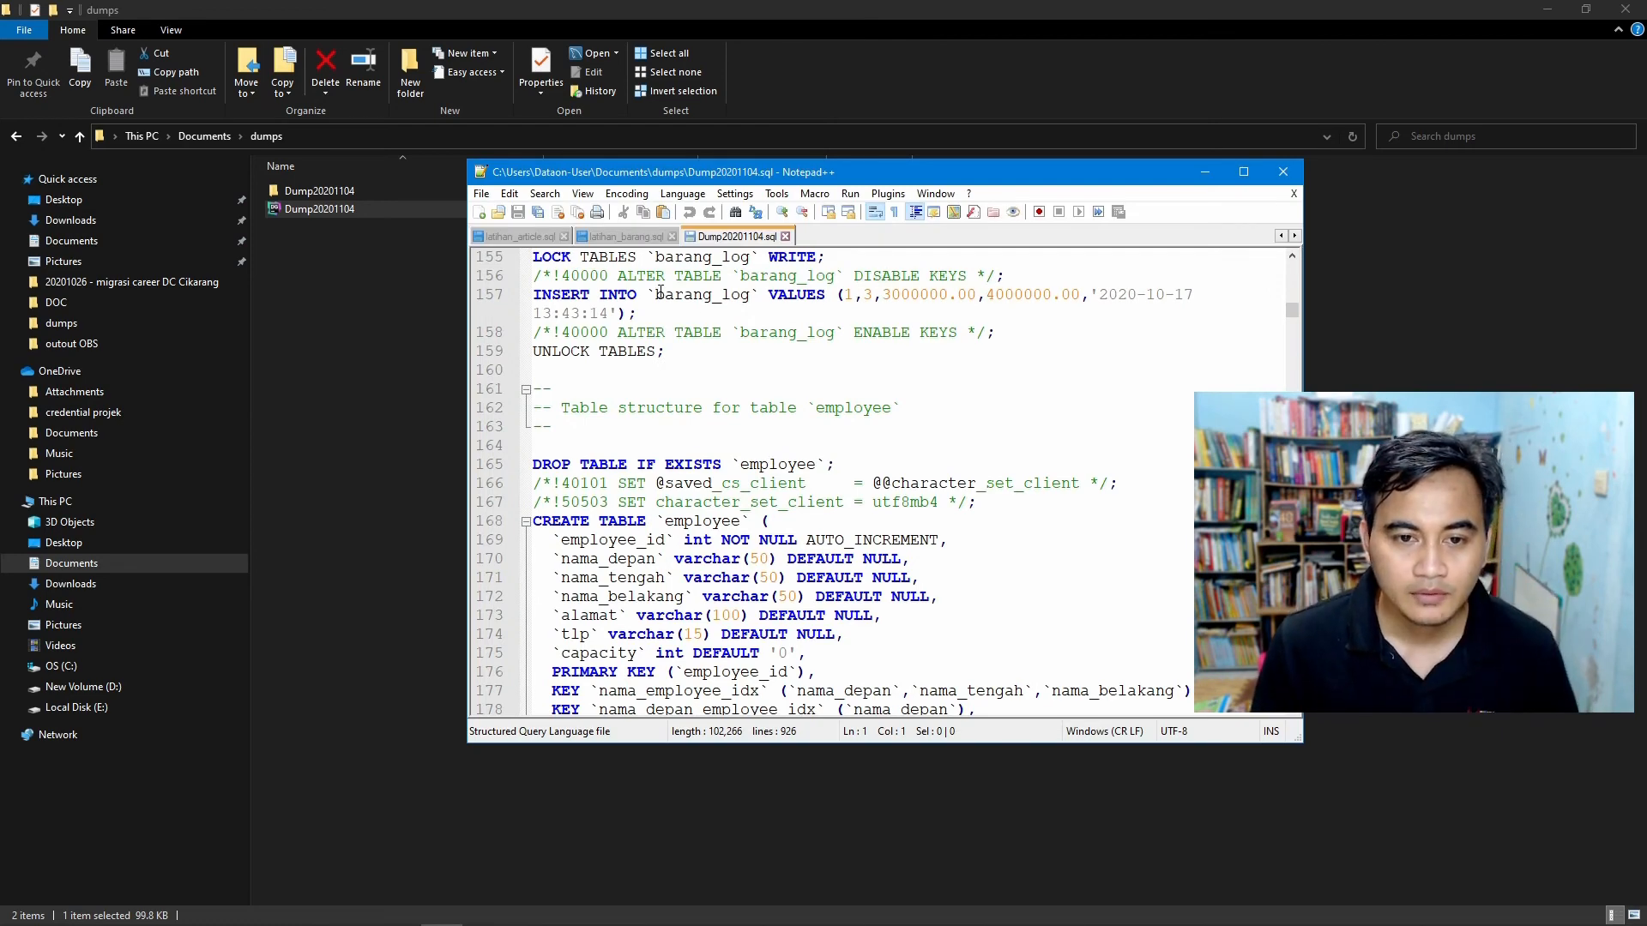
pyautogui.scroll(-10, 797, 372)
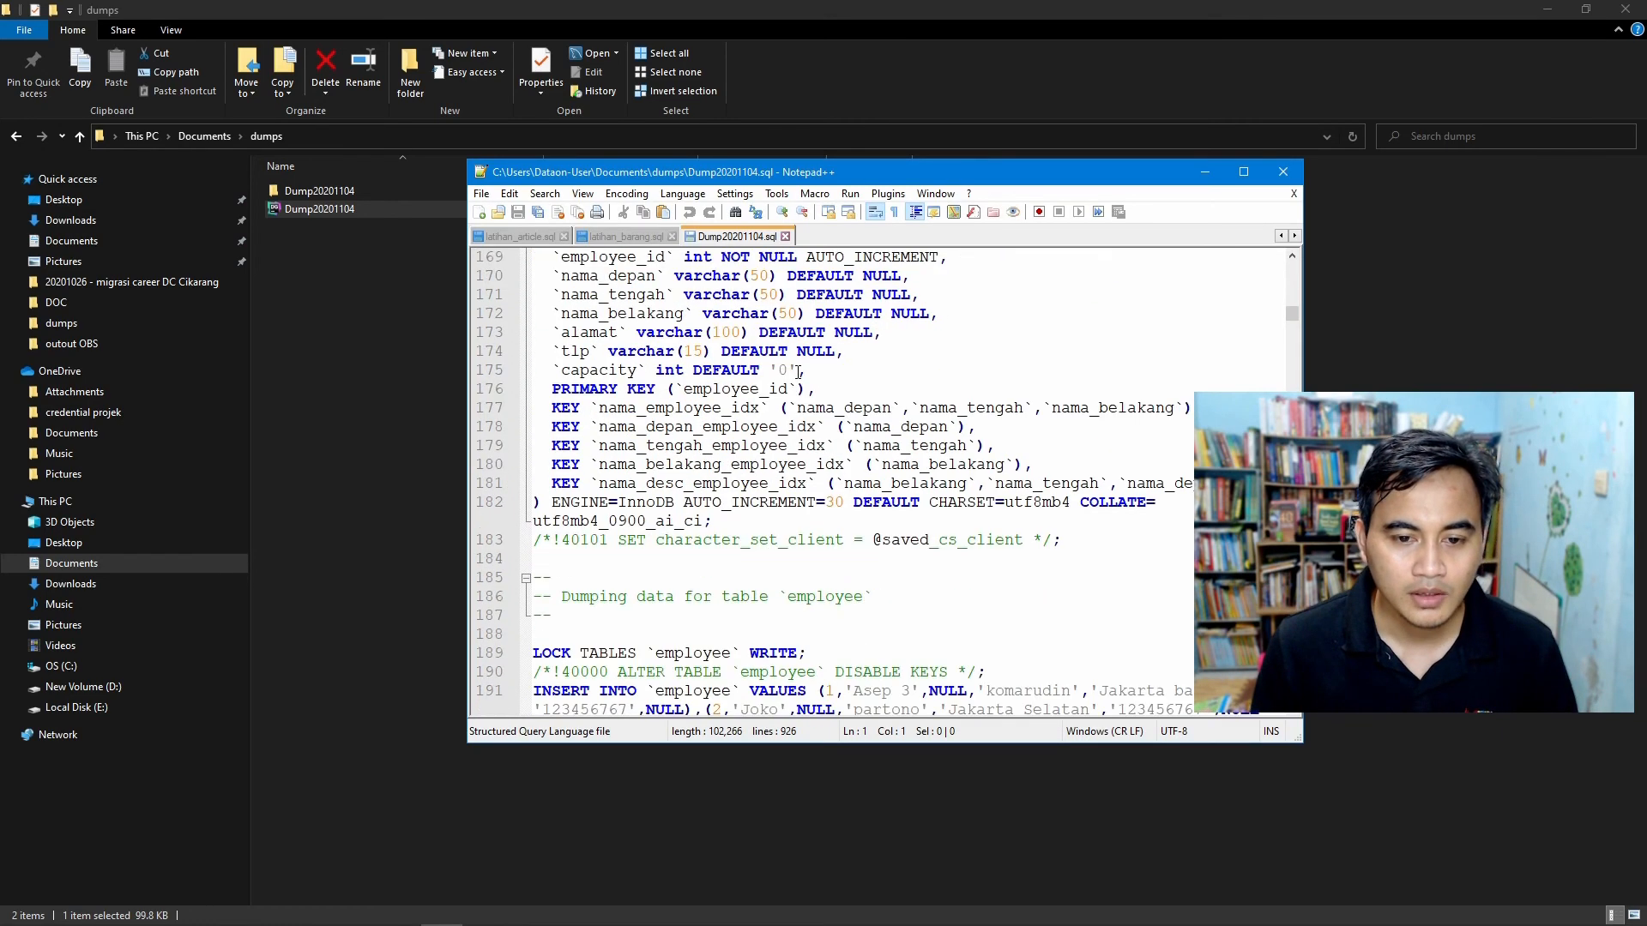
pyautogui.scroll(10, 798, 372)
pyautogui.scroll(20, 798, 372)
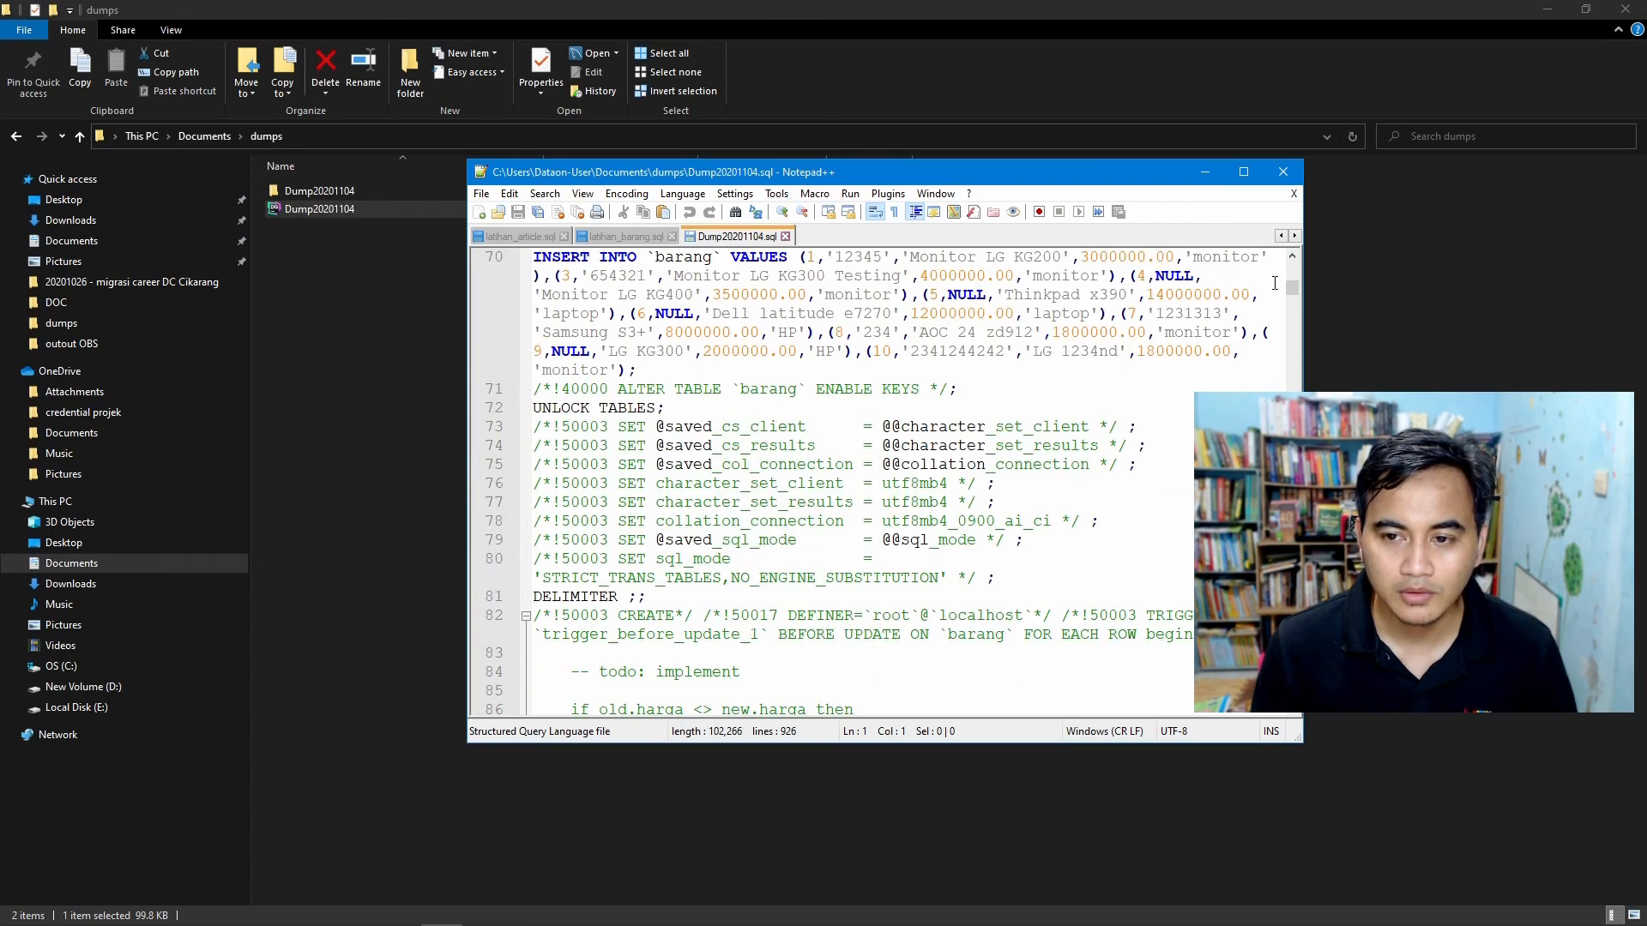
pyautogui.moveTo(1292, 288); pyautogui.dragTo(1291, 259)
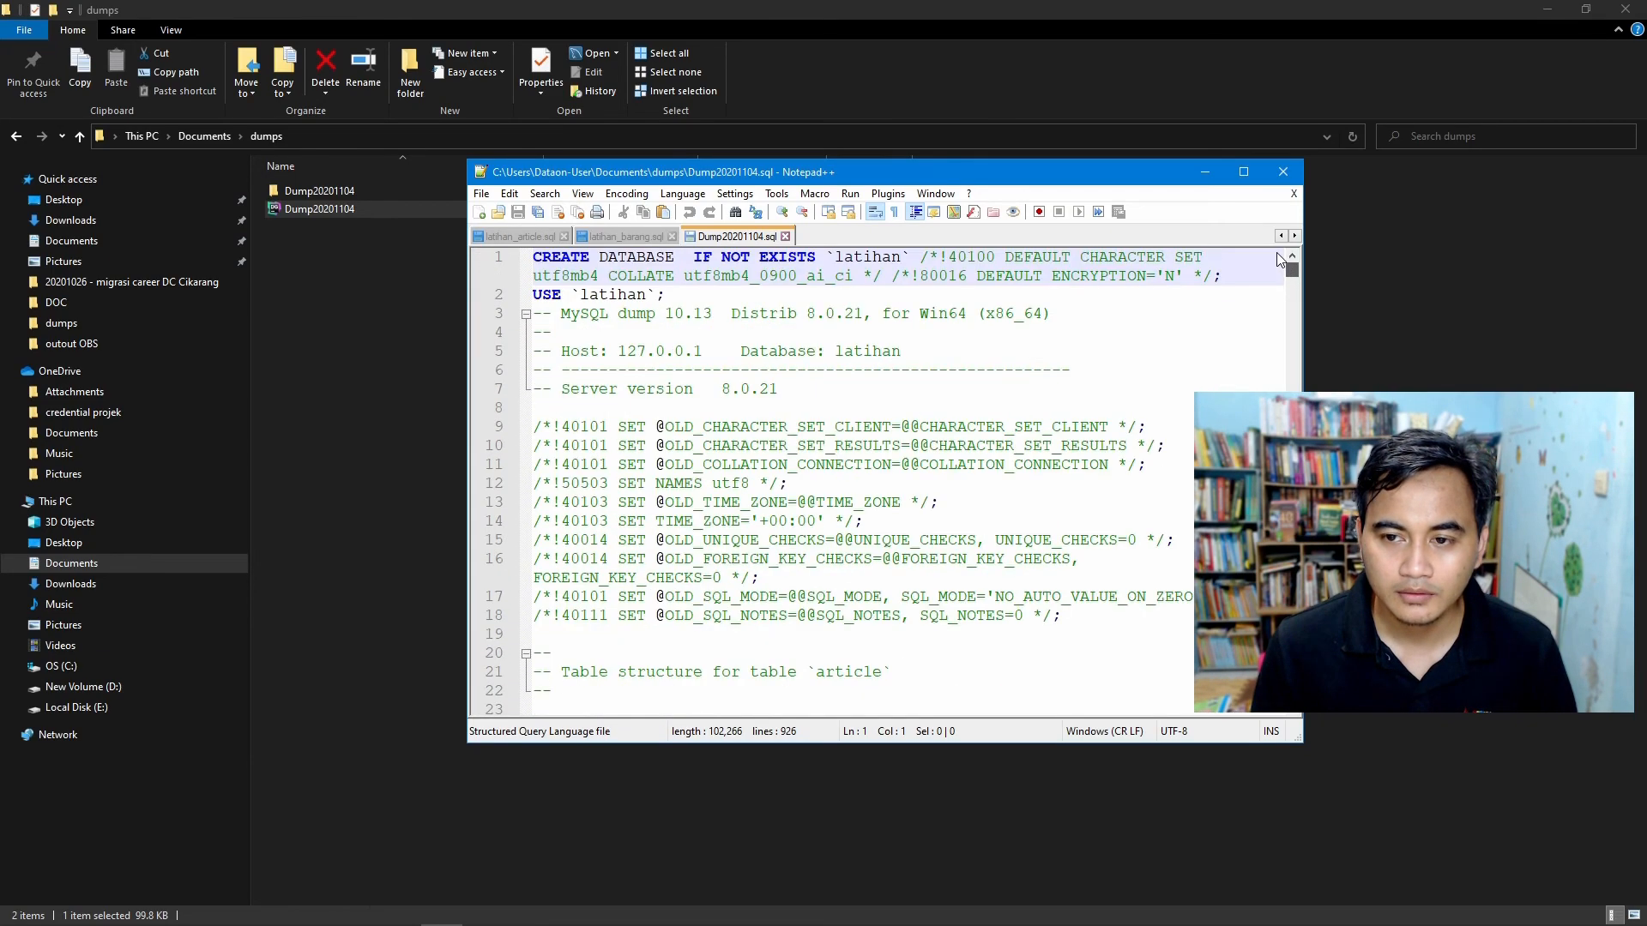
# Change the database name to latihan2 in the CREATE DATABASE and USE statements, then save and close the file.
pyautogui.click(904, 257)
pyautogui.write('2')
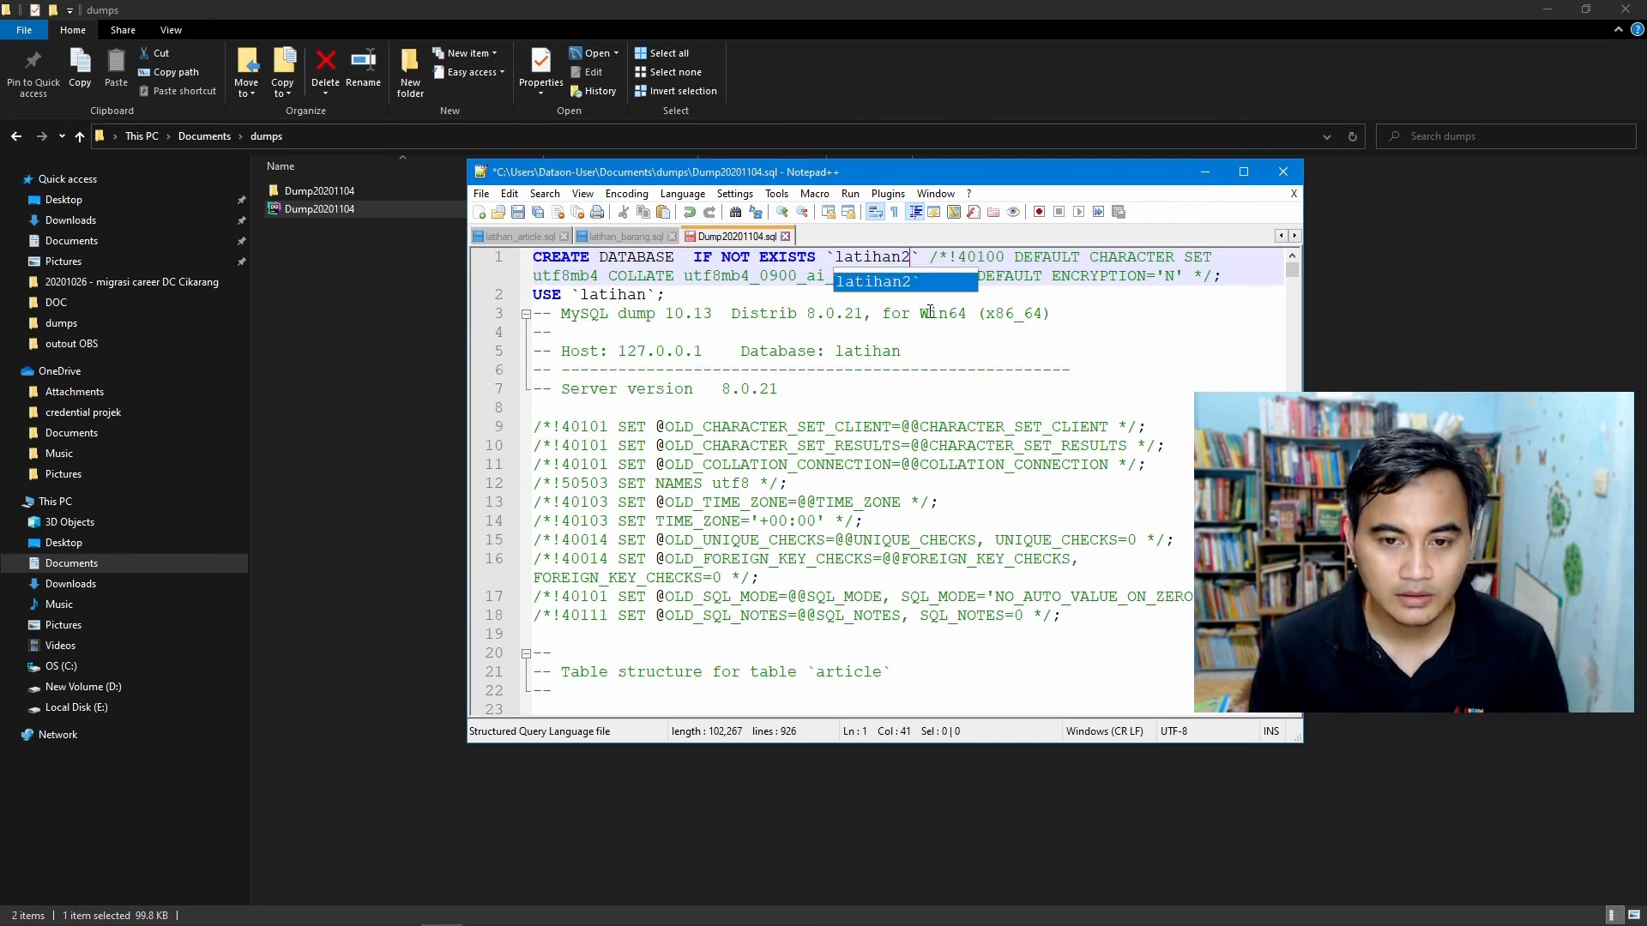
pyautogui.click(645, 294)
pyautogui.write('2')
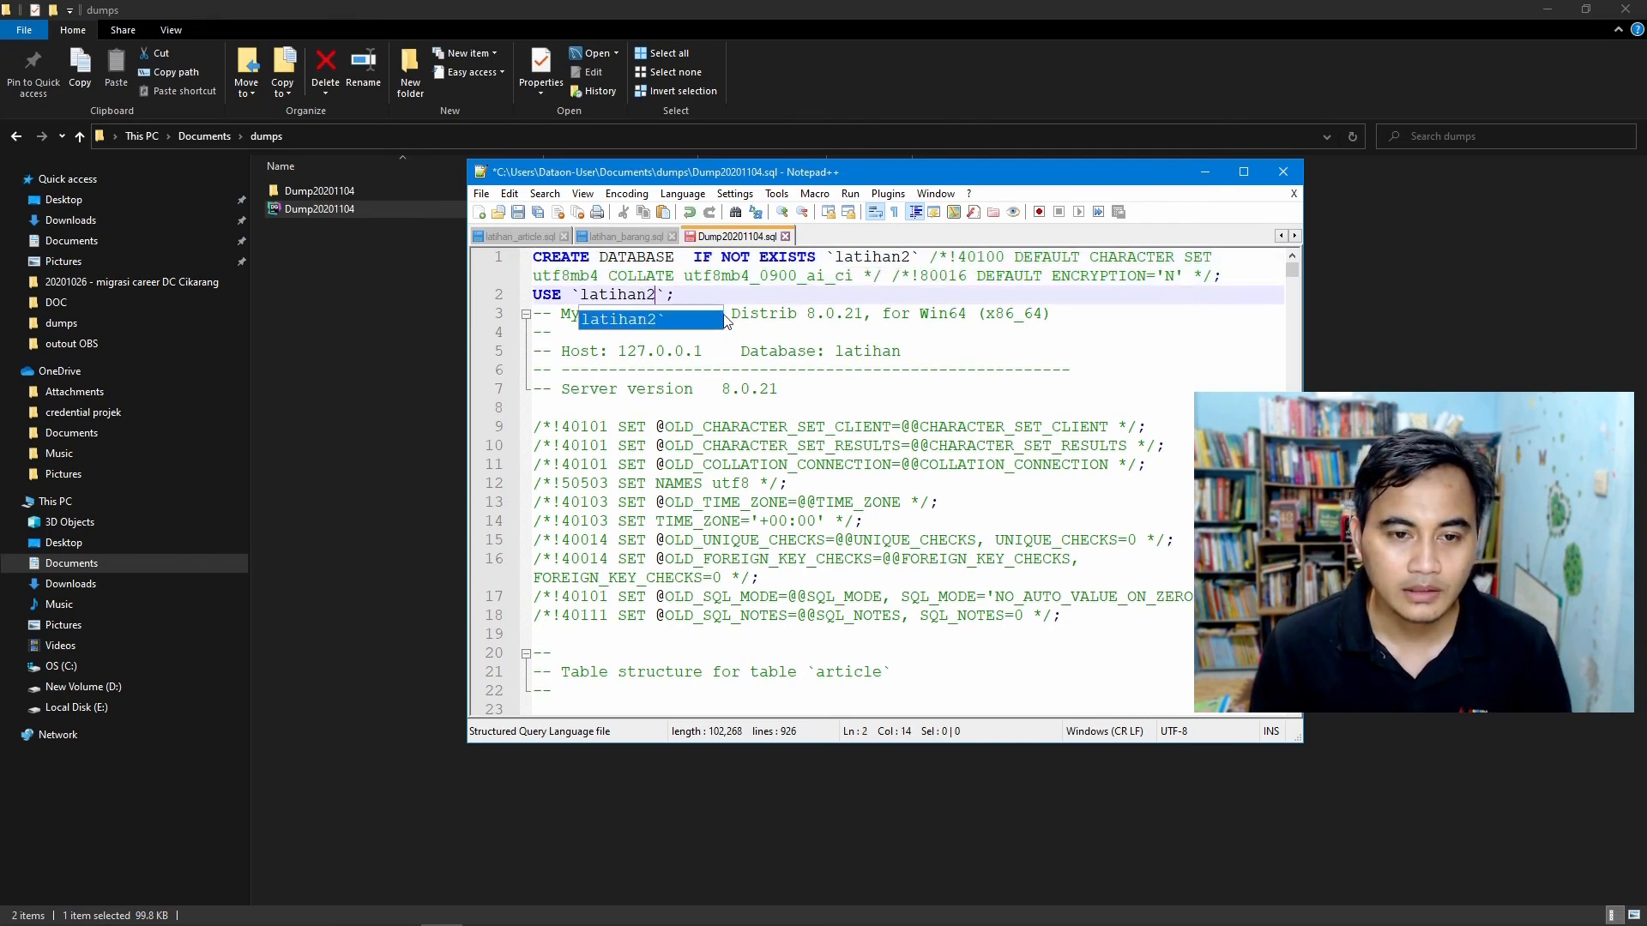
pyautogui.press('End')
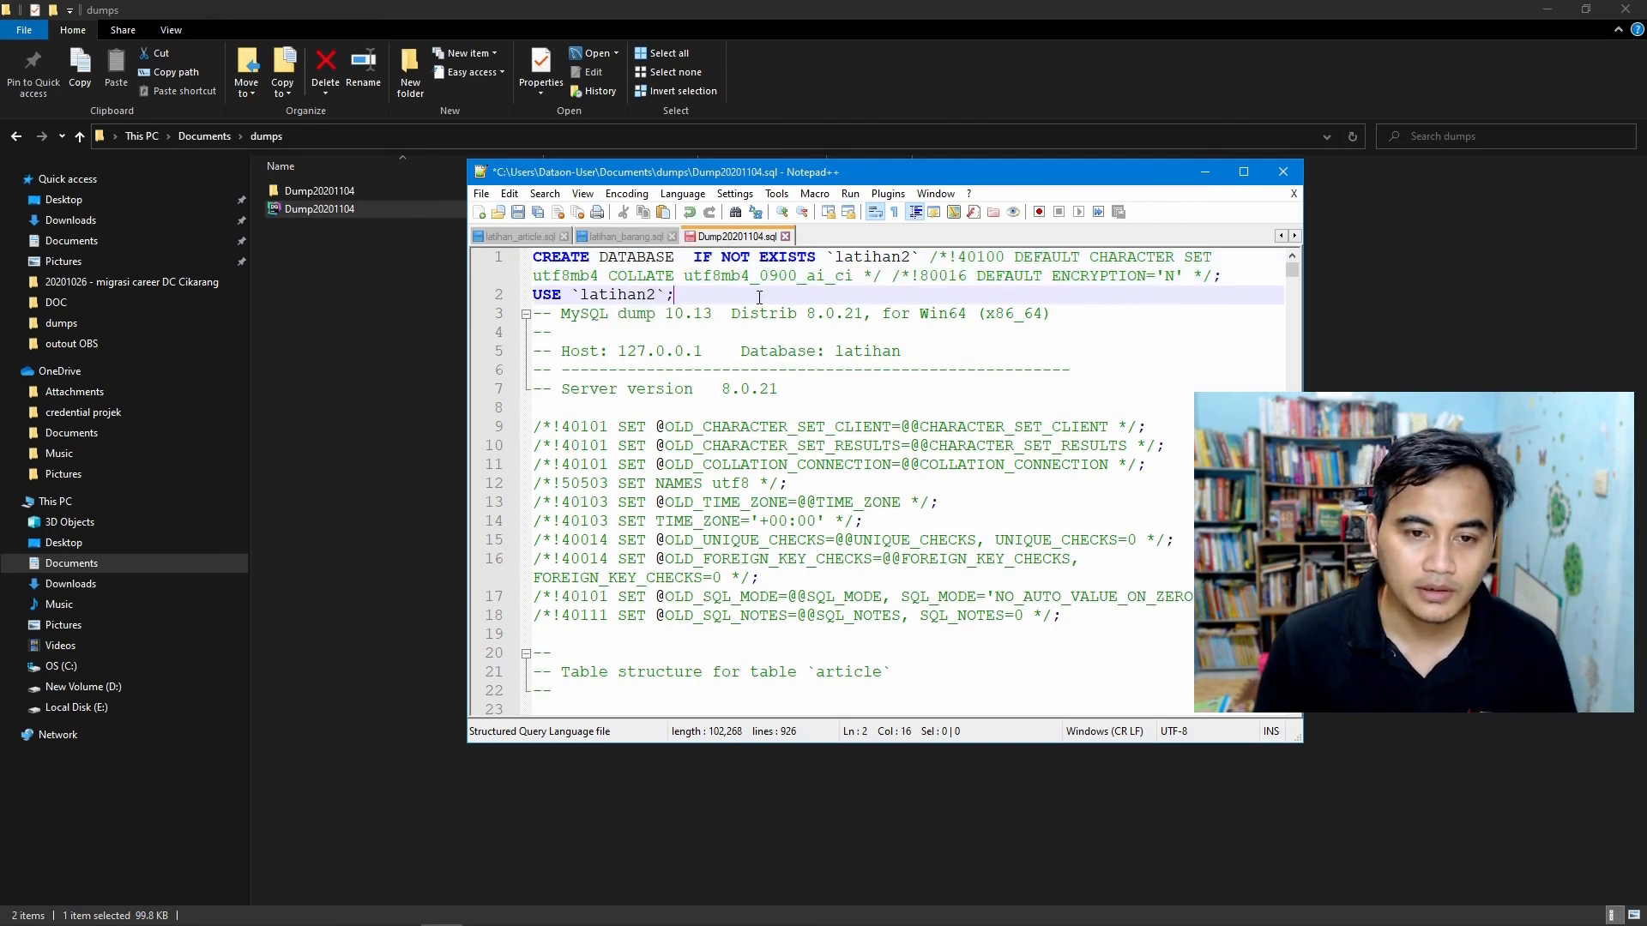
pyautogui.click(519, 212)
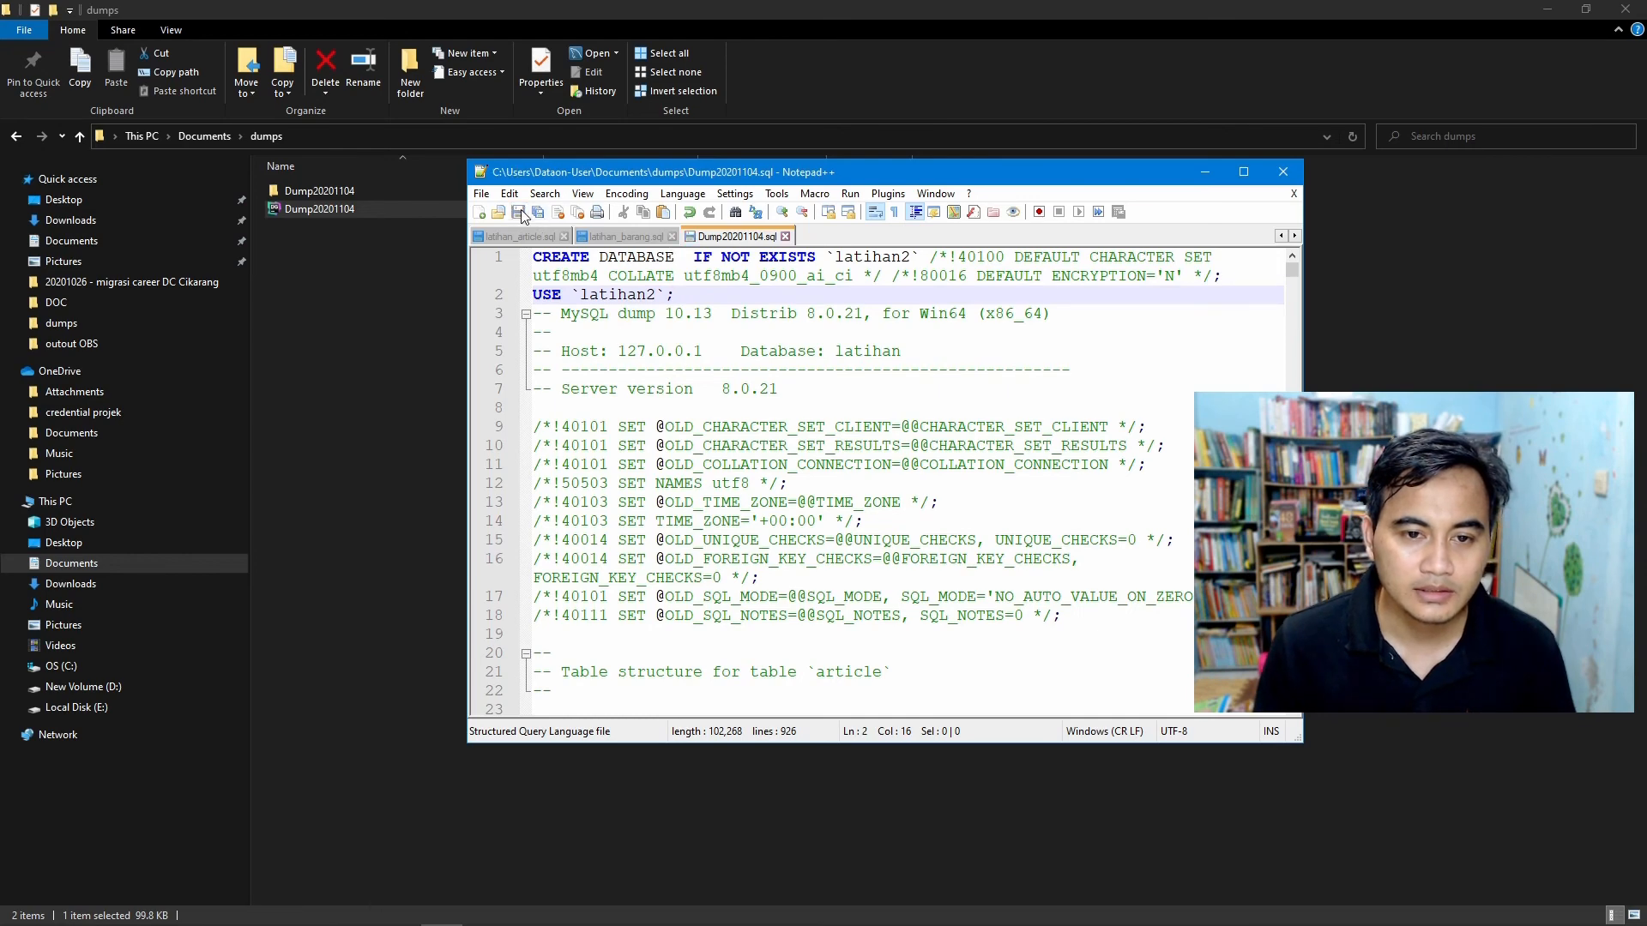
pyautogui.click(1283, 174)
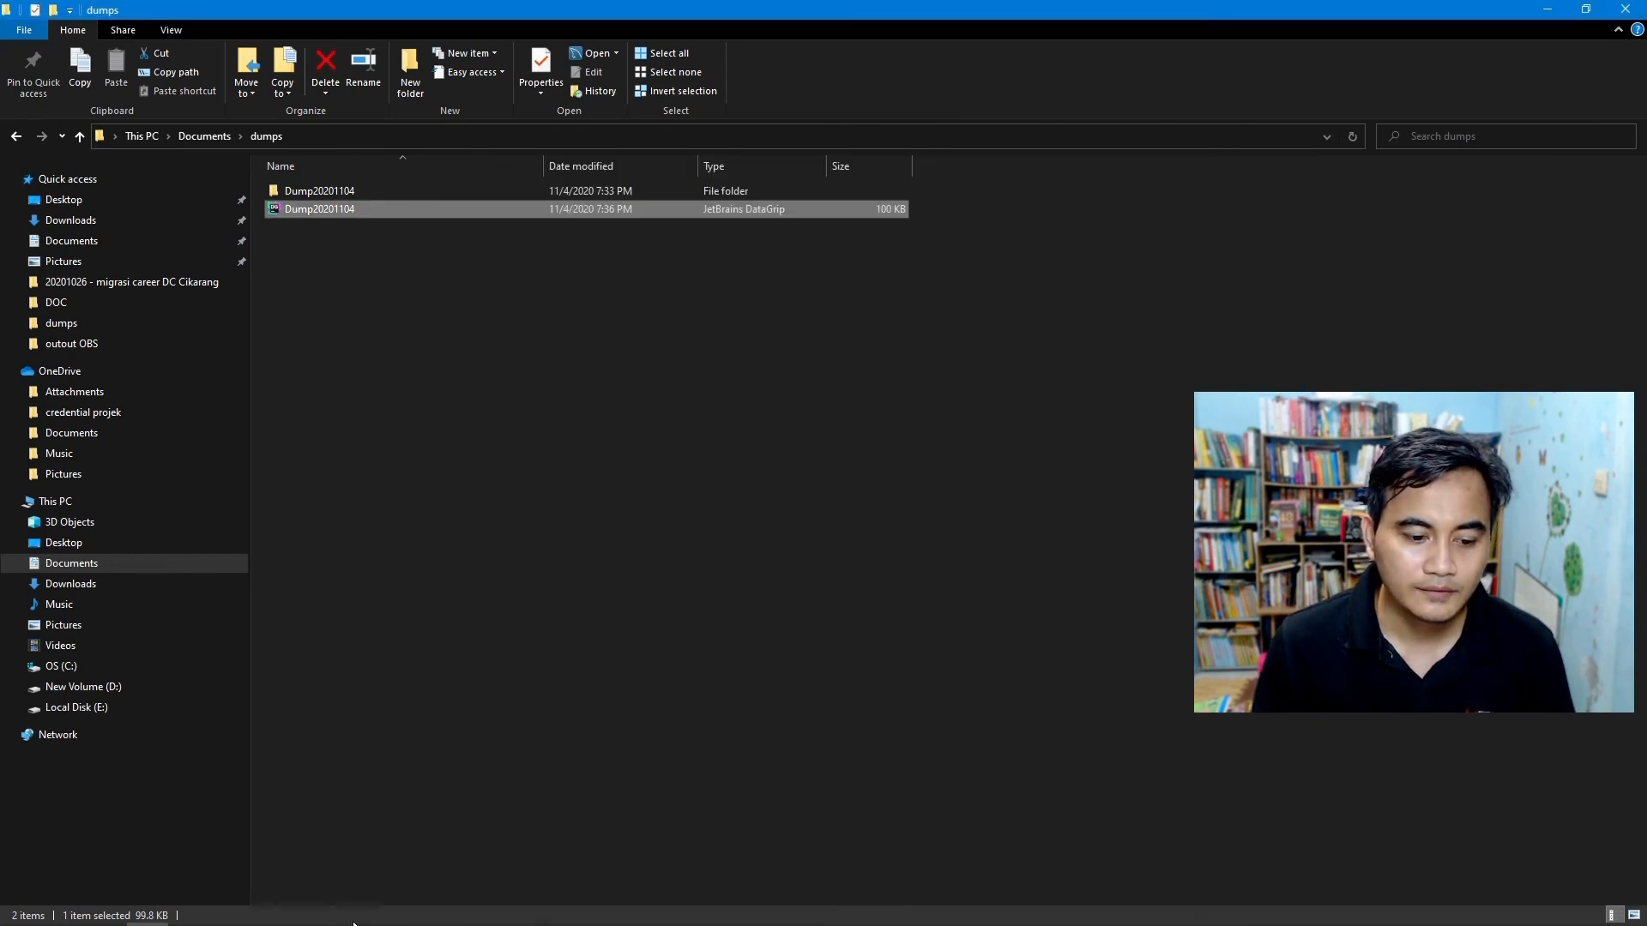
# Switch to MySQL Workbench, reselect the self-contained file Dump20201104.sql as the source, import it, and check the end of the import log.
pyautogui.click(358, 911)
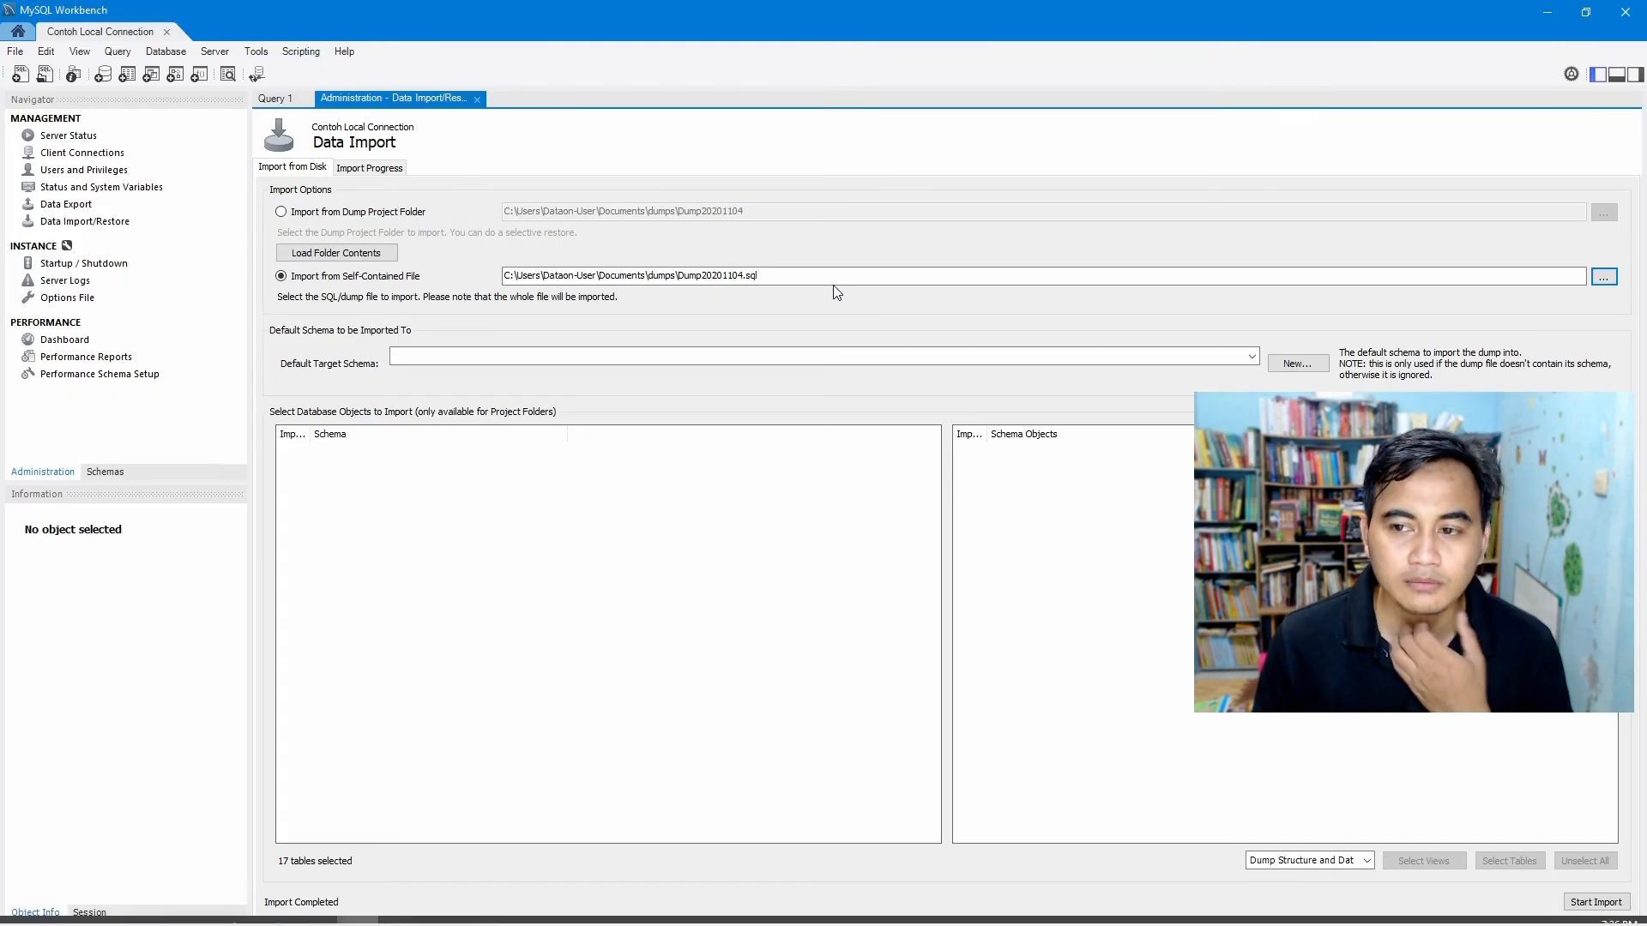
pyautogui.click(1604, 277)
pyautogui.click(195, 168)
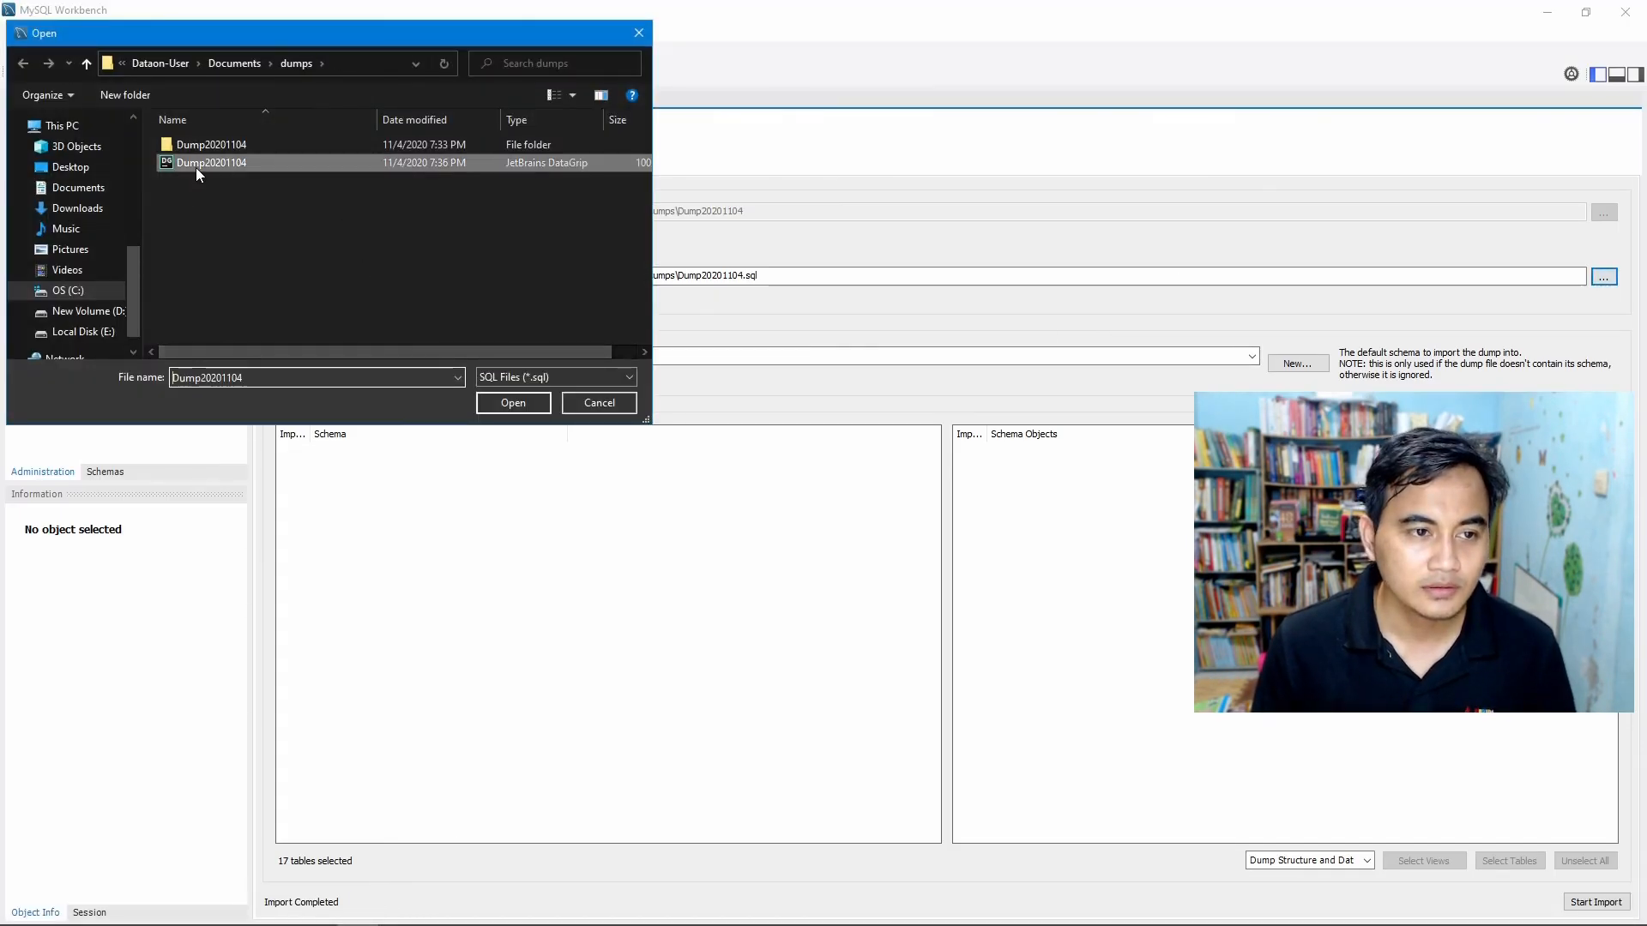
pyautogui.doubleClick(195, 167)
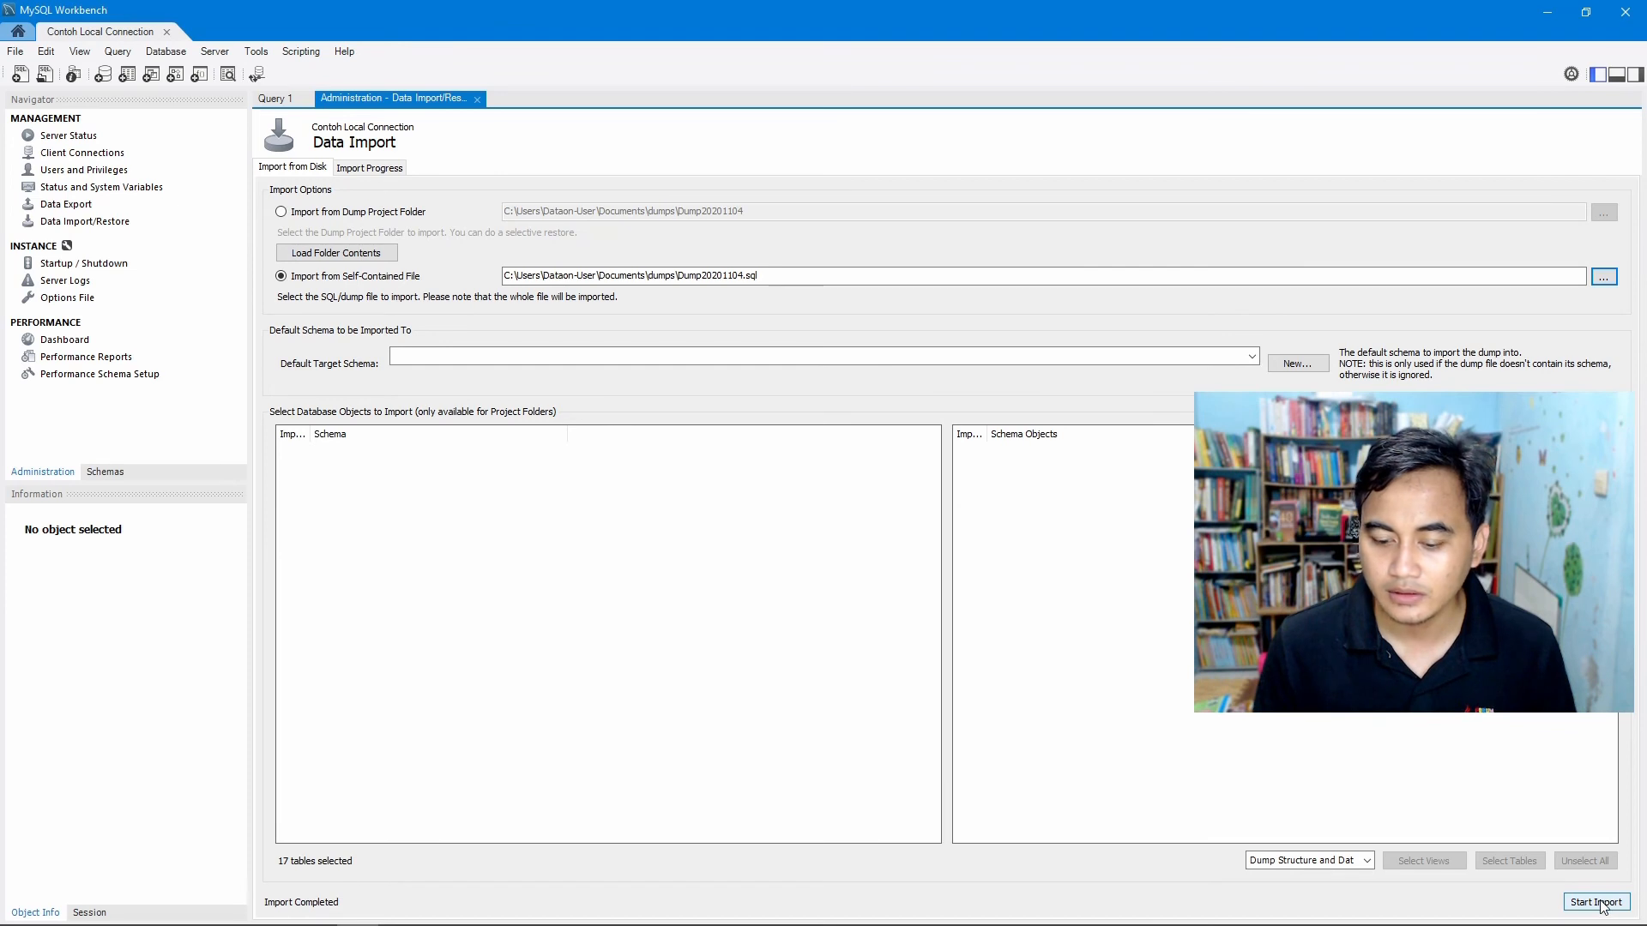
pyautogui.click(1598, 903)
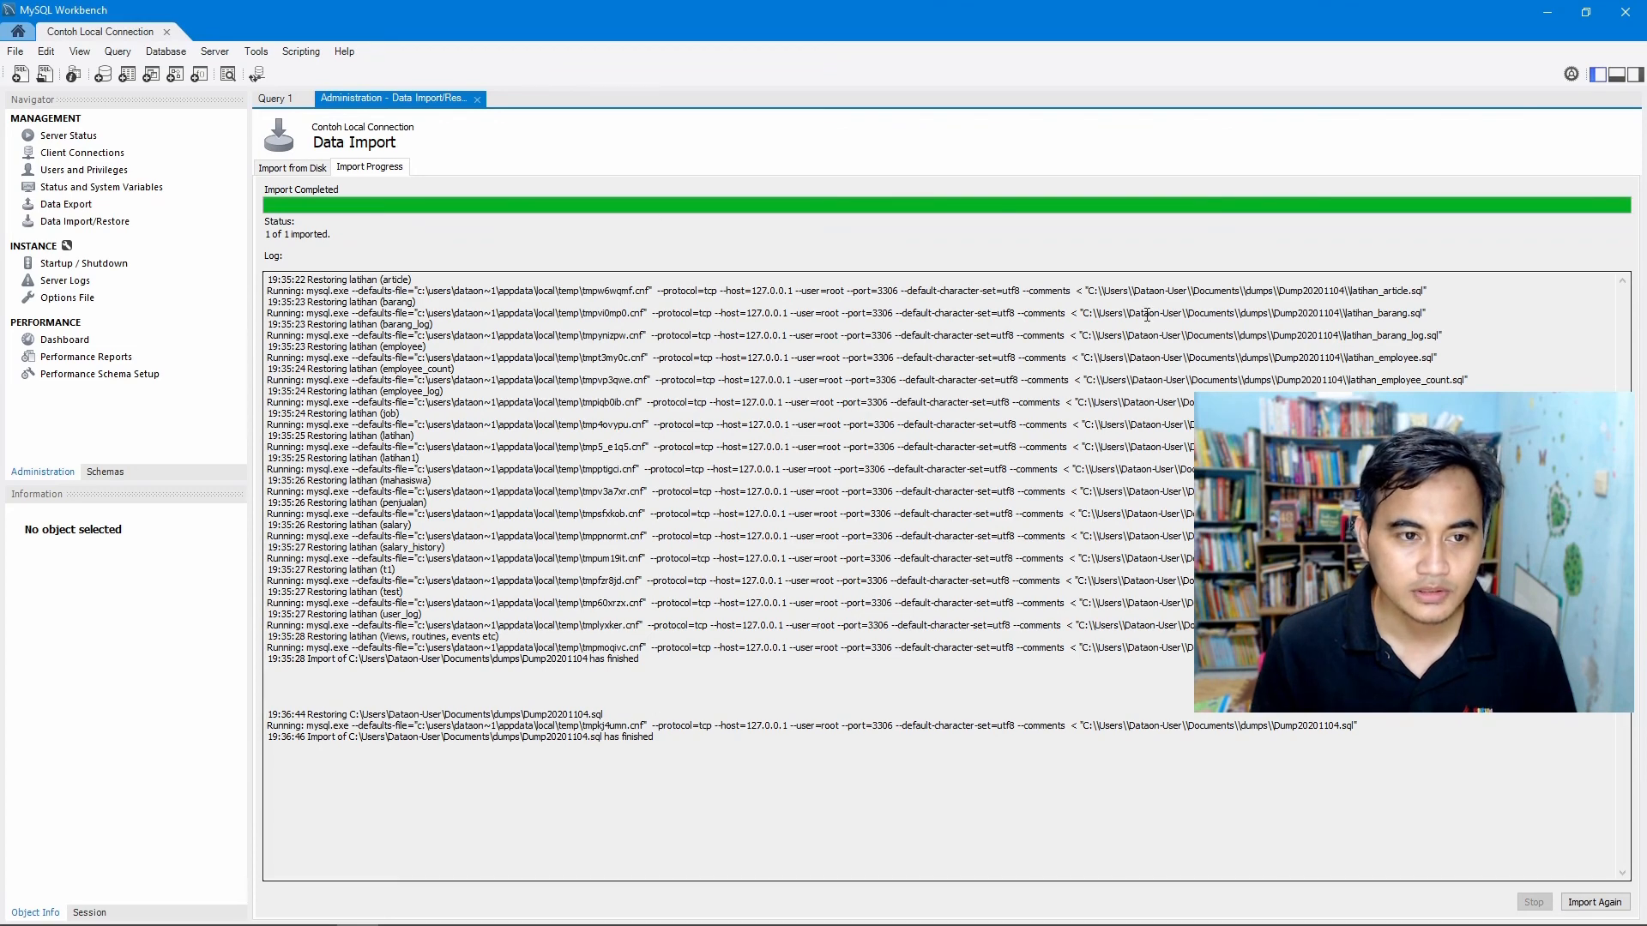
pyautogui.moveTo(603, 738); pyautogui.dragTo(660, 737)
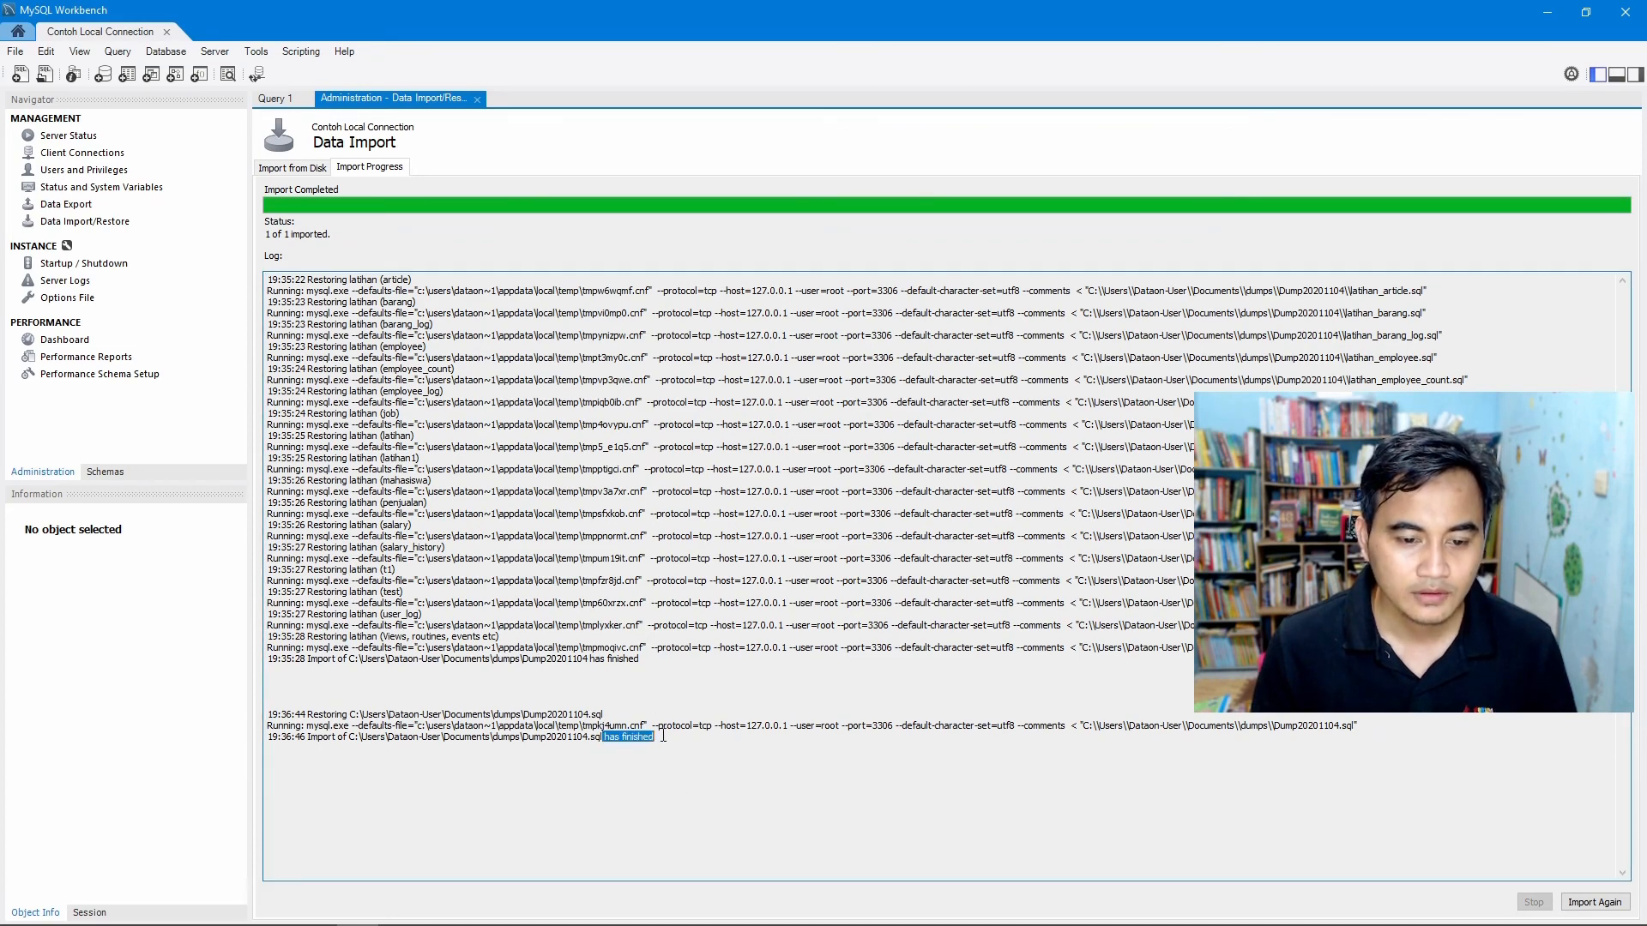
# Refresh the schema list and expand the latihan2 schema to examine its restored tables.
pyautogui.click(98, 472)
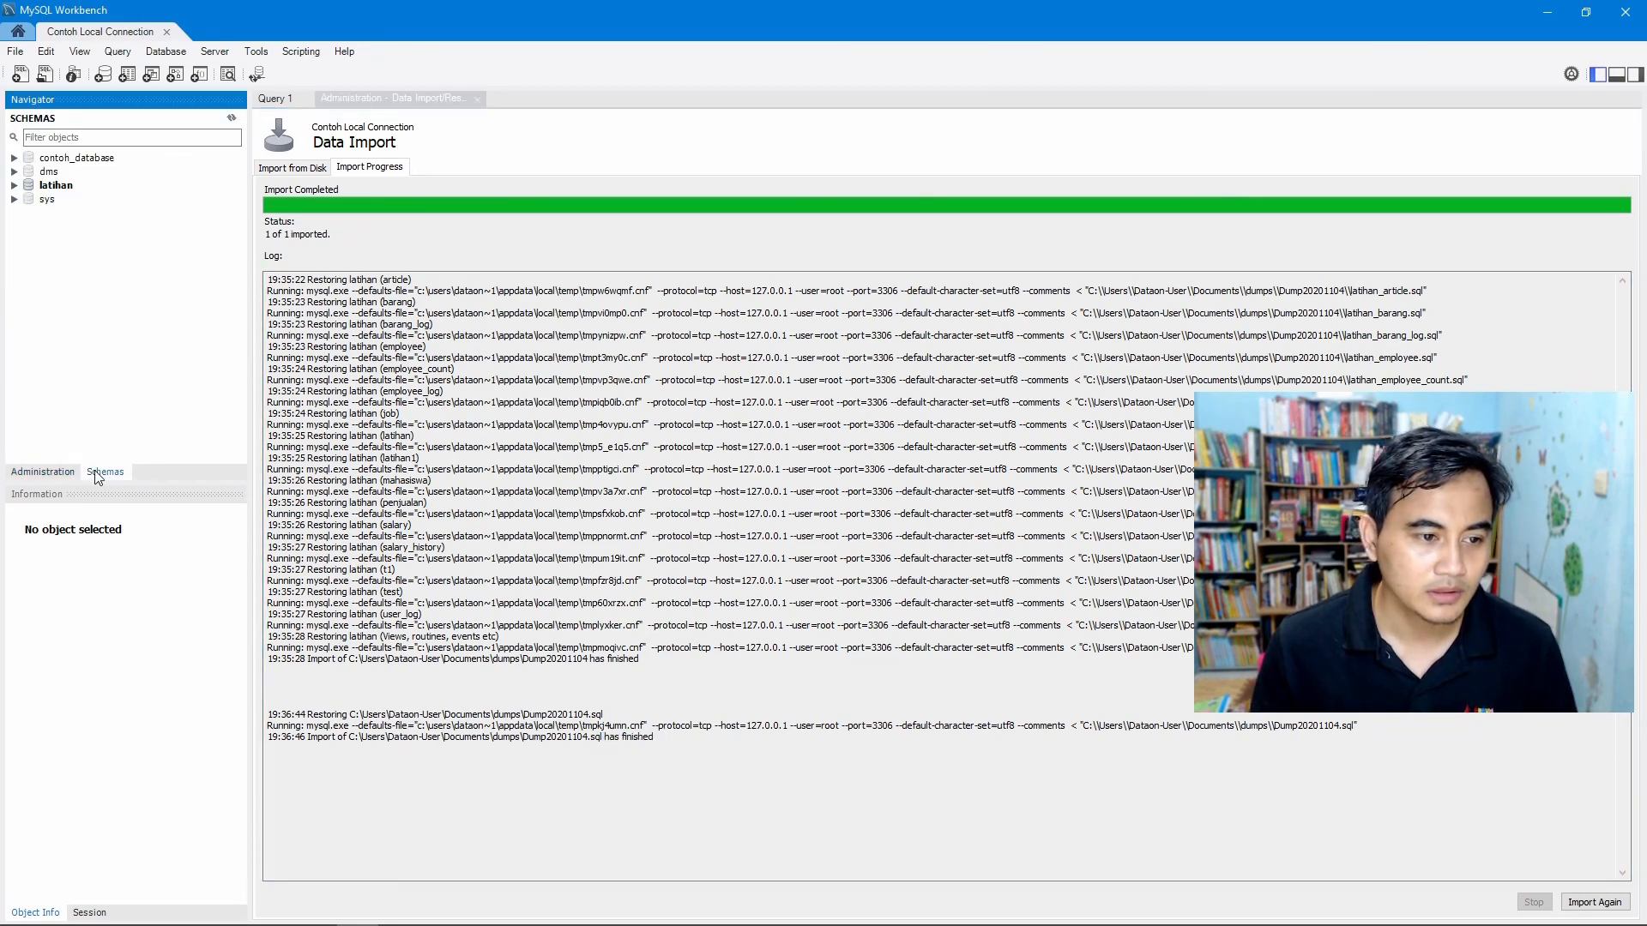
pyautogui.click(232, 120)
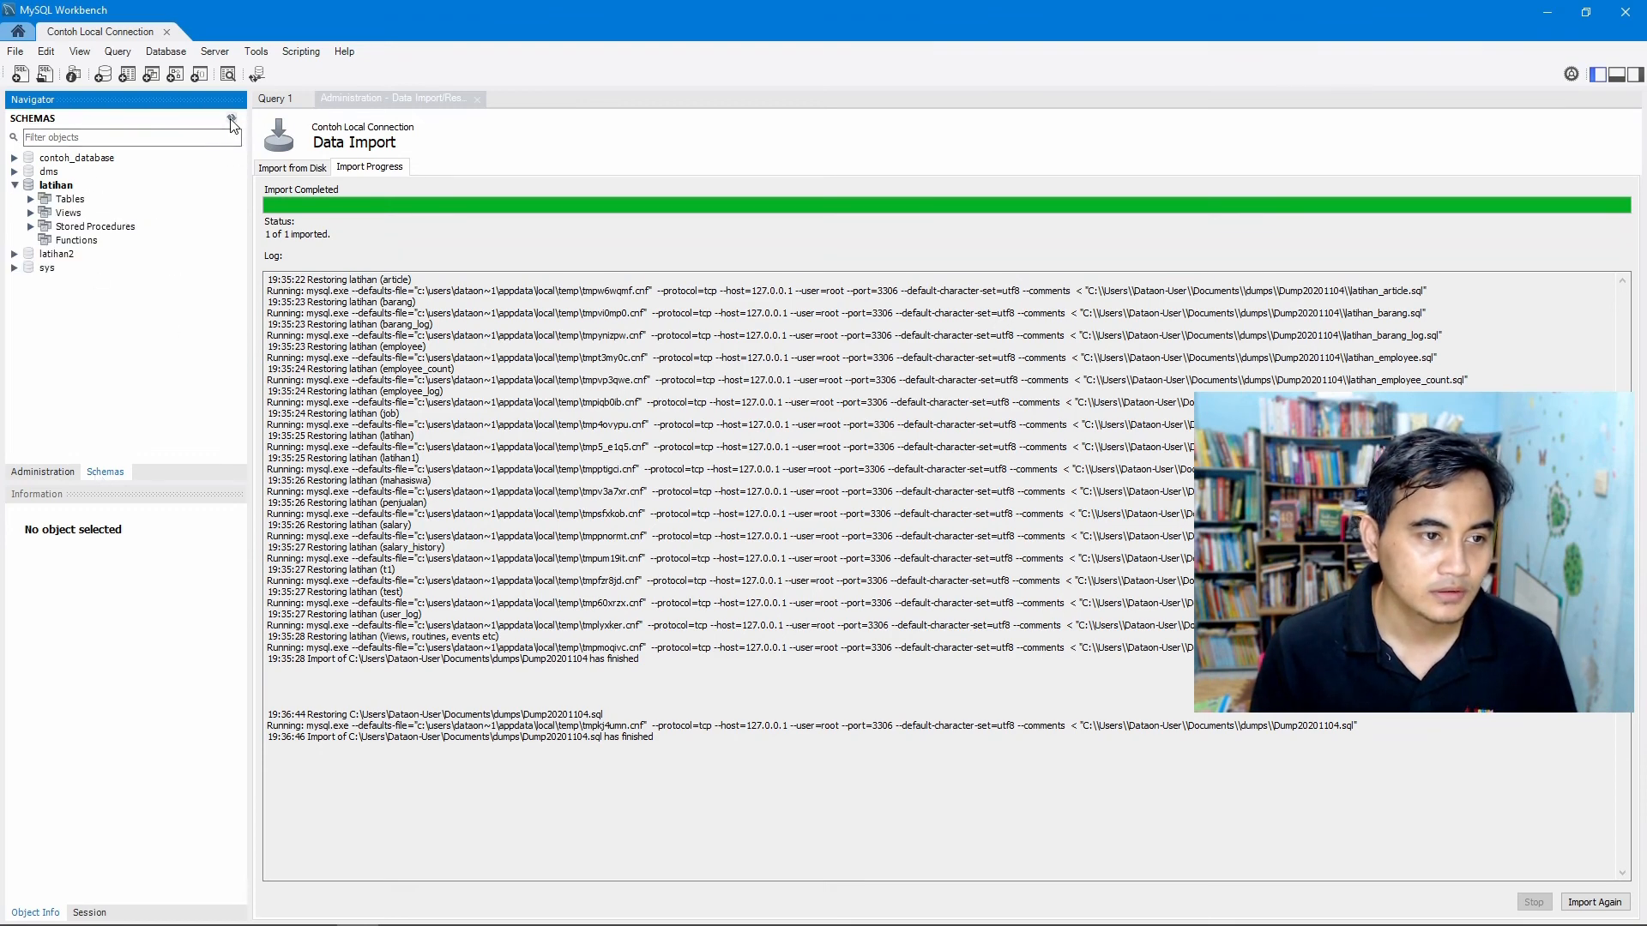
pyautogui.click(15, 185)
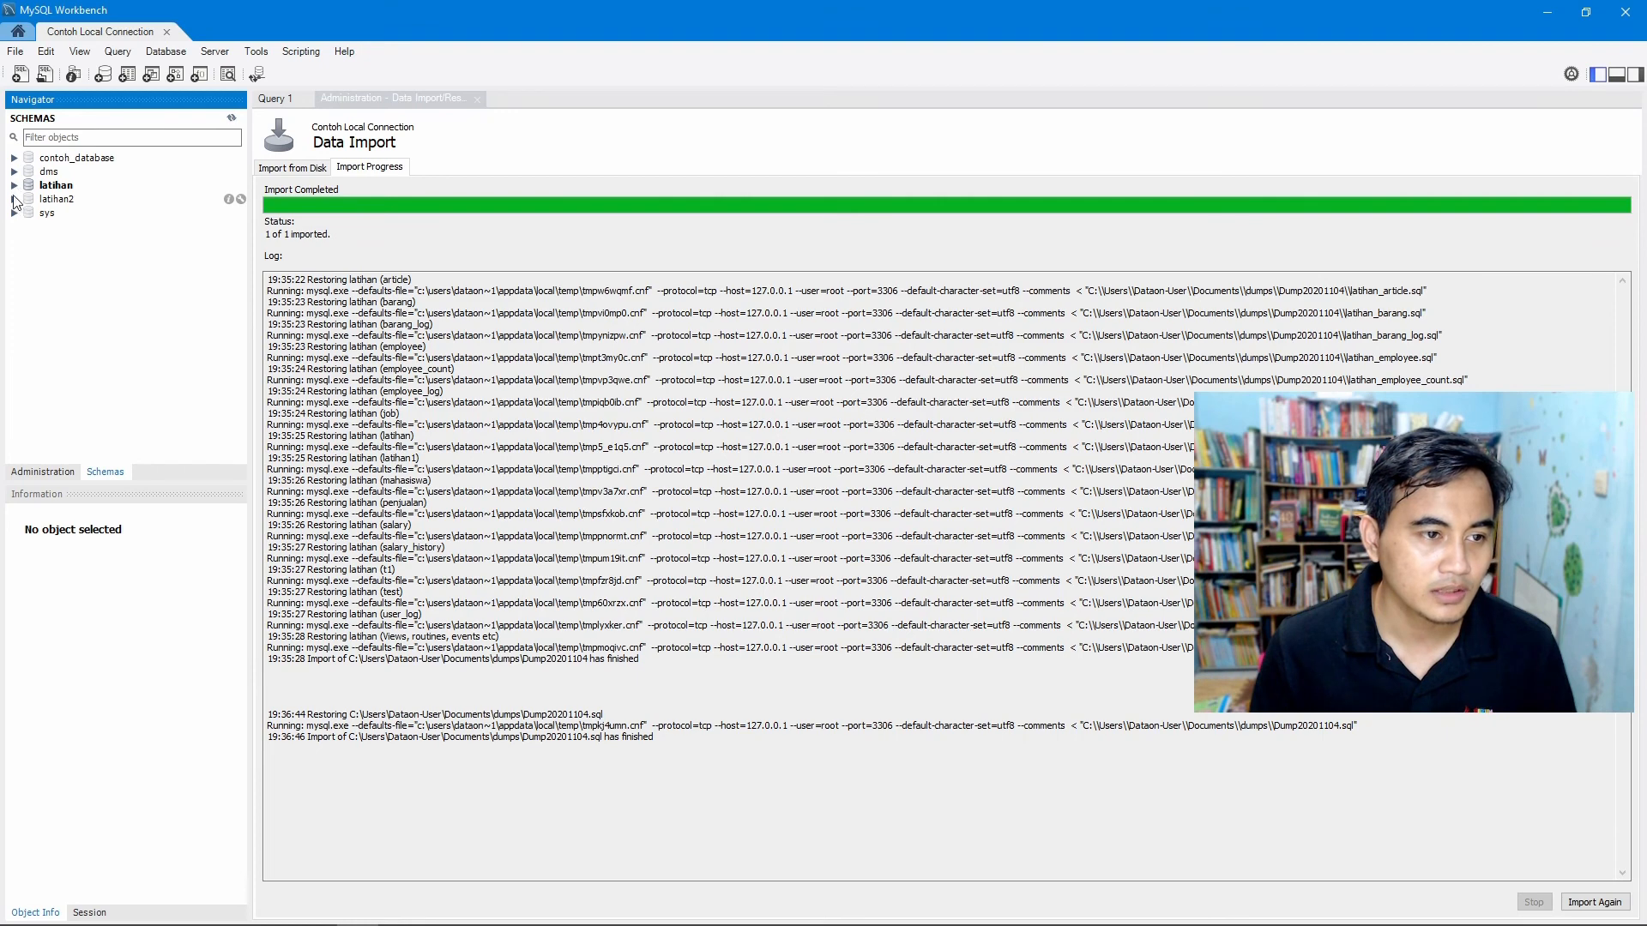
pyautogui.click(14, 198)
pyautogui.click(32, 213)
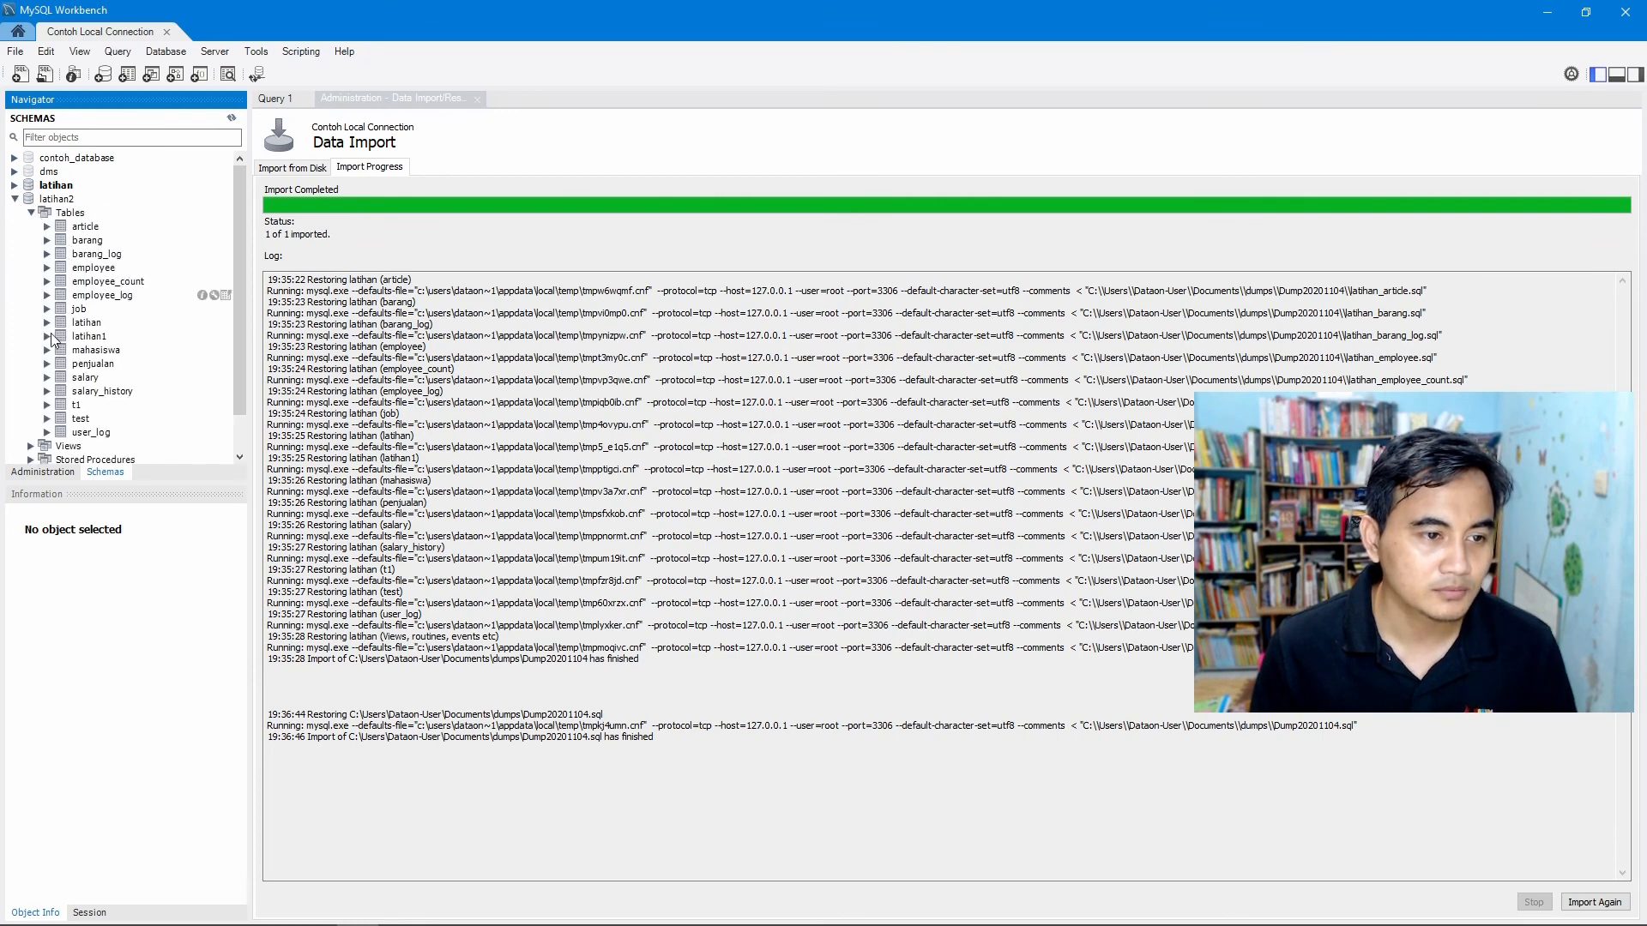